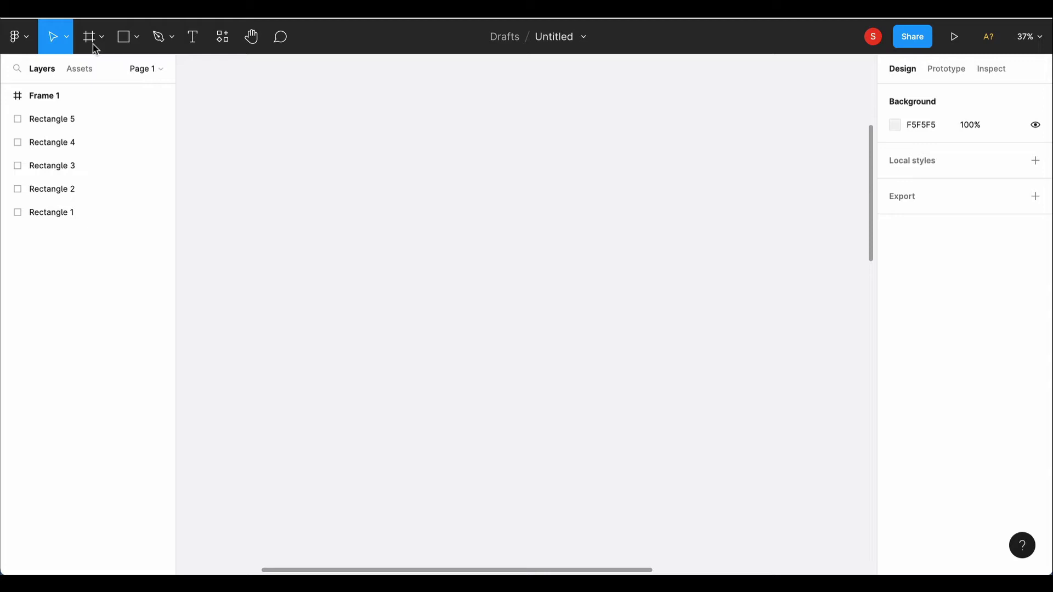
# - Create a desktop frame 1400 wide and 2348 tall
pyautogui.click(94, 46)
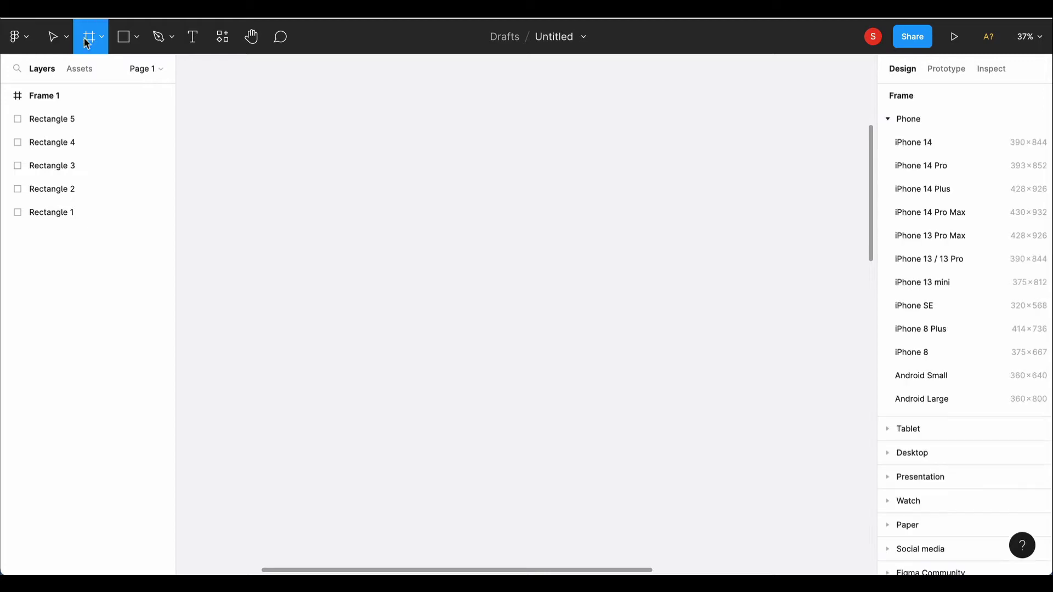
pyautogui.moveTo(263, 152); pyautogui.dragTo(560, 302)
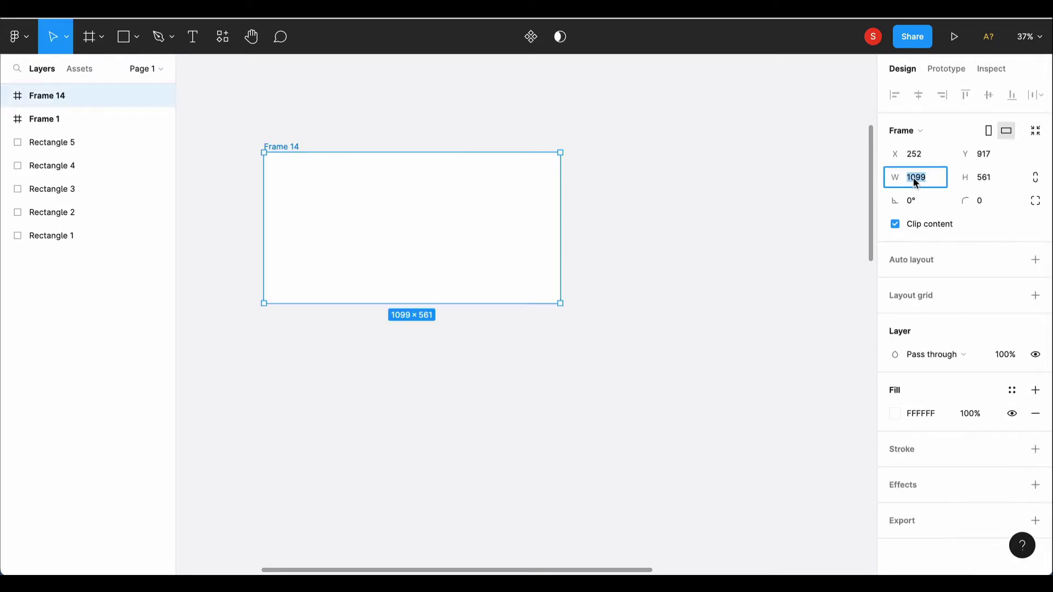
pyautogui.press('Return')
pyautogui.moveTo(505, 273)
pyautogui.mouseDown()
pyautogui.moveTo(538, 343)
pyautogui.moveTo(548, 550)
pyautogui.mouseUp()
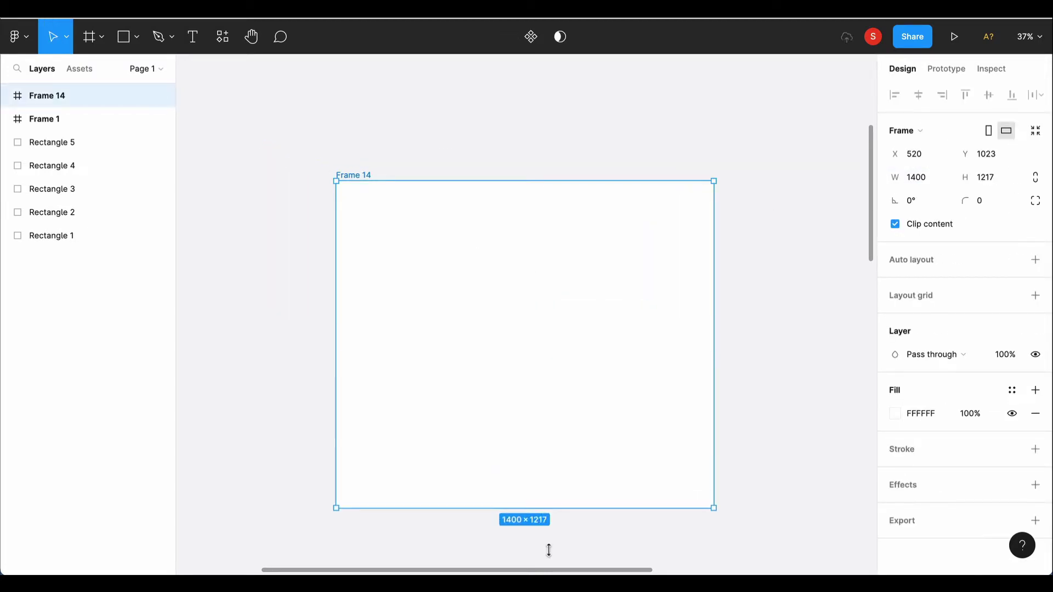
pyautogui.scroll(-1, 554, 478)
pyautogui.moveTo(554, 475)
pyautogui.mouseDown()
pyautogui.moveTo(548, 548)
pyautogui.moveTo(529, 482)
pyautogui.mouseUp()
pyautogui.scroll(1, 658, 493)
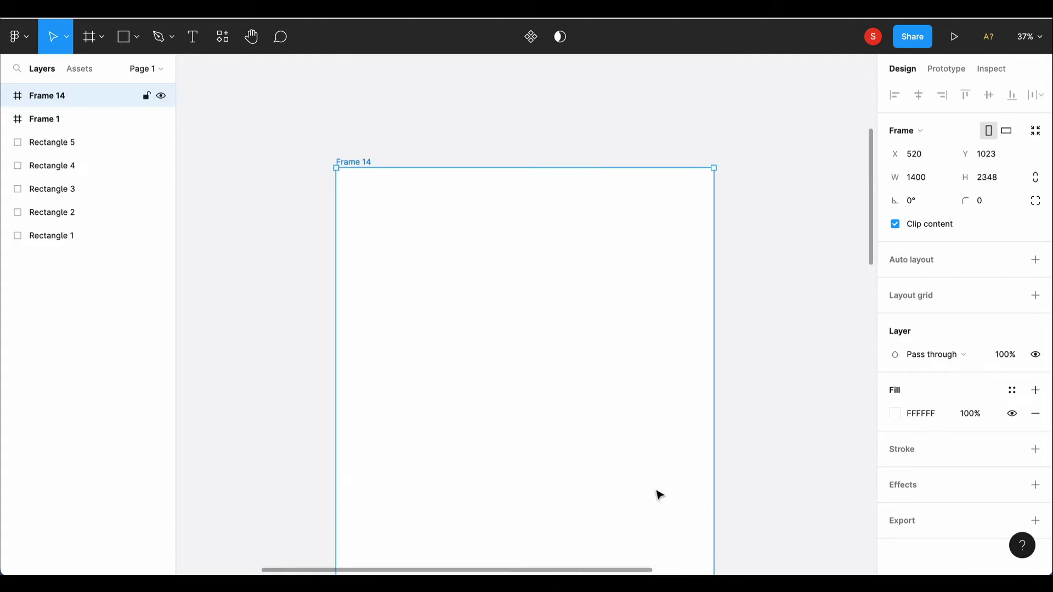
pyautogui.scroll(-1, 450, 371)
pyautogui.hscroll(-2, 504, 558)
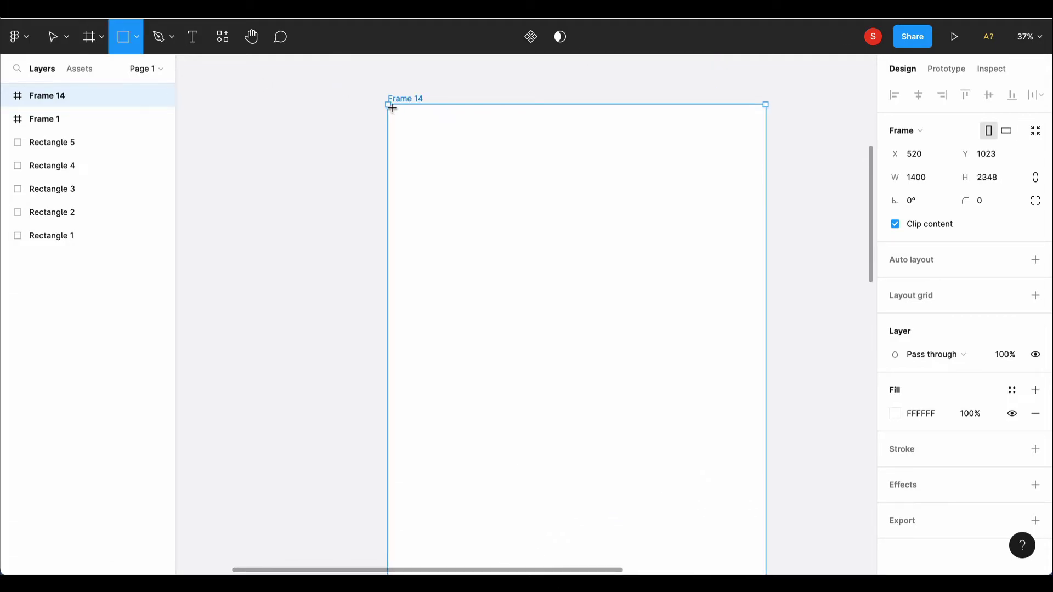
# - Draw a grey header bar spanning the top of the frame
pyautogui.moveTo(392, 108); pyautogui.dragTo(702, 135)
pyautogui.moveTo(773, 139); pyautogui.dragTo(770, 144)
pyautogui.scroll(2, 770, 142)
pyautogui.click(868, 139)
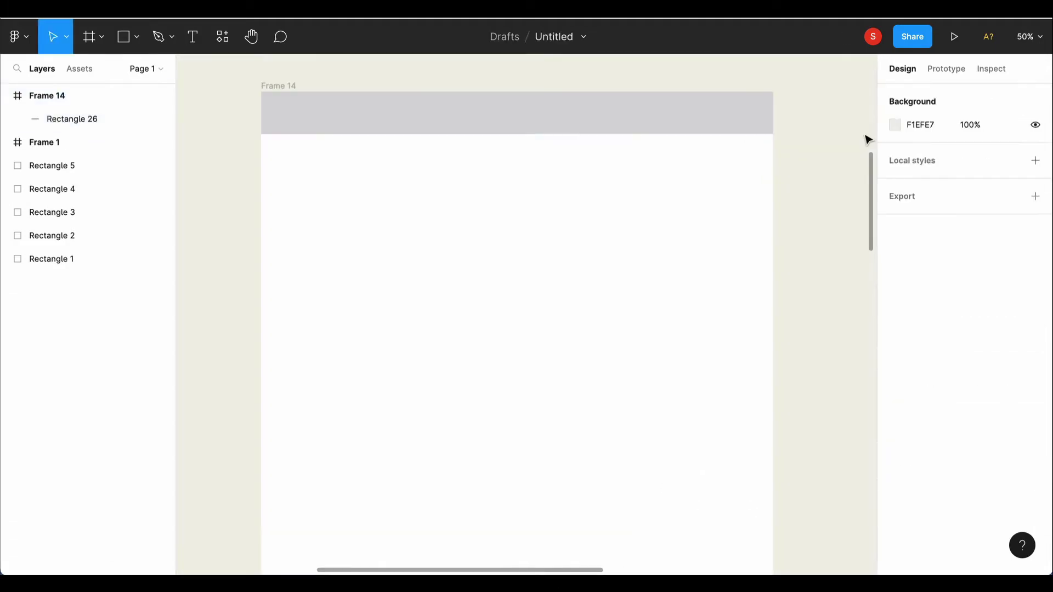
# - Draw a full-width grey hero block just below the header bar
pyautogui.press('r')
pyautogui.moveTo(263, 162); pyautogui.dragTo(777, 372)
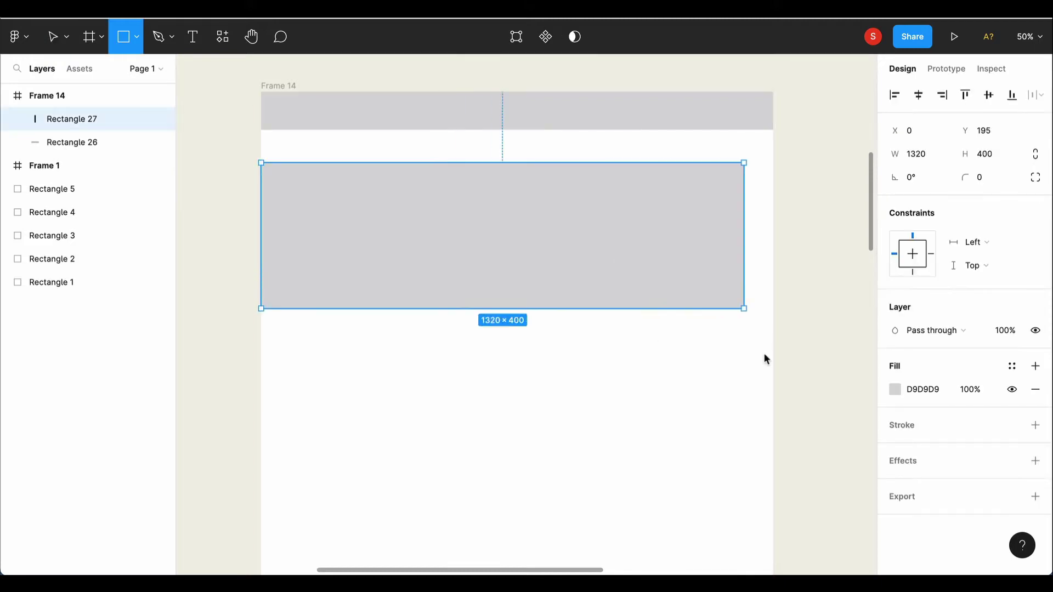
pyautogui.moveTo(775, 313); pyautogui.dragTo(770, 316)
pyautogui.moveTo(501, 319); pyautogui.dragTo(505, 282)
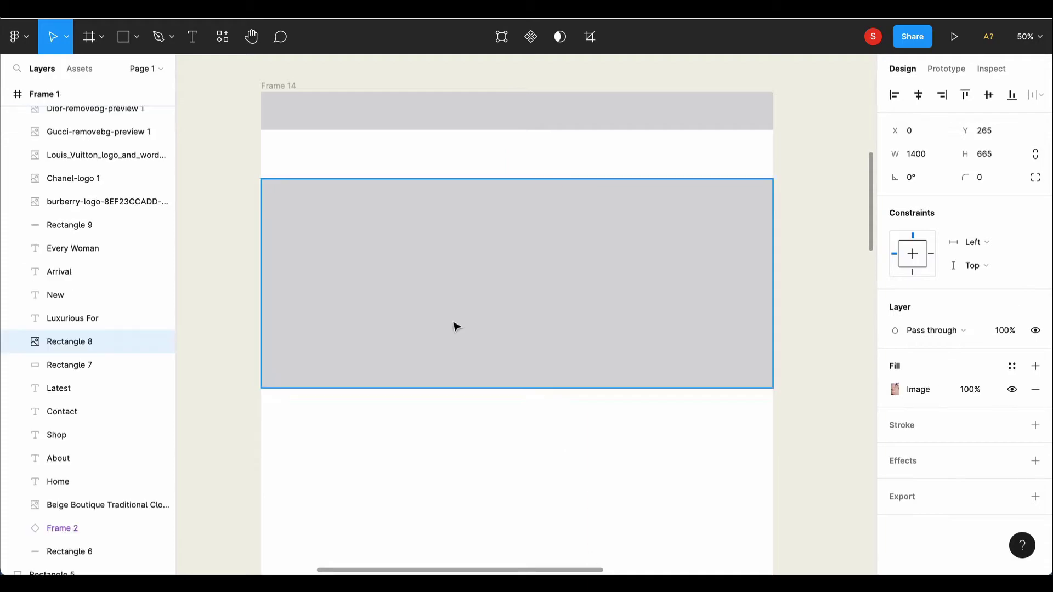
# - Extend the grey hero downward with a full-width rectangle joined beneath it
pyautogui.click(425, 450)
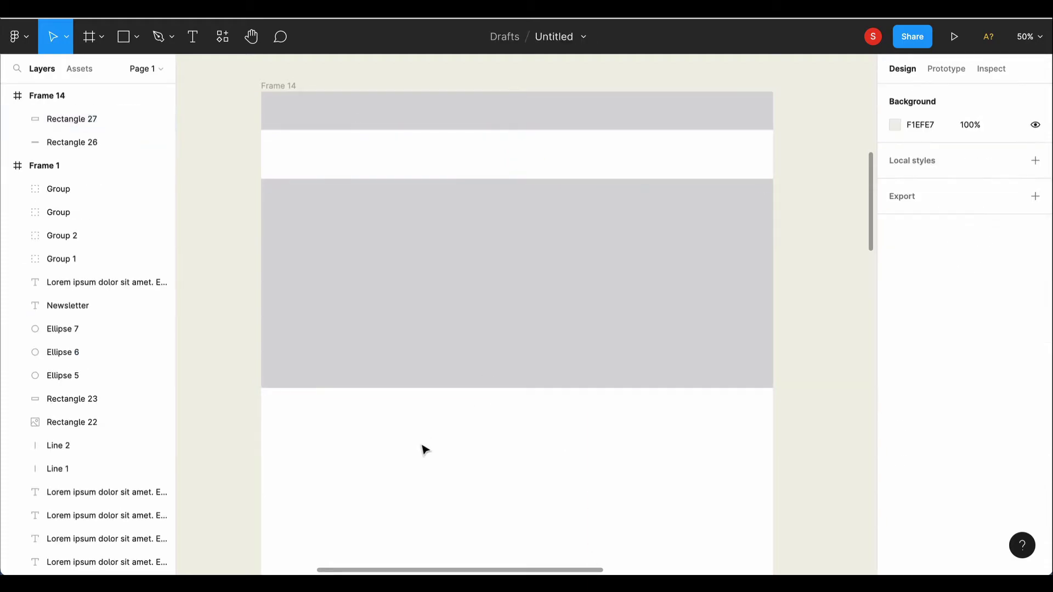
pyautogui.hscroll(-1, 625, 412)
pyautogui.scroll(-1, 625, 411)
pyautogui.press('r')
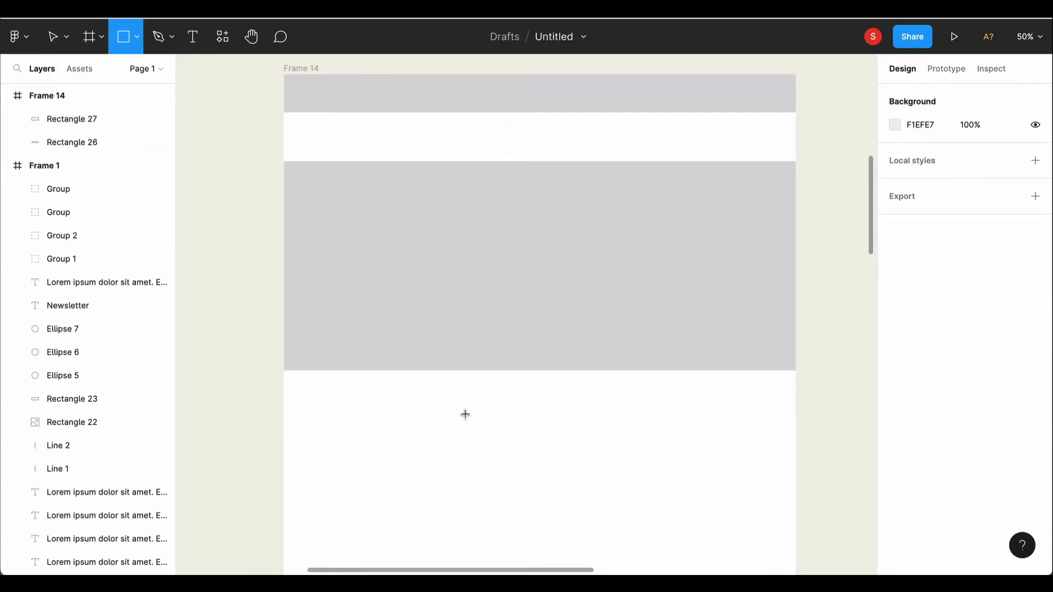
pyautogui.moveTo(284, 373); pyautogui.dragTo(794, 421)
pyautogui.moveTo(525, 373); pyautogui.dragTo(526, 371)
pyautogui.click(657, 539)
pyautogui.scroll(-5, 634, 487)
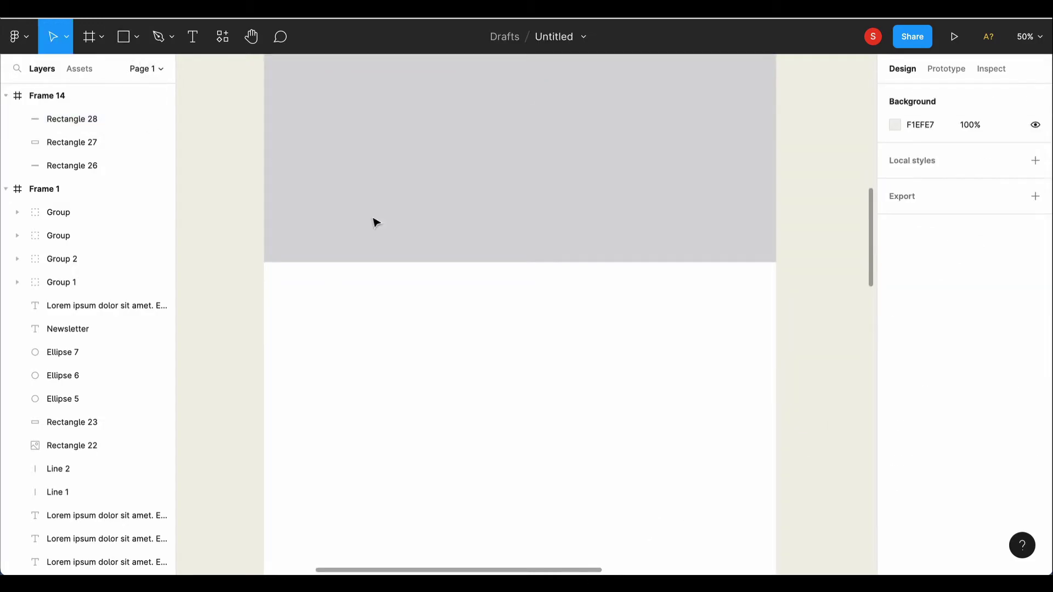
# - Add two overlapping image placeholder rectangles below the hero, the copy offset down-right
pyautogui.press('r')
pyautogui.moveTo(511, 343); pyautogui.dragTo(689, 497)
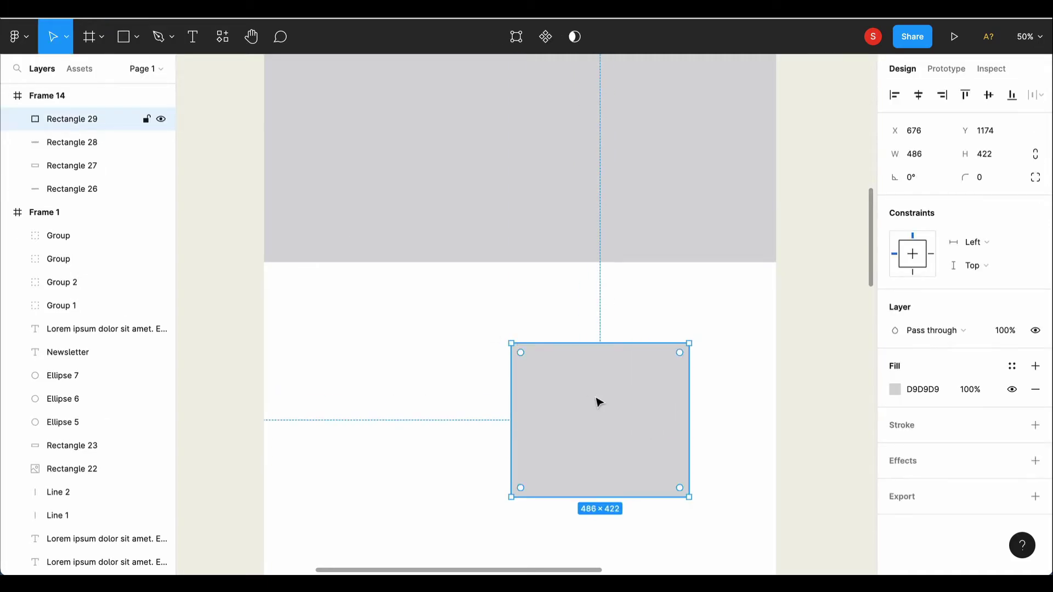
pyautogui.hotkey('ctrl', 'd')
pyautogui.moveTo(618, 437)
pyautogui.mouseDown()
pyautogui.moveTo(667, 500)
pyautogui.moveTo(660, 468)
pyautogui.mouseUp()
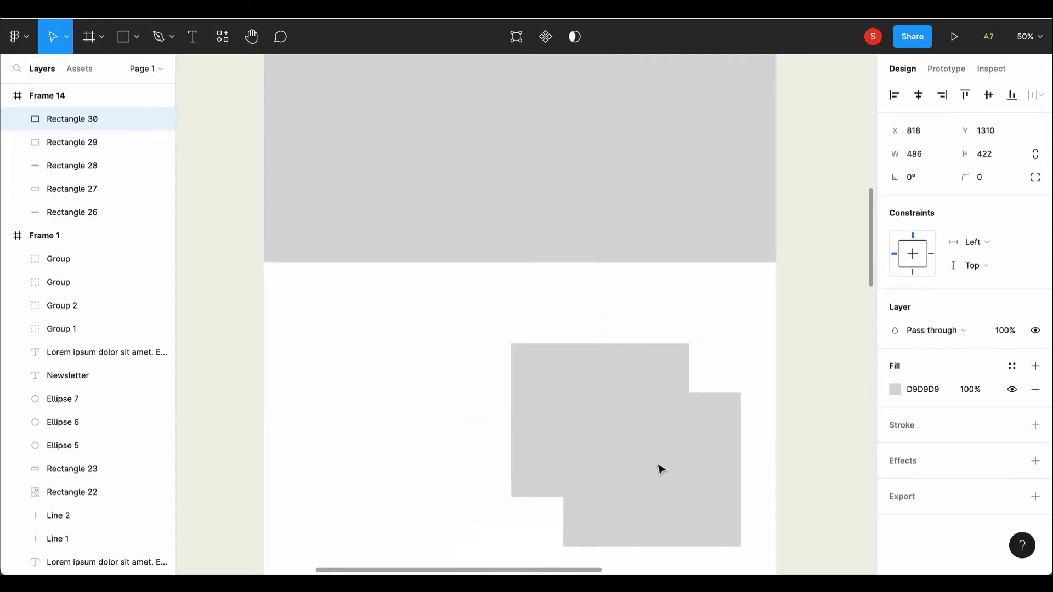
pyautogui.click(538, 400)
pyautogui.keyDown('shift'); pyautogui.click(686, 430); pyautogui.keyUp('shift')
pyautogui.moveTo(612, 426); pyautogui.dragTo(620, 414)
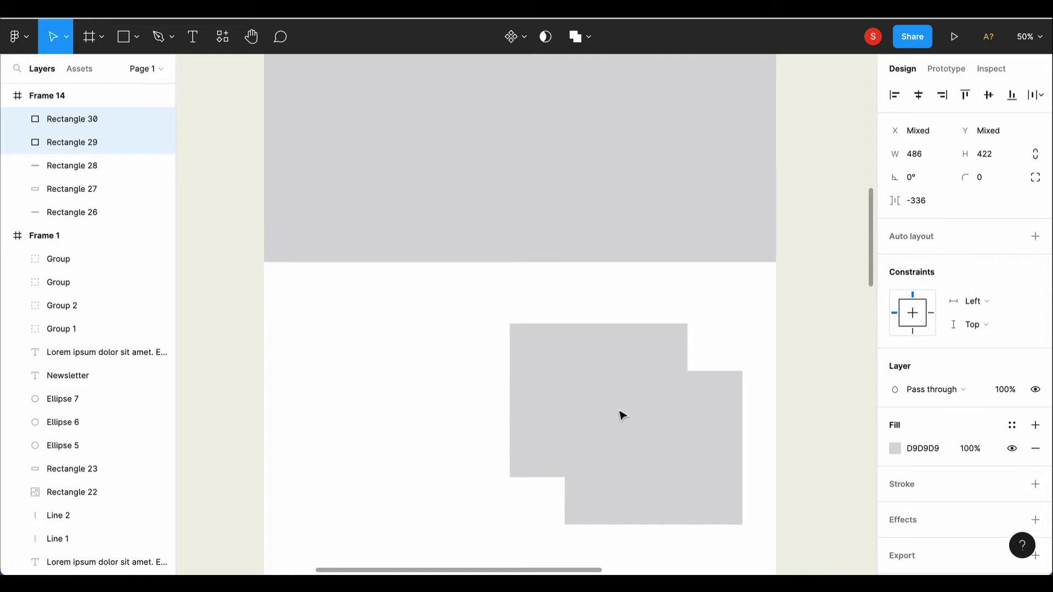
pyautogui.scroll(-3, 408, 346)
pyautogui.press('Escape')
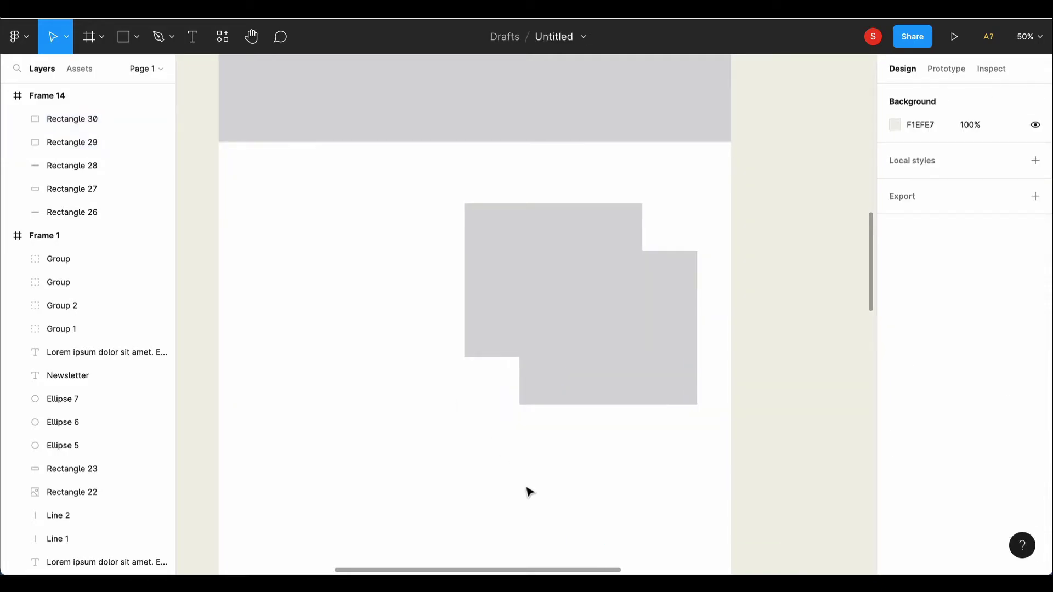
pyautogui.scroll(-1, 448, 451)
pyautogui.scroll(2, 471, 521)
pyautogui.hscroll(-5, 488, 535)
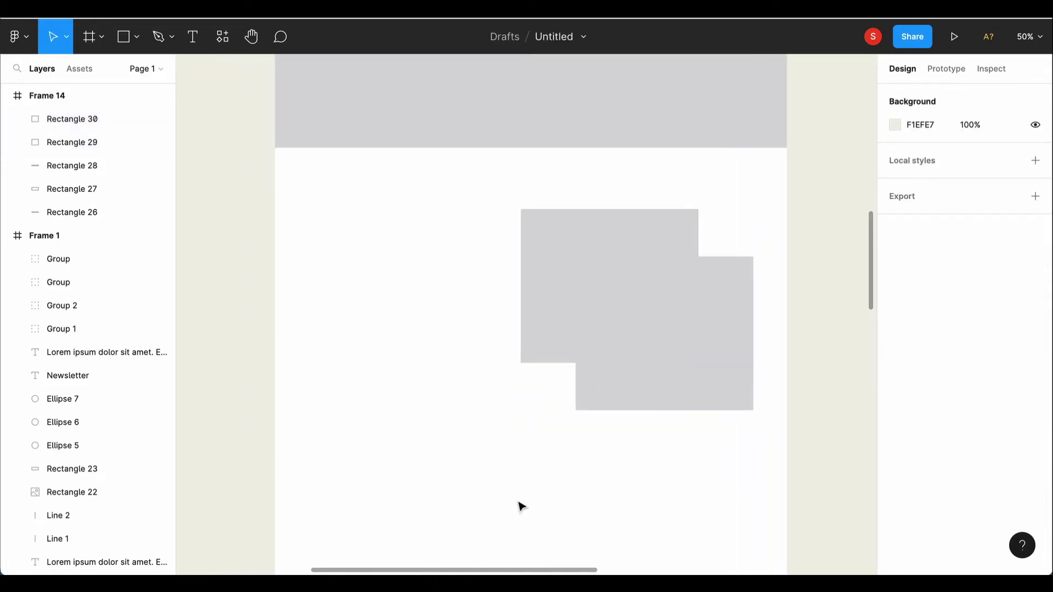
pyautogui.scroll(-5, 394, 453)
# - Add a row of three equal boxes stretched across the frame
pyautogui.press('r')
pyautogui.moveTo(305, 429); pyautogui.dragTo(437, 539)
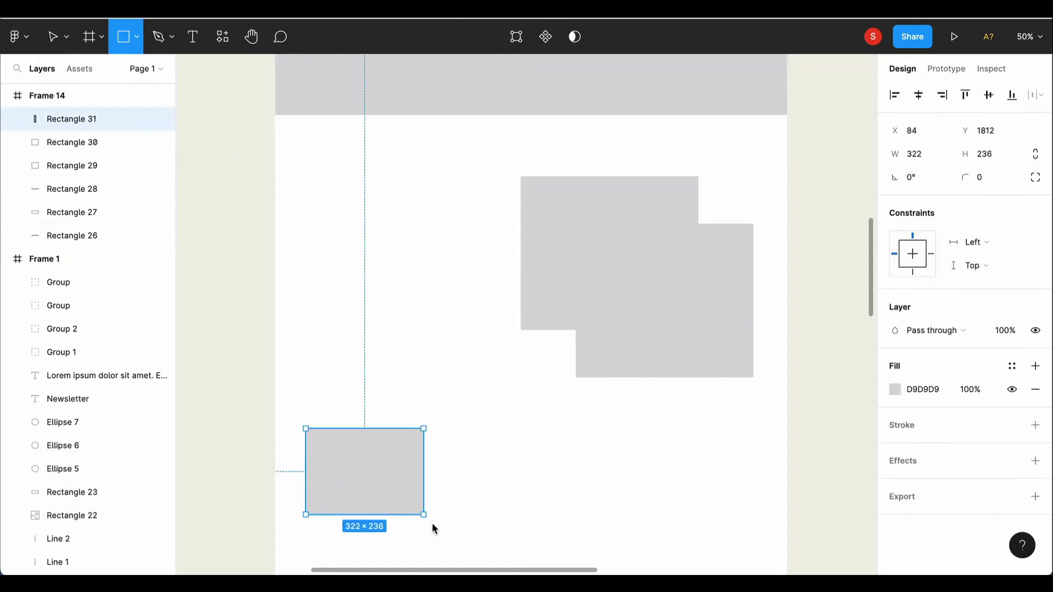
pyautogui.scroll(-3, 498, 493)
pyautogui.hotkey('ctrl', 'd')
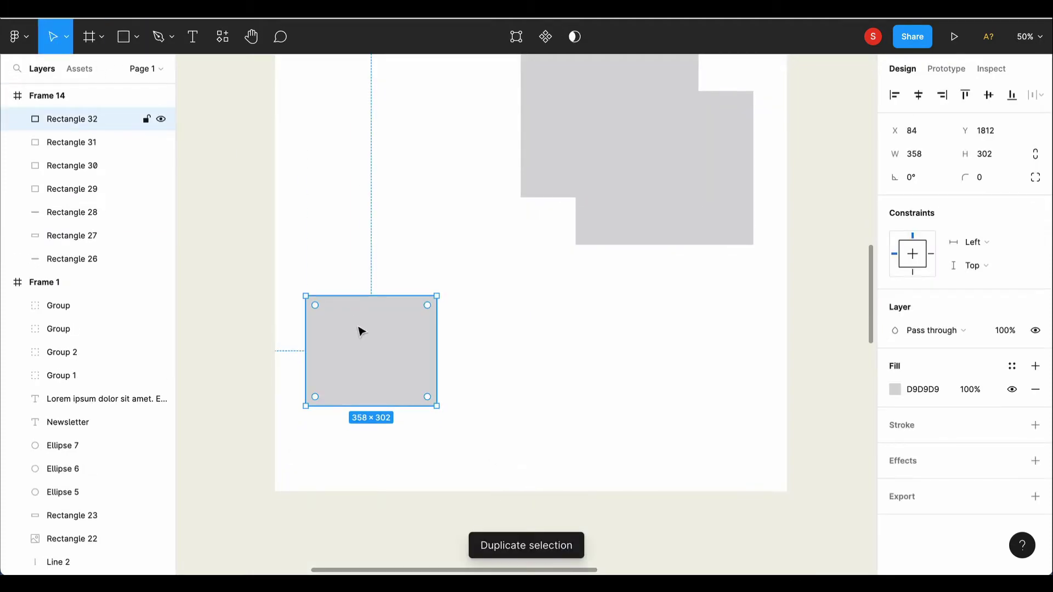
pyautogui.moveTo(361, 331); pyautogui.dragTo(527, 364)
pyautogui.hotkey('ctrl', 'd')
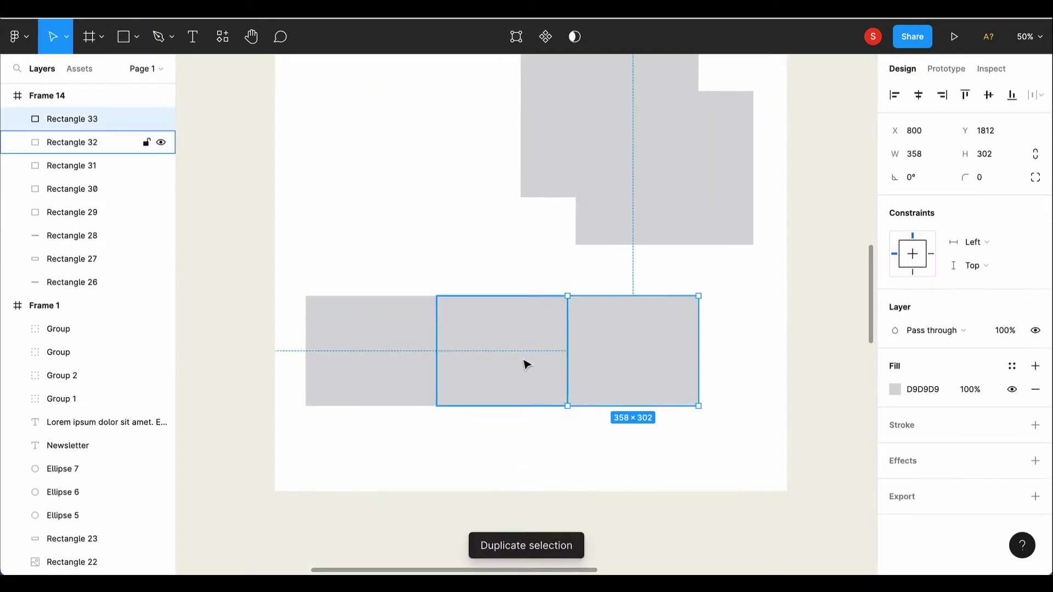
pyautogui.keyDown('shift'); pyautogui.click(503, 354); pyautogui.keyUp('shift')
pyautogui.keyDown('shift'); pyautogui.click(409, 348); pyautogui.keyUp('shift')
pyautogui.moveTo(699, 340); pyautogui.dragTo(759, 338)
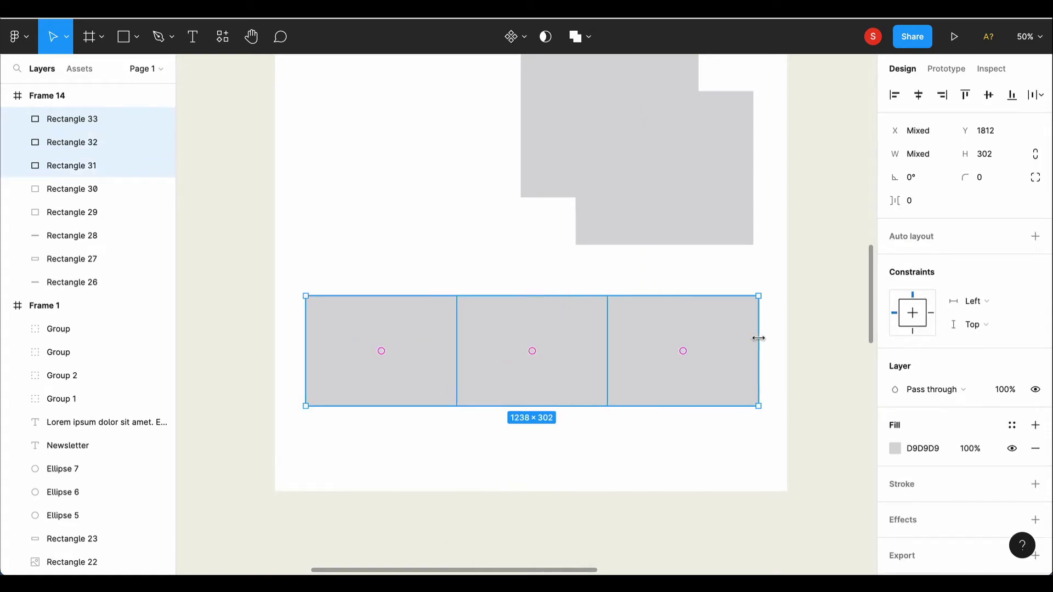
pyautogui.click(49, 96)
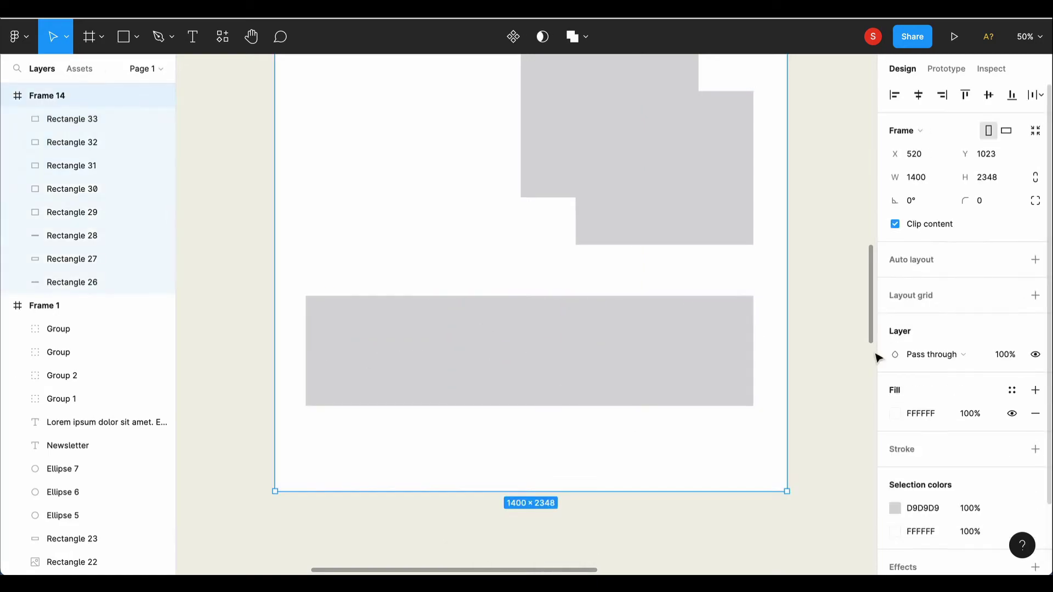
# - Add a 12-column layout grid with 72 px margins to Frame 14
pyautogui.click(1033, 296)
pyautogui.click(895, 320)
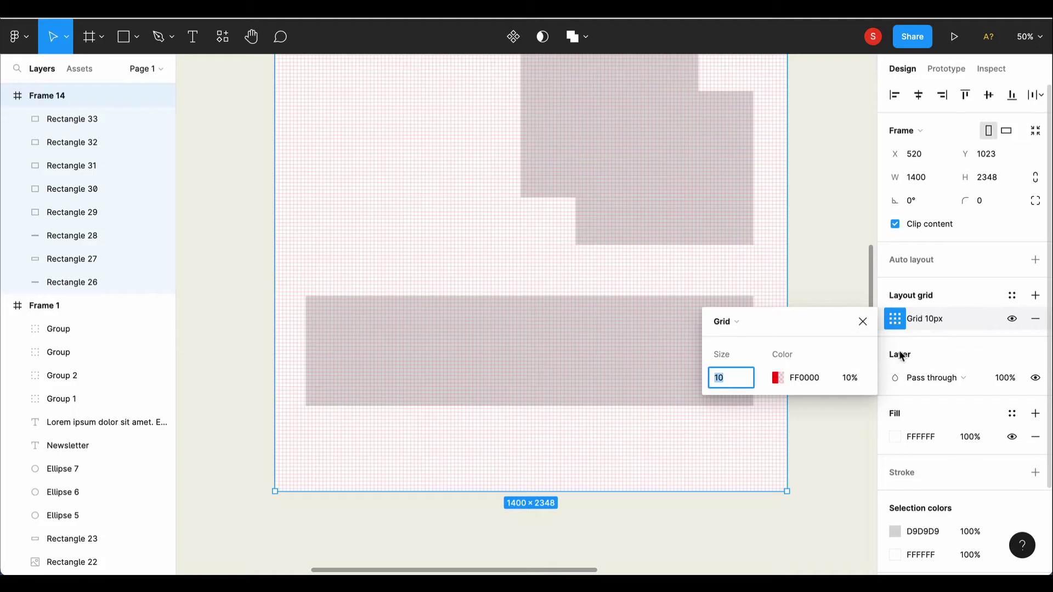
pyautogui.click(725, 321)
pyautogui.click(754, 339)
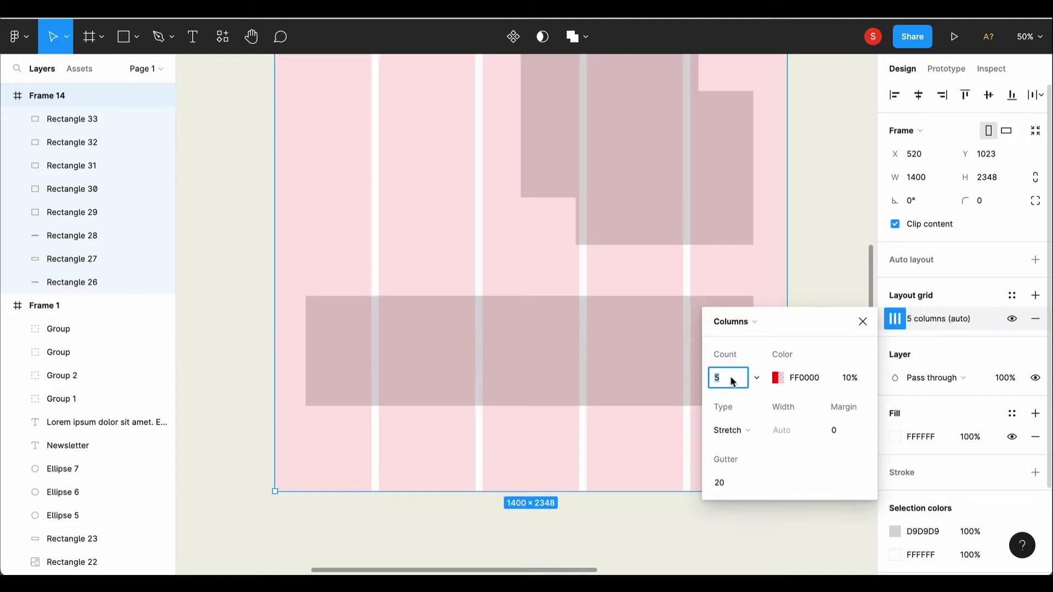
pyautogui.write('12')
pyautogui.click(840, 431)
pyautogui.write('72')
pyautogui.press('Return')
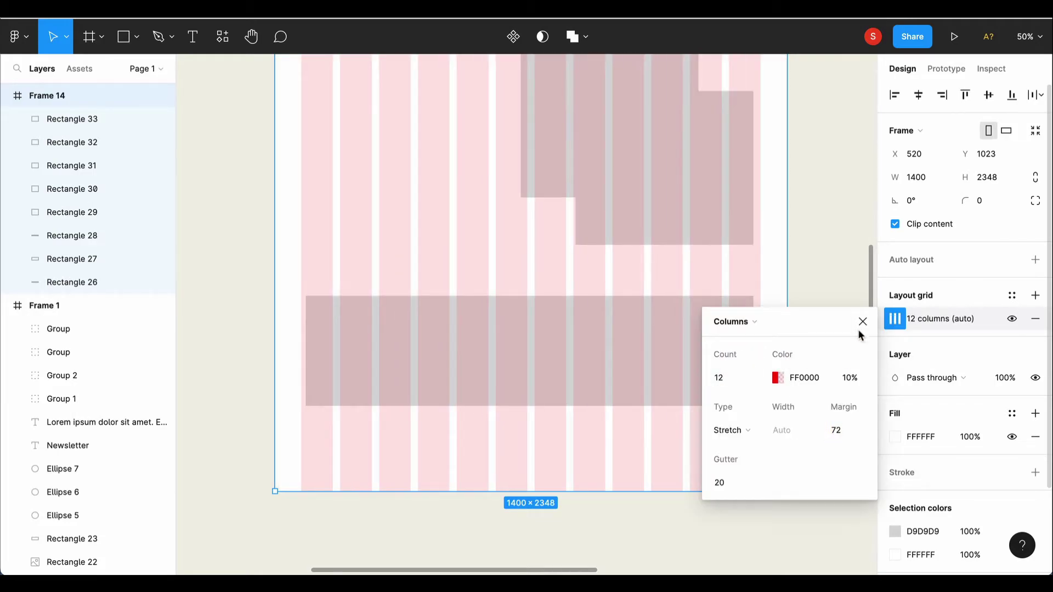
pyautogui.click(862, 322)
pyautogui.scroll(3, 537, 332)
# - Select the three boxes in the row to fit them to the grid margins
pyautogui.click(380, 437)
pyautogui.keyDown('shift'); pyautogui.click(529, 450); pyautogui.keyUp('shift')
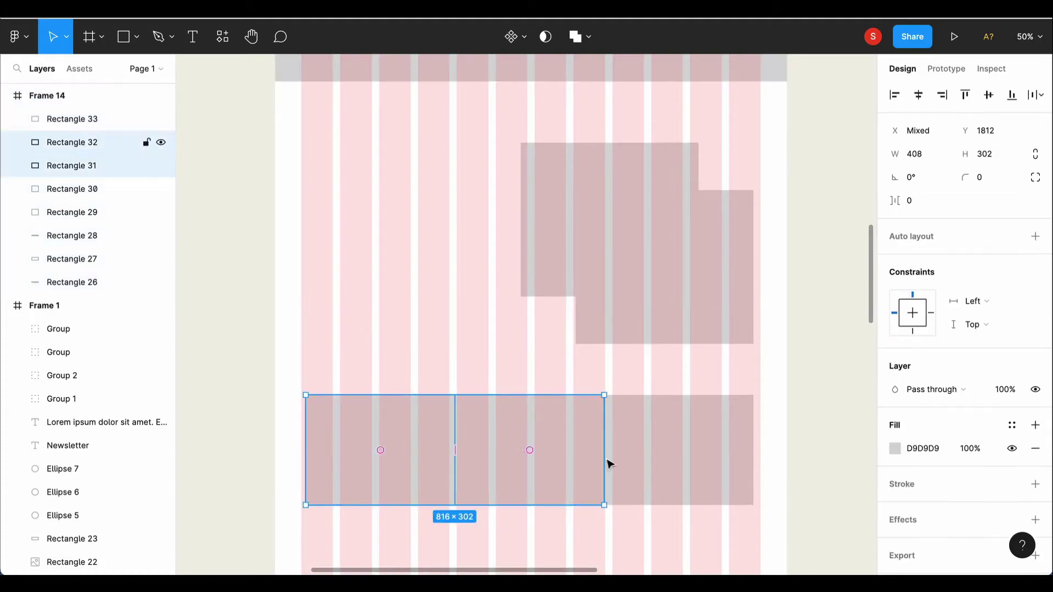
pyautogui.keyDown('shift'); pyautogui.click(609, 461); pyautogui.keyUp('shift')
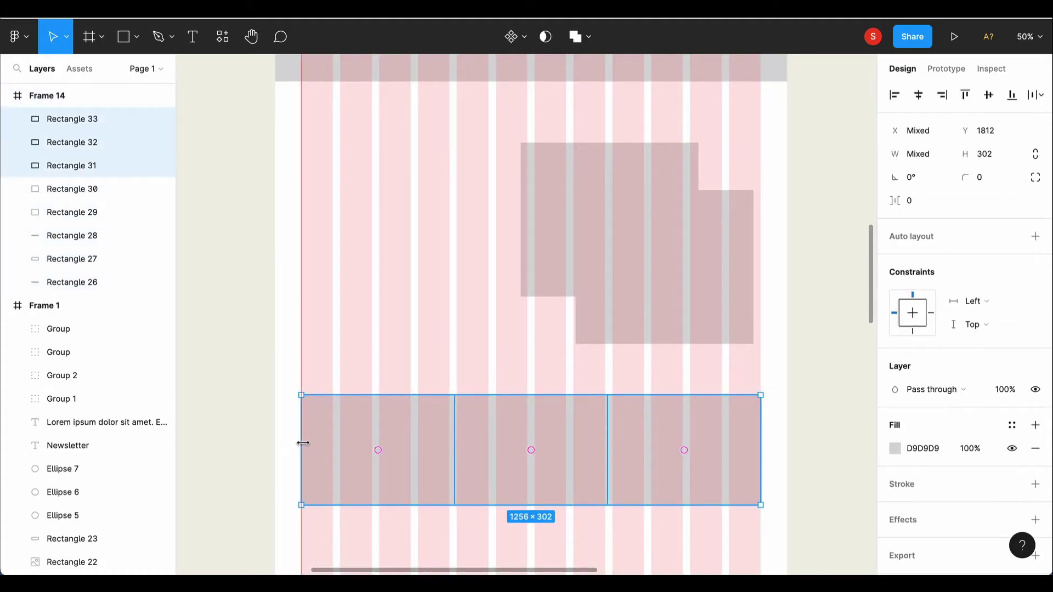
pyautogui.scroll(3, 446, 296)
pyautogui.scroll(5, 446, 296)
pyautogui.scroll(-4, 446, 296)
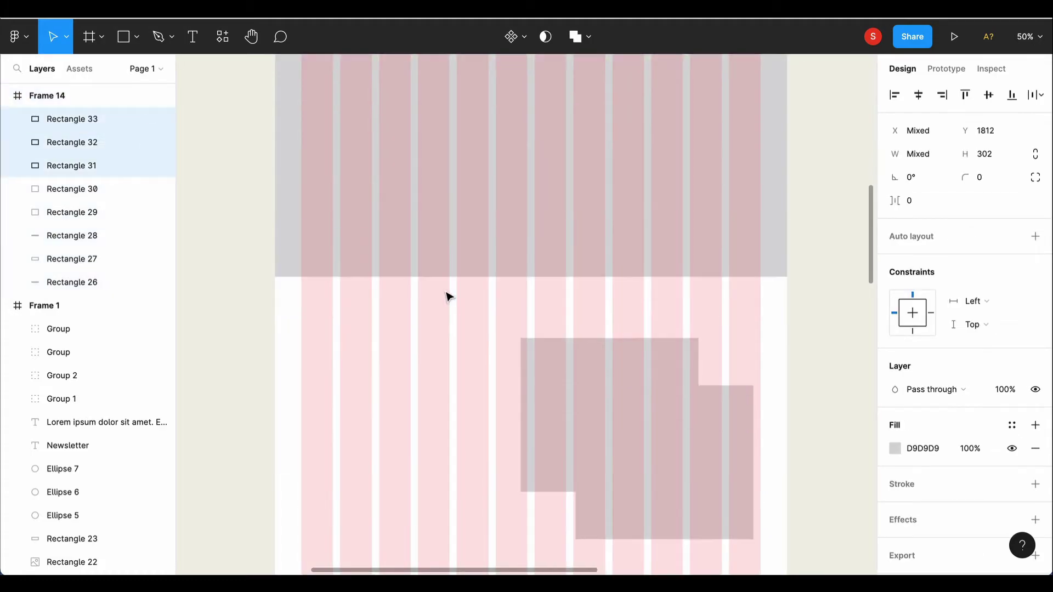
pyautogui.scroll(-2, 448, 297)
# - Nudge the overlapping placeholder pair right onto the grid columns
pyautogui.click(625, 366)
pyautogui.keyDown('shift'); pyautogui.click(687, 390); pyautogui.keyUp('shift')
pyautogui.hotkey('shift', 'Right')
pyautogui.hotkey('shift', 'Right')
pyautogui.hotkey('shift', 'Right')
pyautogui.click(851, 412)
pyautogui.scroll(-4, 682, 423)
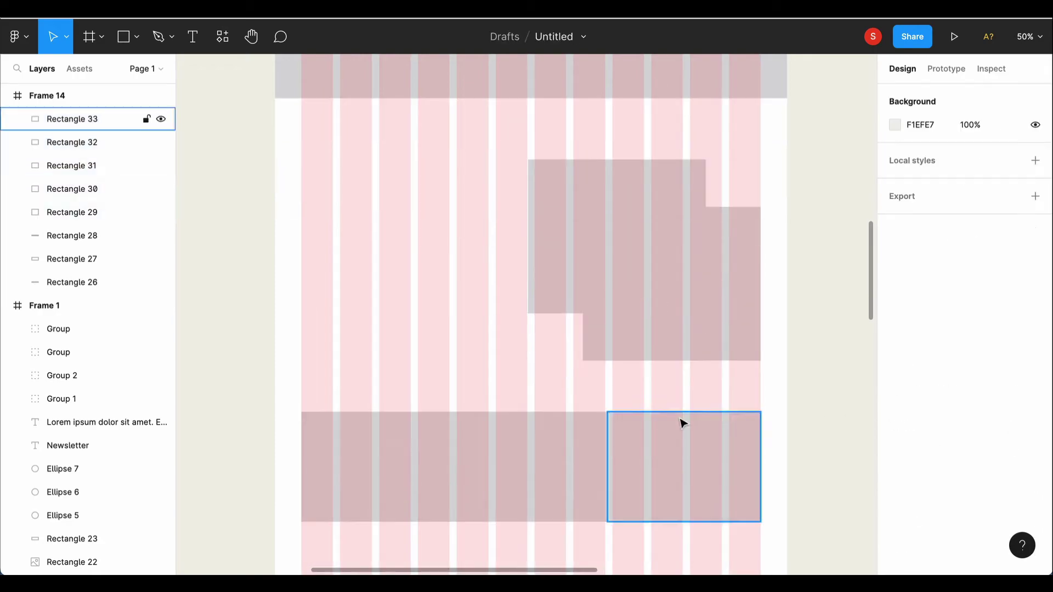
pyautogui.scroll(-3, 682, 424)
pyautogui.scroll(-5, 680, 423)
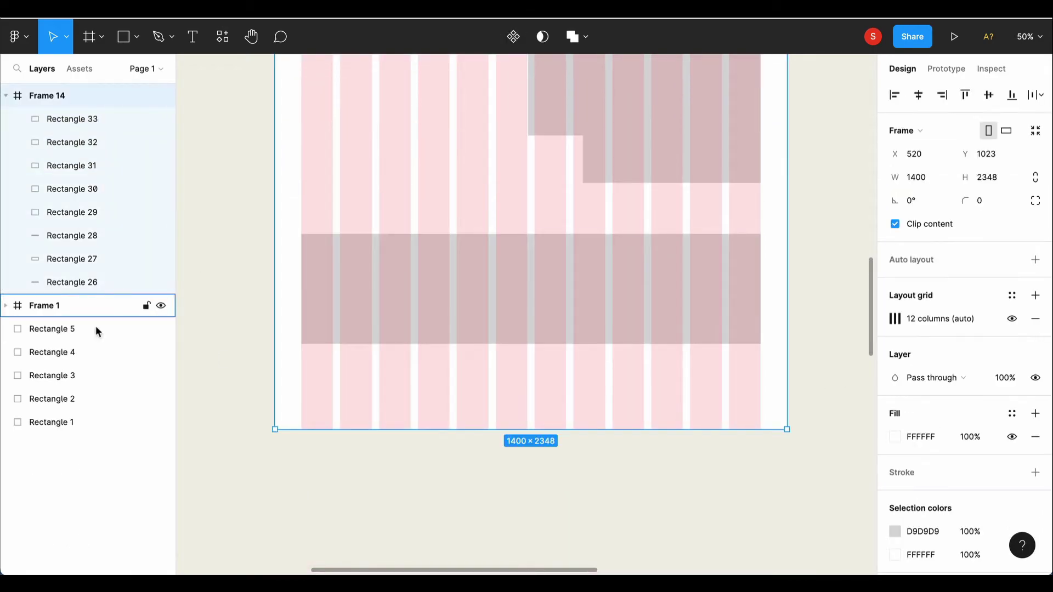
# - Lengthen the page frame and draw a full-width grey band in its lower part
pyautogui.moveTo(470, 558); pyautogui.dragTo(483, 496)
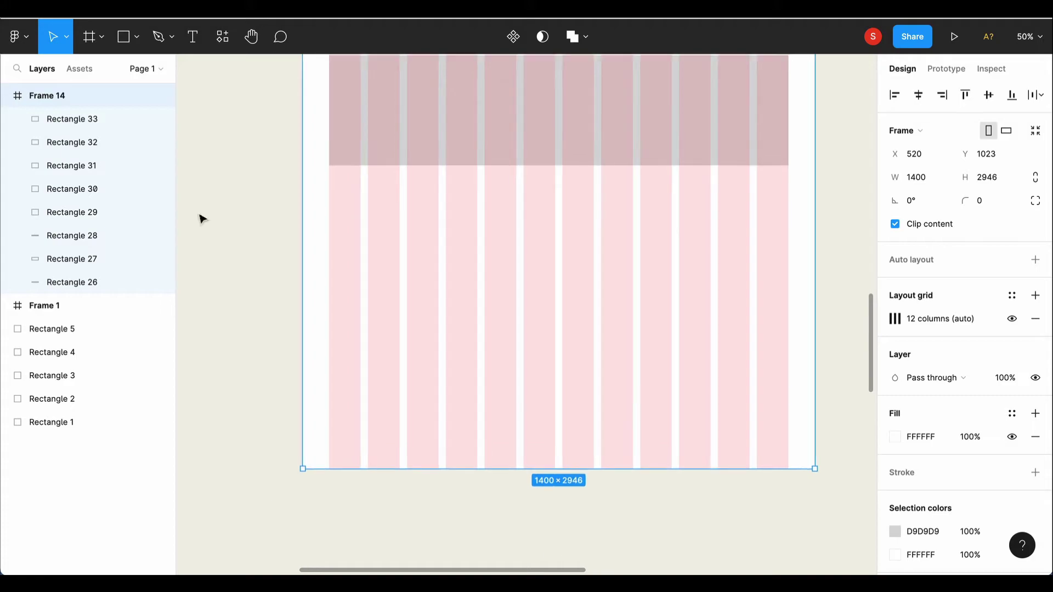
pyautogui.moveTo(303, 254); pyautogui.dragTo(815, 468)
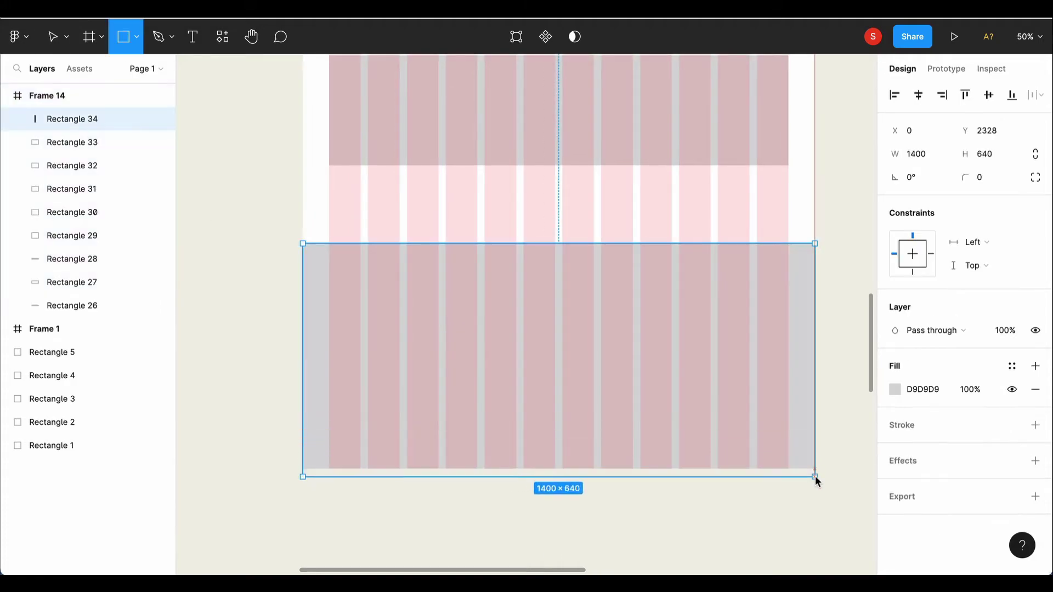
pyautogui.moveTo(559, 366)
pyautogui.mouseDown()
pyautogui.moveTo(557, 331)
pyautogui.moveTo(505, 381)
pyautogui.mouseUp()
pyautogui.scroll(-3, 504, 543)
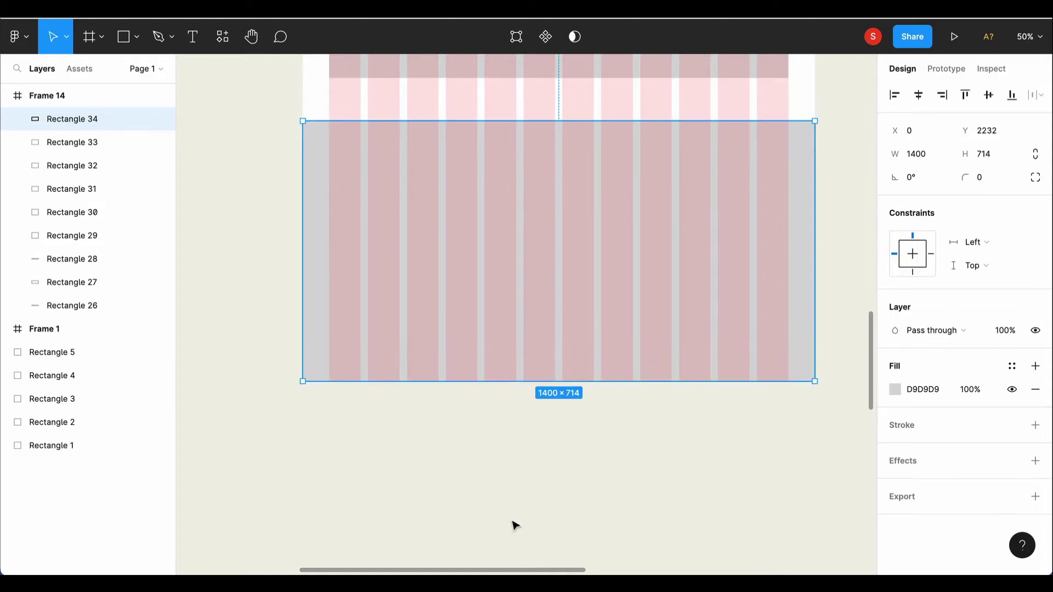
pyautogui.scroll(-1, 515, 516)
pyautogui.scroll(3, 516, 500)
pyautogui.scroll(-1, 431, 197)
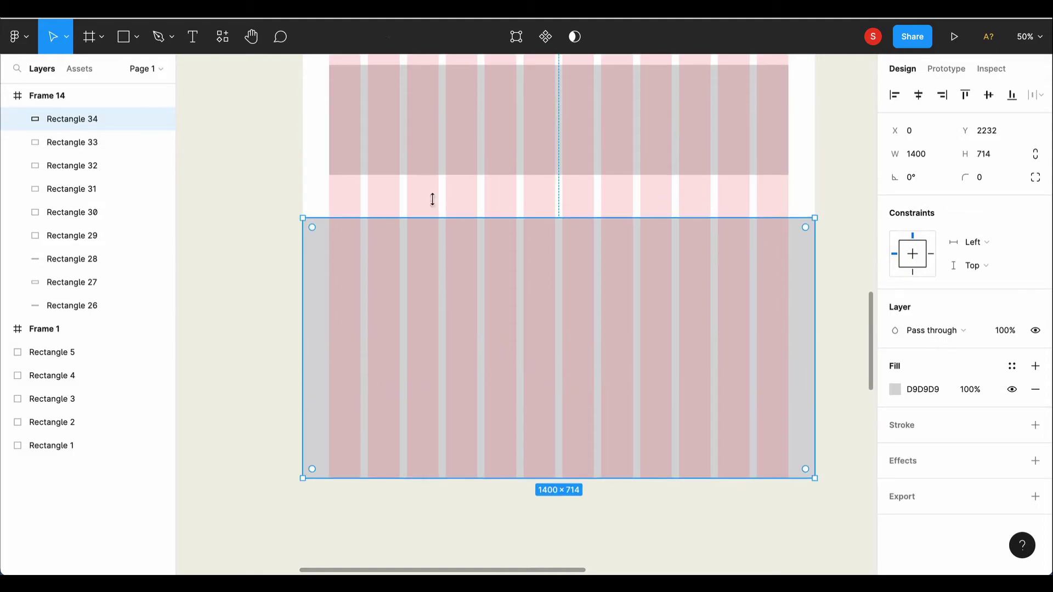
# - Replace the upper box row with one wide box split into three equal blocks via Split Shape
pyautogui.click(481, 118)
pyautogui.moveTo(483, 110); pyautogui.dragTo(484, 110)
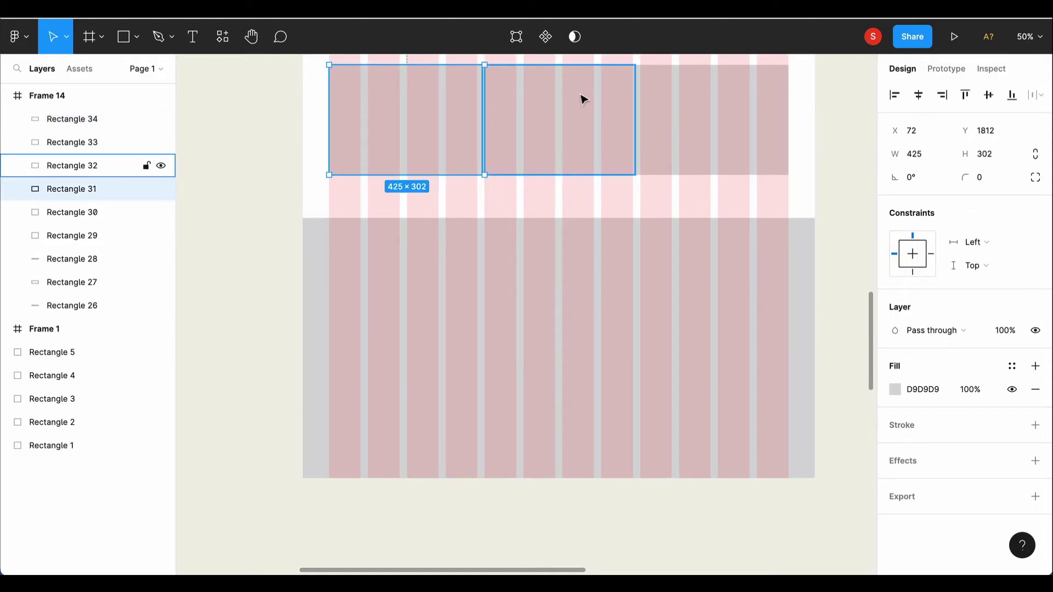
pyautogui.click(583, 96)
pyautogui.keyDown('shift'); pyautogui.click(637, 131); pyautogui.keyUp('shift')
pyautogui.press('Delete')
pyautogui.click(484, 116)
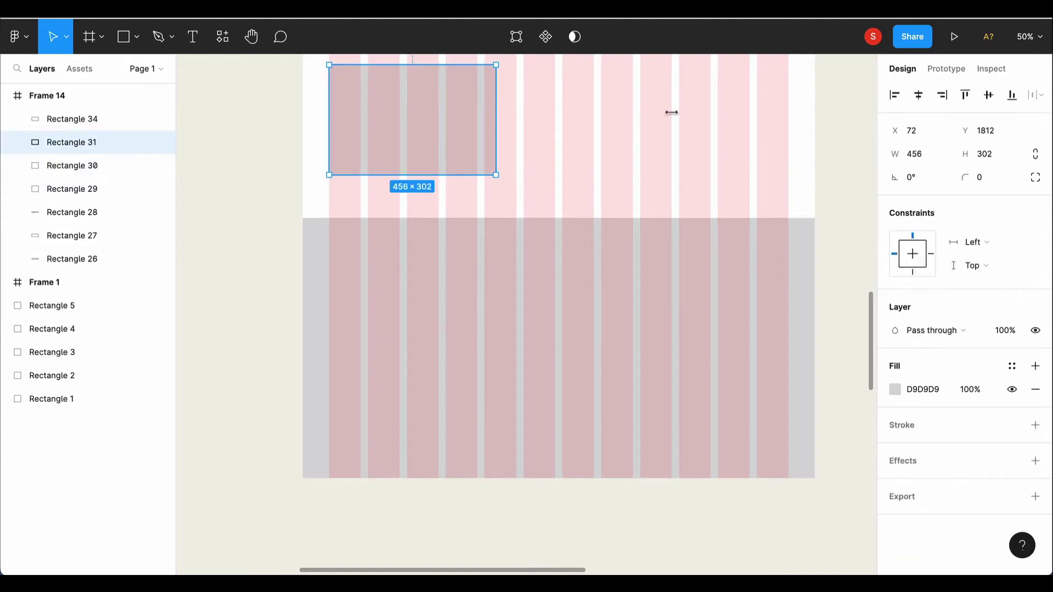
pyautogui.moveTo(671, 112); pyautogui.dragTo(792, 112)
pyautogui.rightClick(659, 134)
pyautogui.moveTo(685, 420)
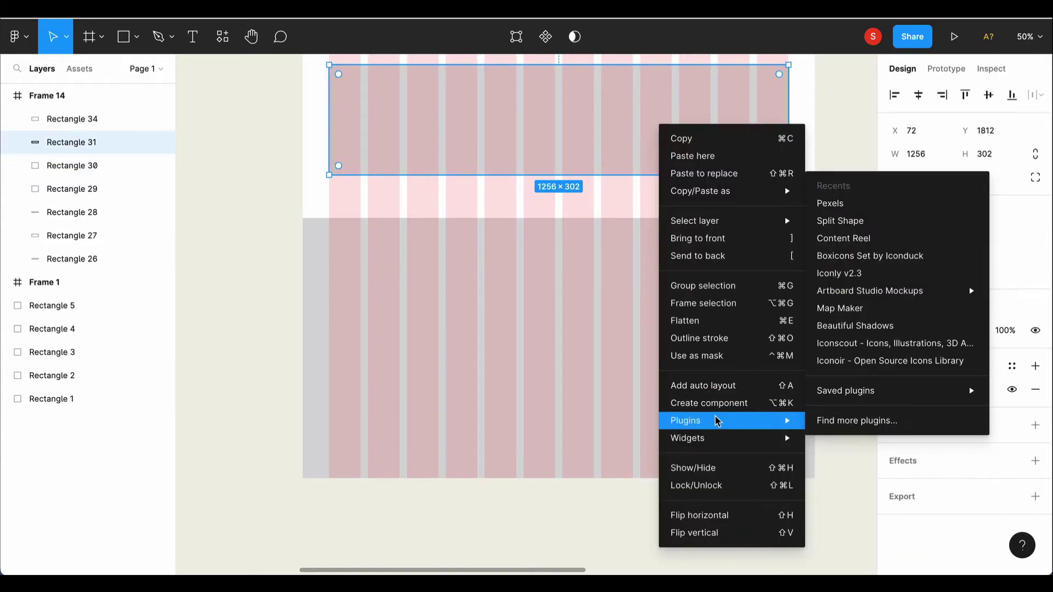
pyautogui.click(848, 222)
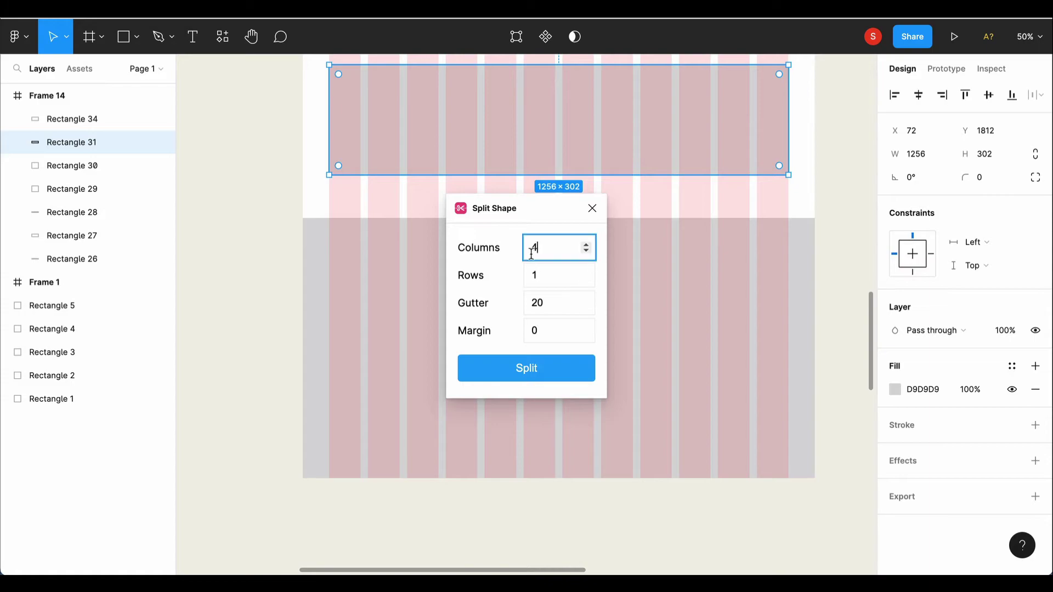
pyautogui.click(555, 376)
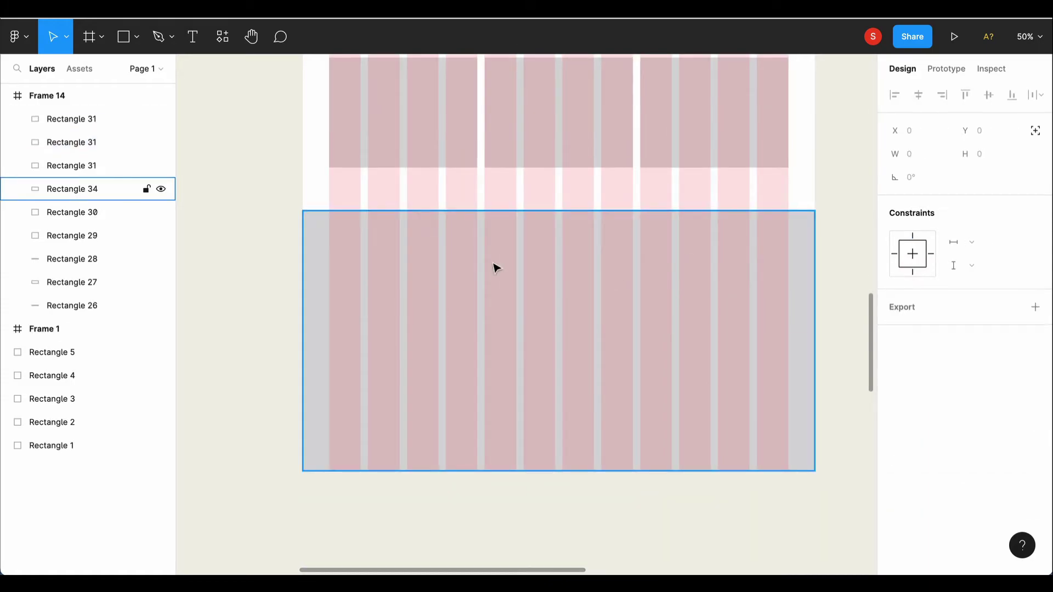
pyautogui.scroll(-1, 496, 268)
# - Draw a white (FFFFFF) rectangle and position it near the centre of the grey band
pyautogui.scroll(-2, 464, 306)
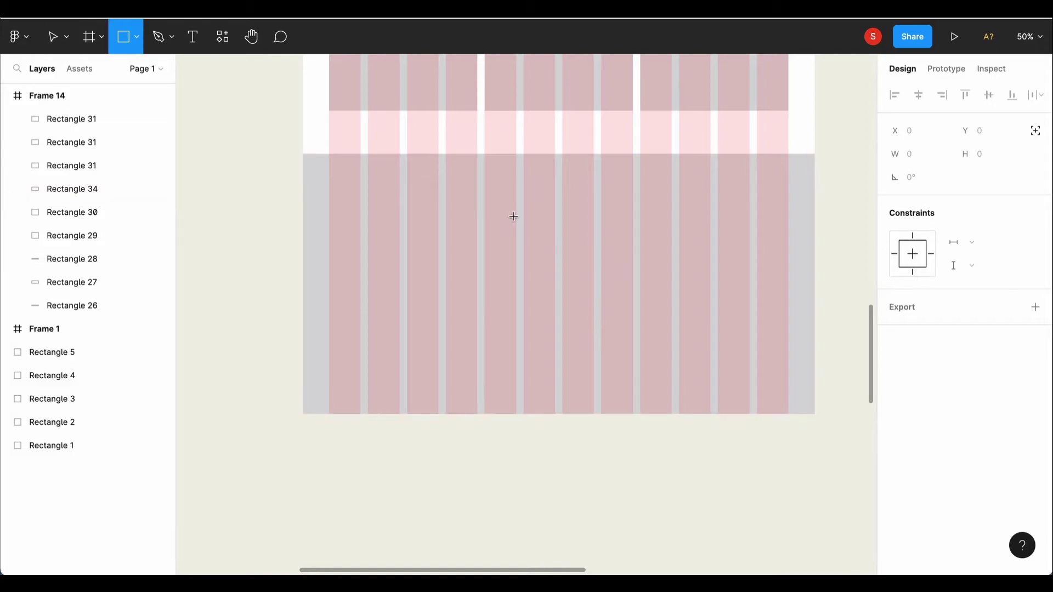
pyautogui.moveTo(516, 216); pyautogui.dragTo(655, 390)
pyautogui.click(895, 389)
pyautogui.write('FFFFFF')
pyautogui.click(547, 257)
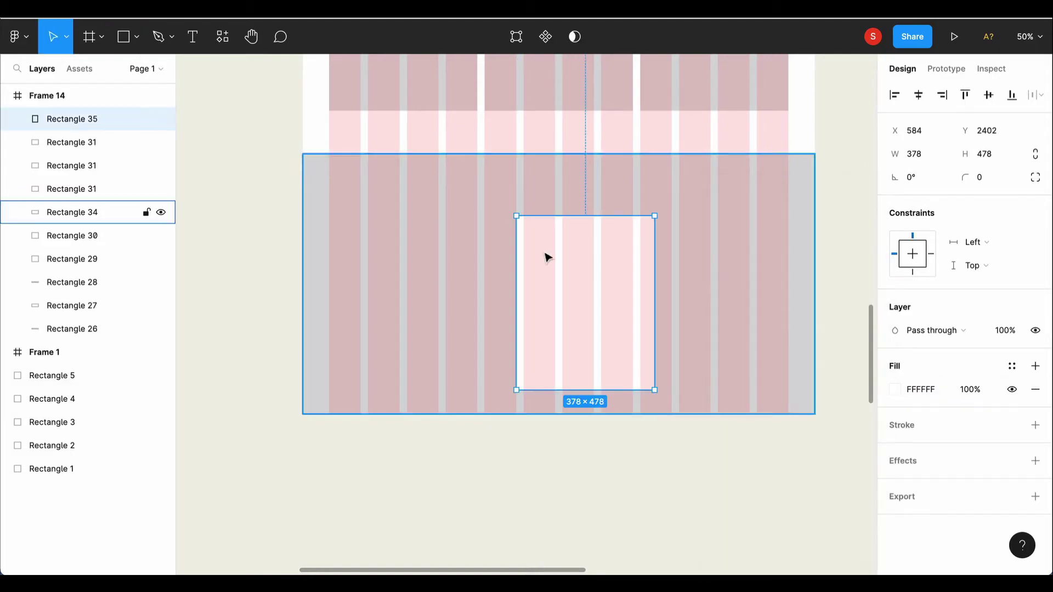
pyautogui.moveTo(547, 257); pyautogui.dragTo(521, 243)
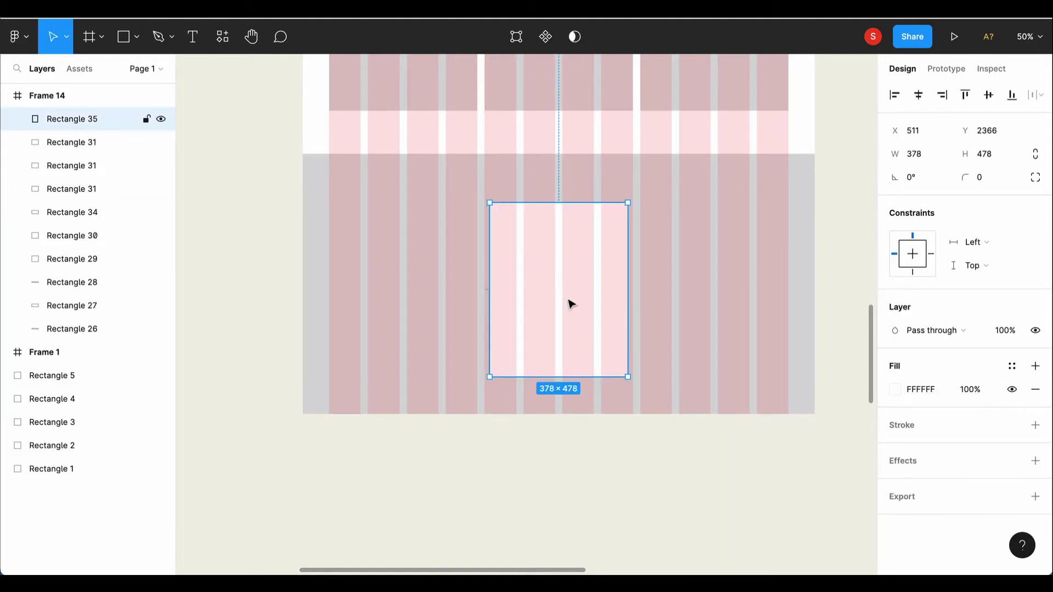
pyautogui.moveTo(570, 303); pyautogui.dragTo(561, 307)
# - Give the white rectangle a 174 top-left corner radius and make it taller
pyautogui.click(1035, 177)
pyautogui.click(909, 200)
pyautogui.write('174')
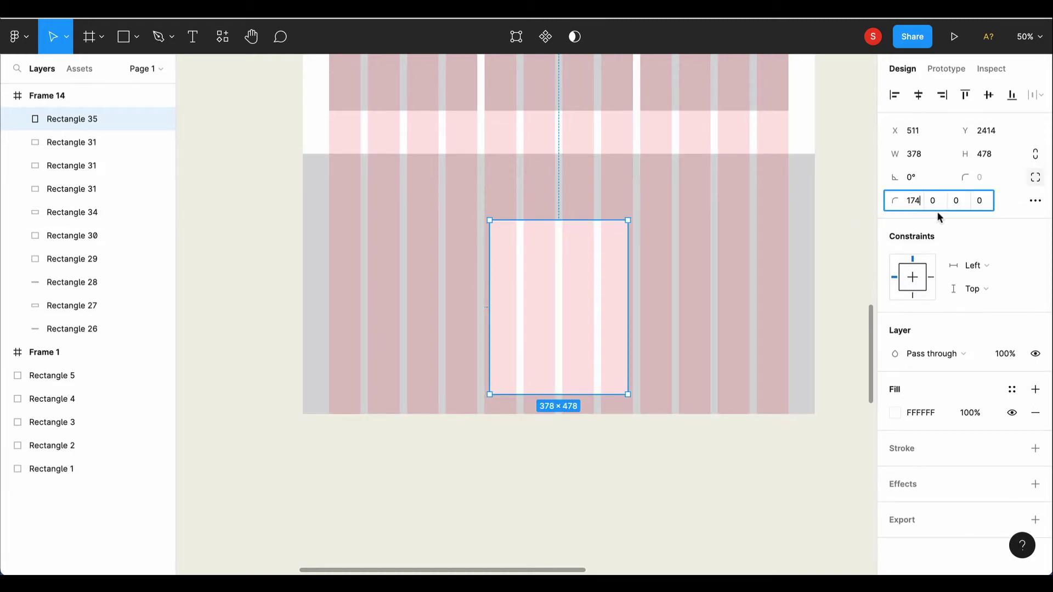
pyautogui.click(935, 202)
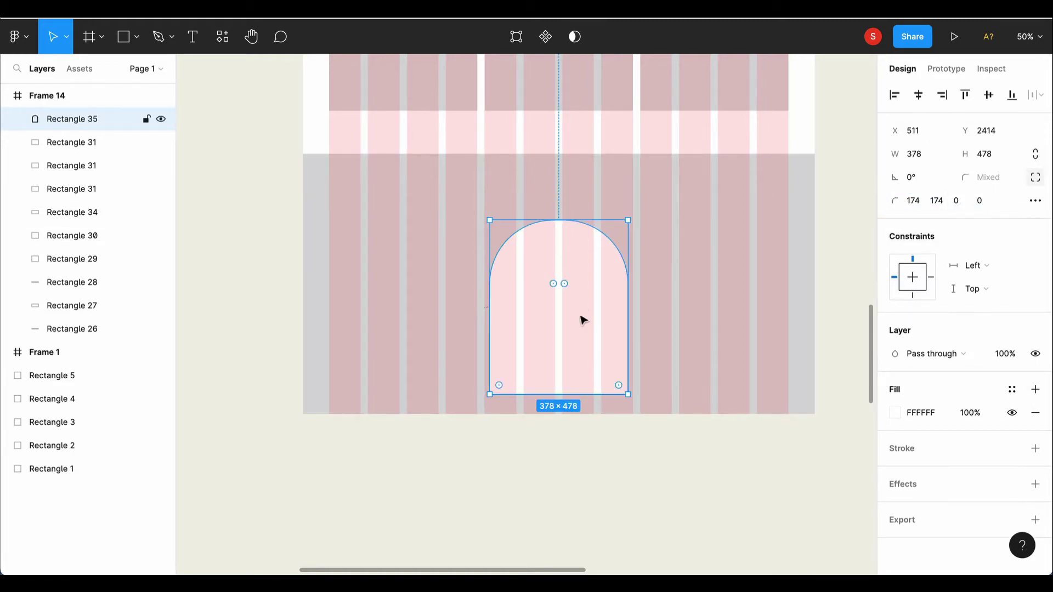
pyautogui.click(82, 96)
pyautogui.scroll(-1, 560, 387)
pyautogui.scroll(1, 603, 565)
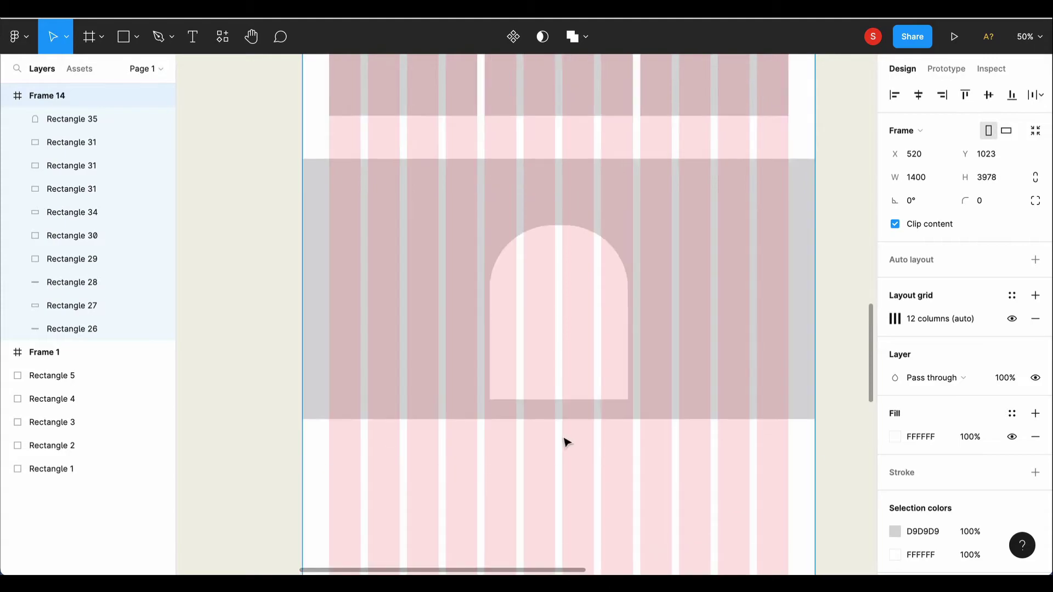
pyautogui.click(558, 414)
pyautogui.moveTo(553, 397); pyautogui.dragTo(554, 428)
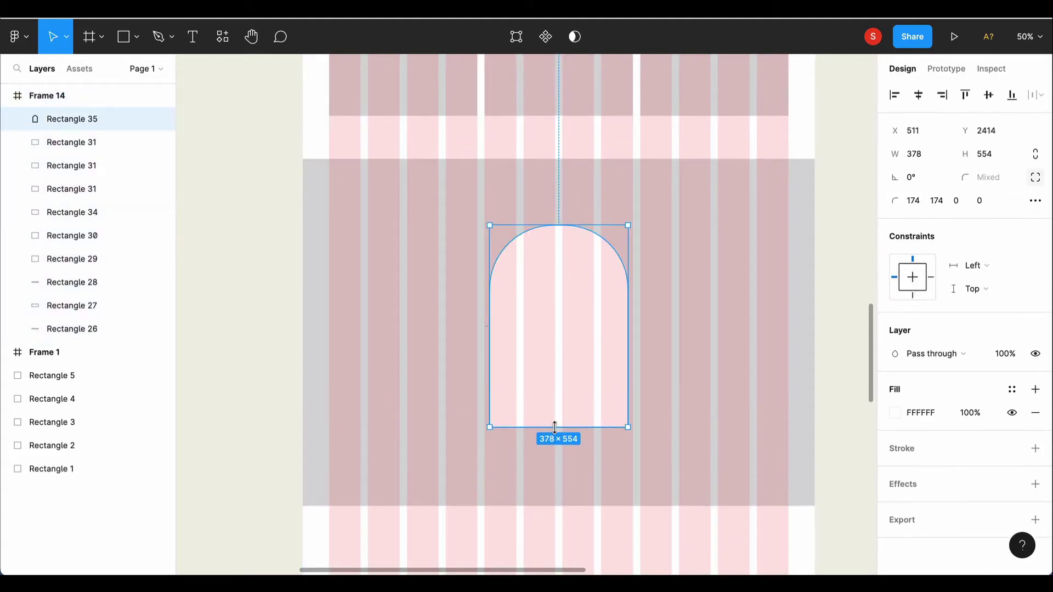
# - Set the grey band's height to 1244
pyautogui.click(308, 327)
pyautogui.write('1244')
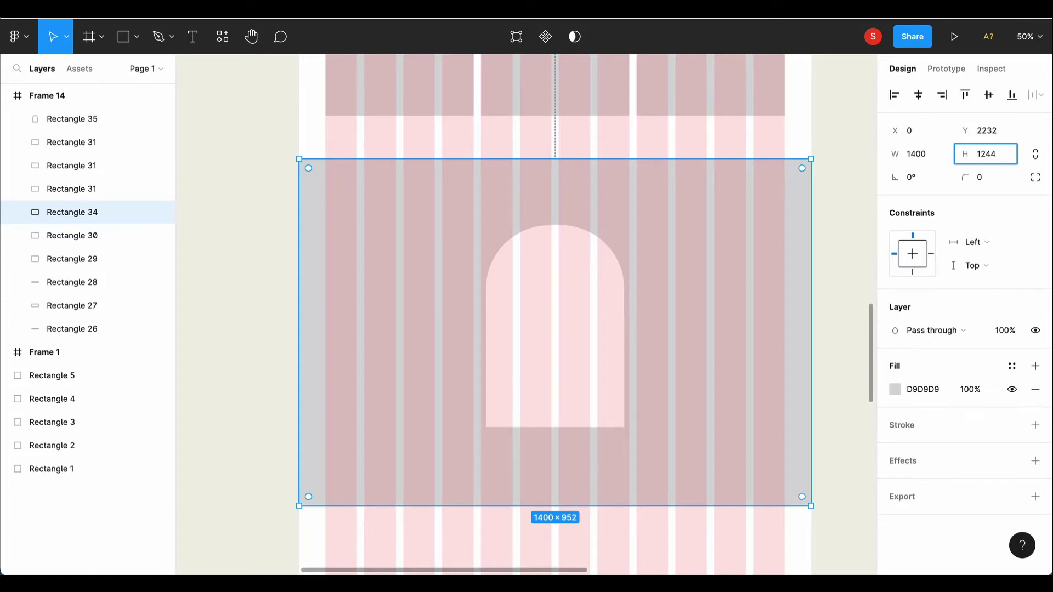
pyautogui.press('Return')
pyautogui.scroll(-3, 749, 383)
pyautogui.scroll(3, 658, 433)
pyautogui.hscroll(1, 658, 433)
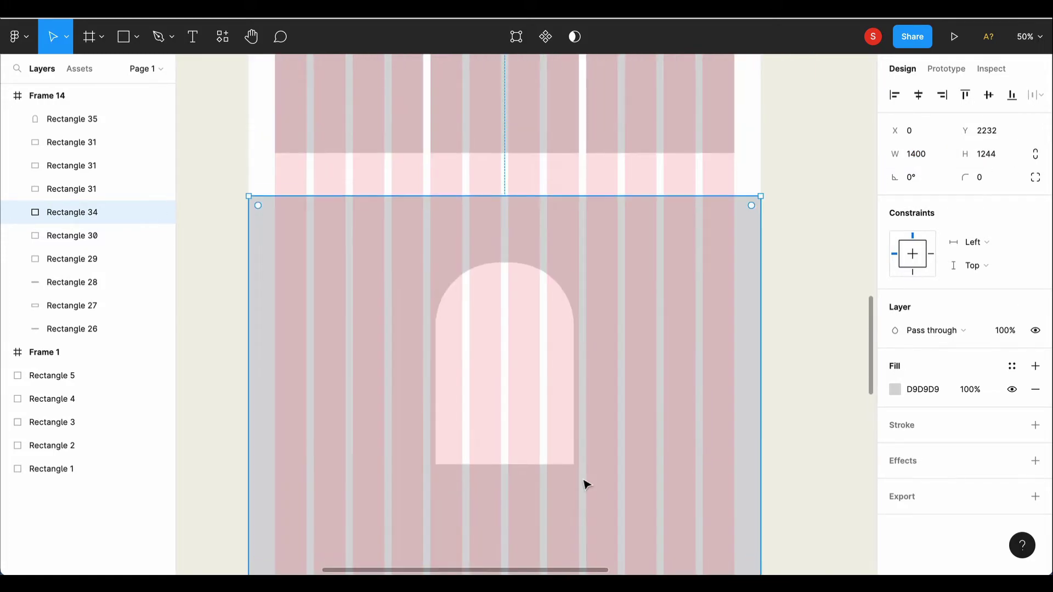
pyautogui.scroll(-1, 586, 485)
pyautogui.scroll(-2, 585, 476)
pyautogui.moveTo(488, 202); pyautogui.dragTo(543, 310)
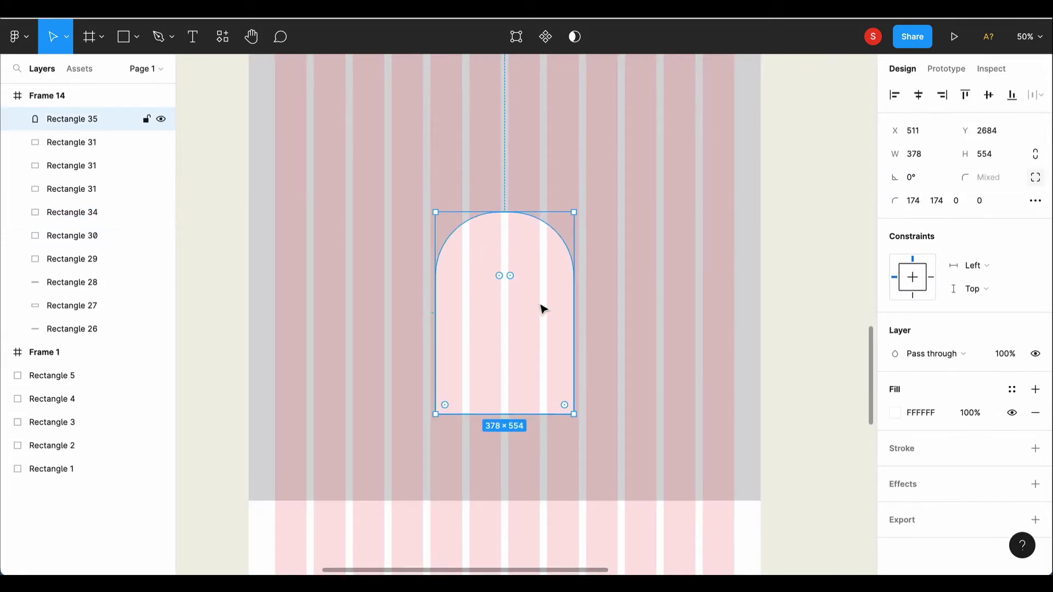
pyautogui.scroll(1, 554, 296)
pyautogui.scroll(2, 526, 304)
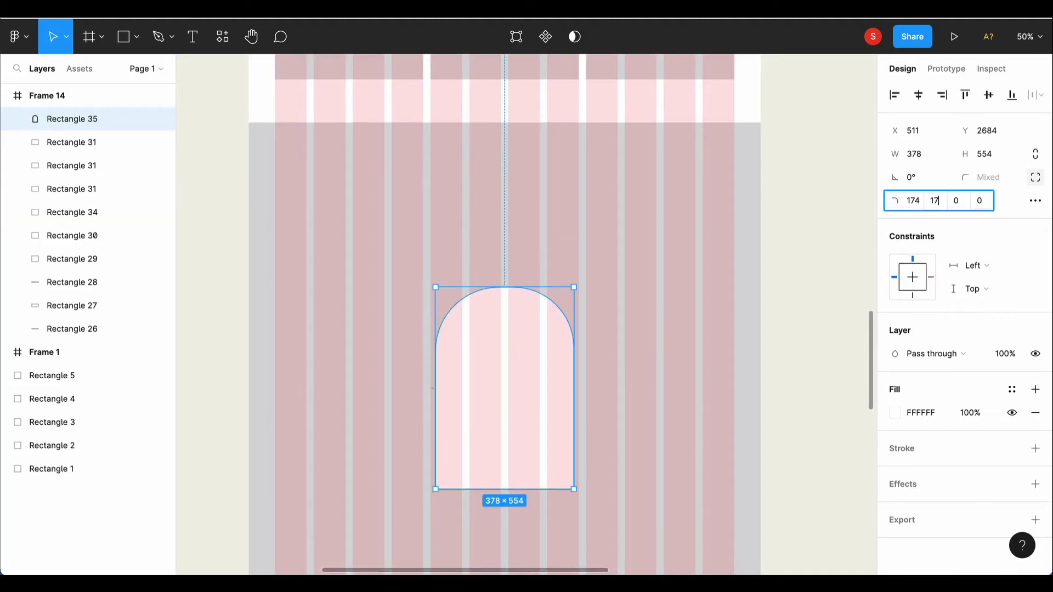
# - Round the arch's top-right corner to 174 and resize it to 403×564
pyautogui.write('4')
pyautogui.press('Return')
pyautogui.hscroll(-2, 543, 467)
pyautogui.write('403')
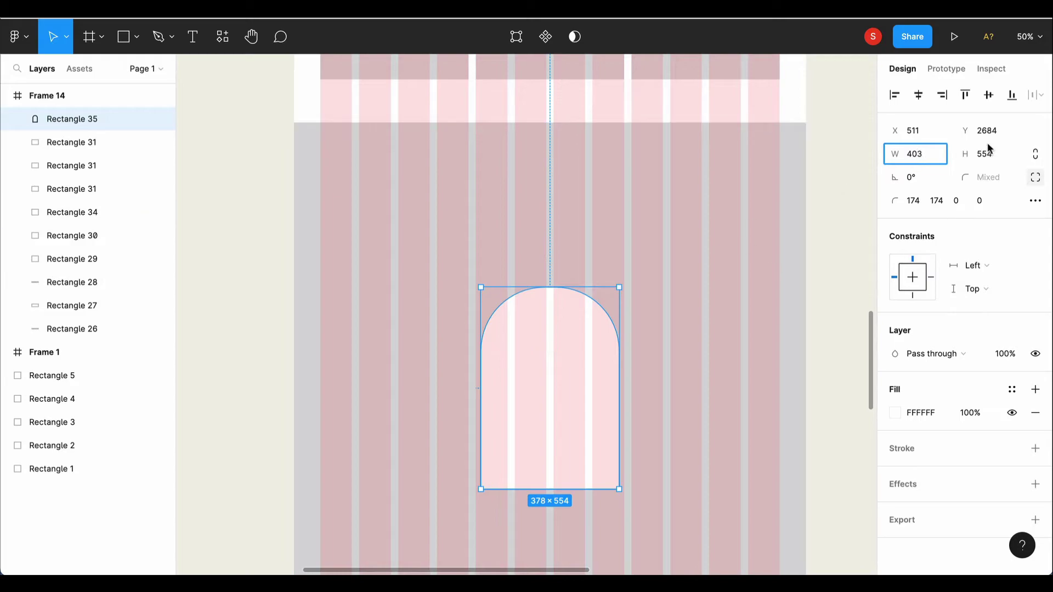
pyautogui.click(989, 149)
pyautogui.write('564')
pyautogui.press('Return')
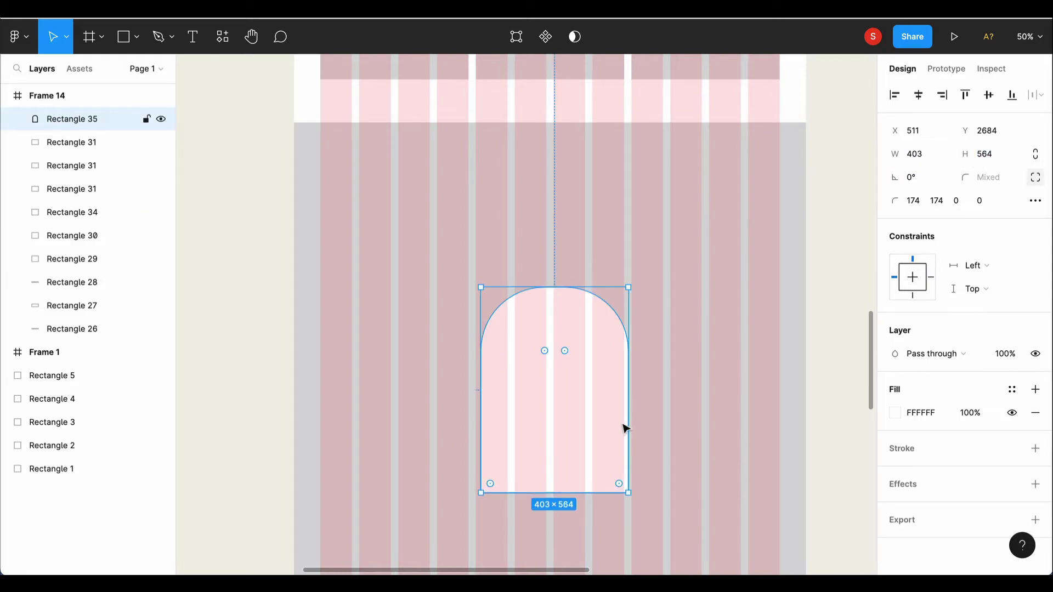
# - Duplicate the arch, move the copy left and give it width 333
pyautogui.hotkey('ctrl', 'd')
pyautogui.moveTo(555, 435); pyautogui.dragTo(394, 434)
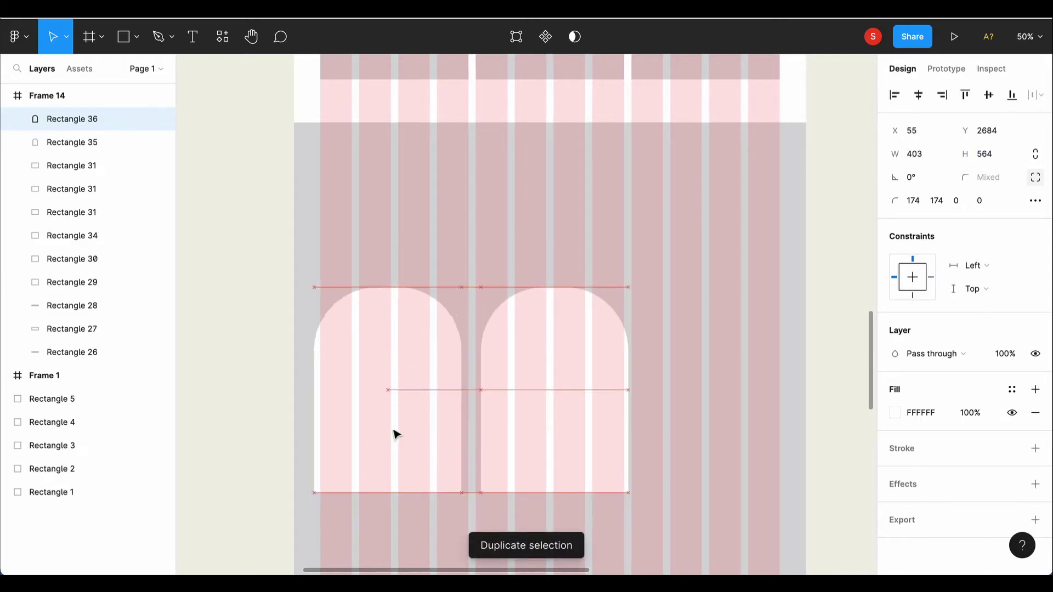
pyautogui.click(914, 154)
pyautogui.write('333')
pyautogui.press('Return')
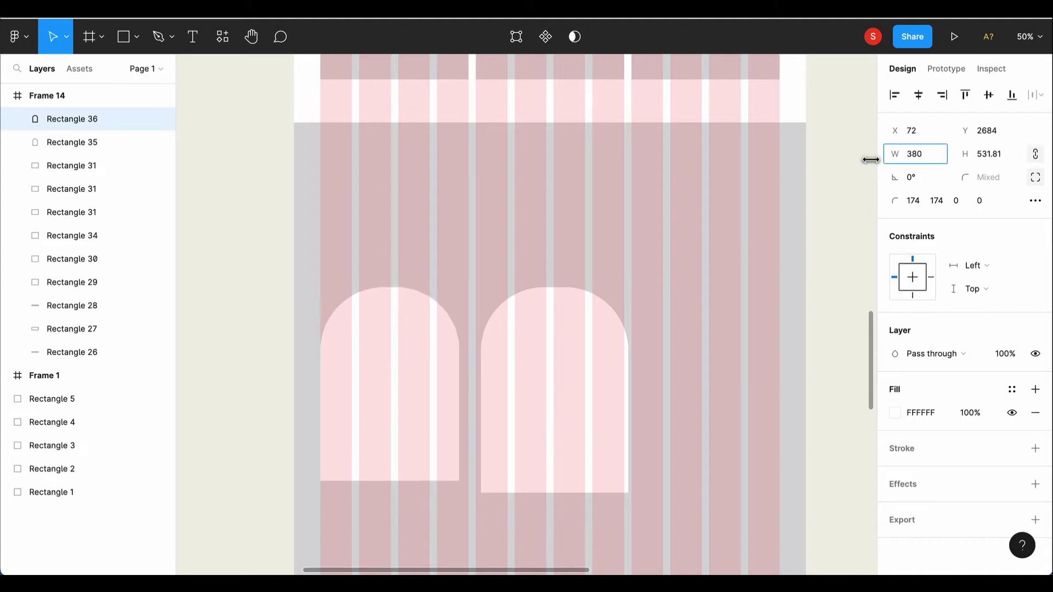
pyautogui.moveTo(384, 418)
pyautogui.mouseDown()
pyautogui.moveTo(426, 400)
pyautogui.moveTo(740, 395)
pyautogui.mouseUp()
# - Duplicate the arch twice more, placing one at the far left, and set the left arch to width 312
pyautogui.hotkey('ctrl', 'd')
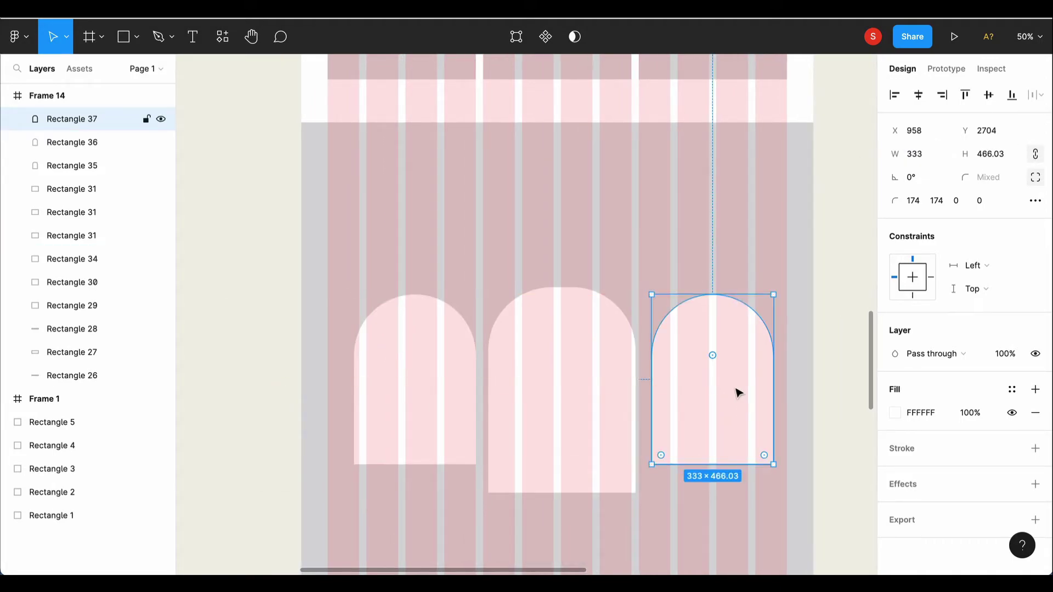
pyautogui.hotkey('ctrl', 'd')
pyautogui.moveTo(465, 517)
pyautogui.mouseDown()
pyautogui.moveTo(275, 384)
pyautogui.moveTo(287, 391)
pyautogui.mouseUp()
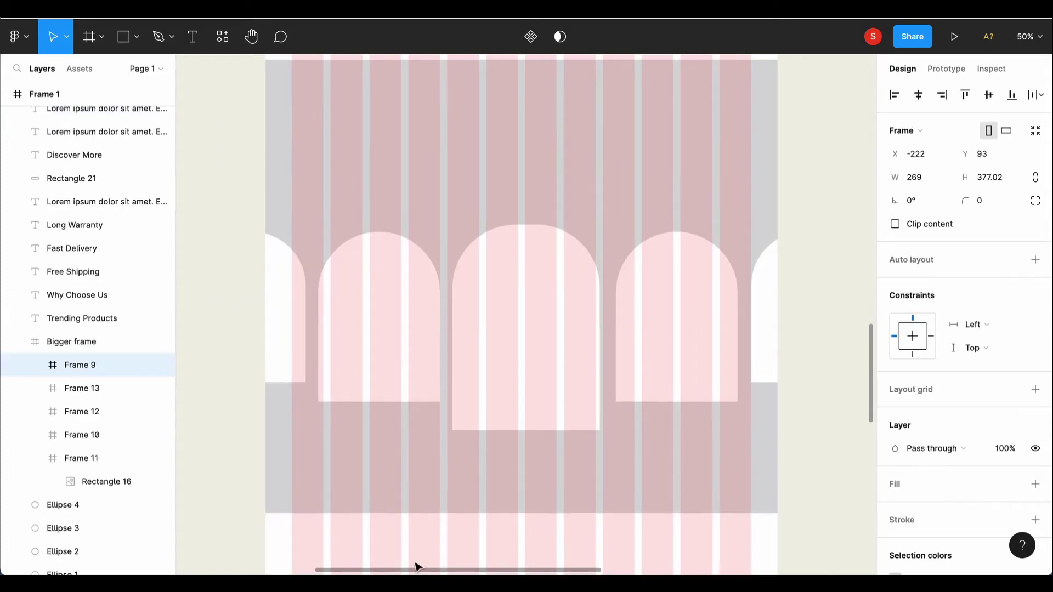
pyautogui.click(922, 156)
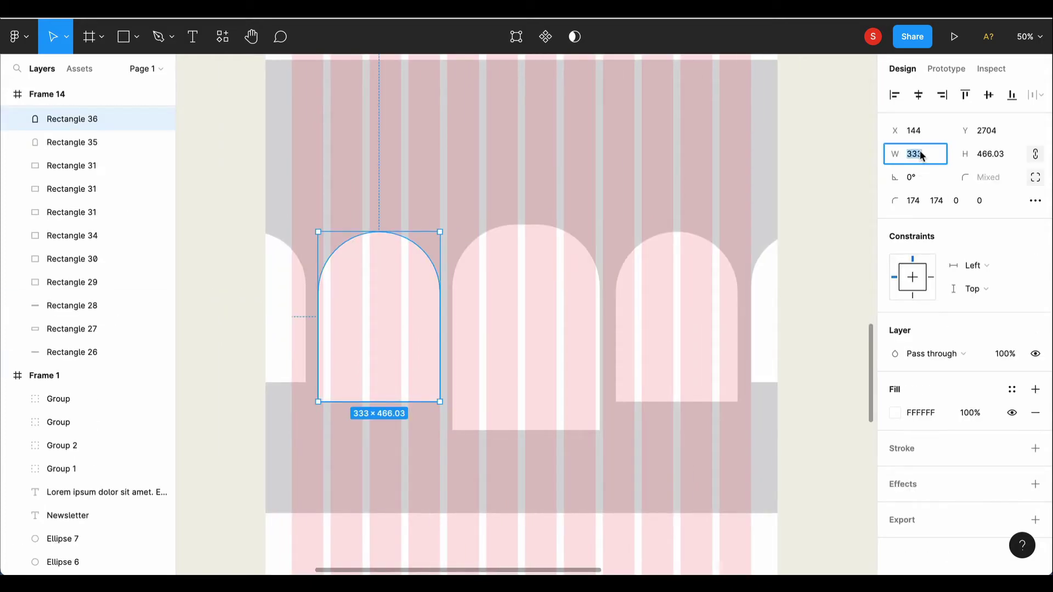
pyautogui.write('312')
pyautogui.click(993, 160)
pyautogui.write('467')
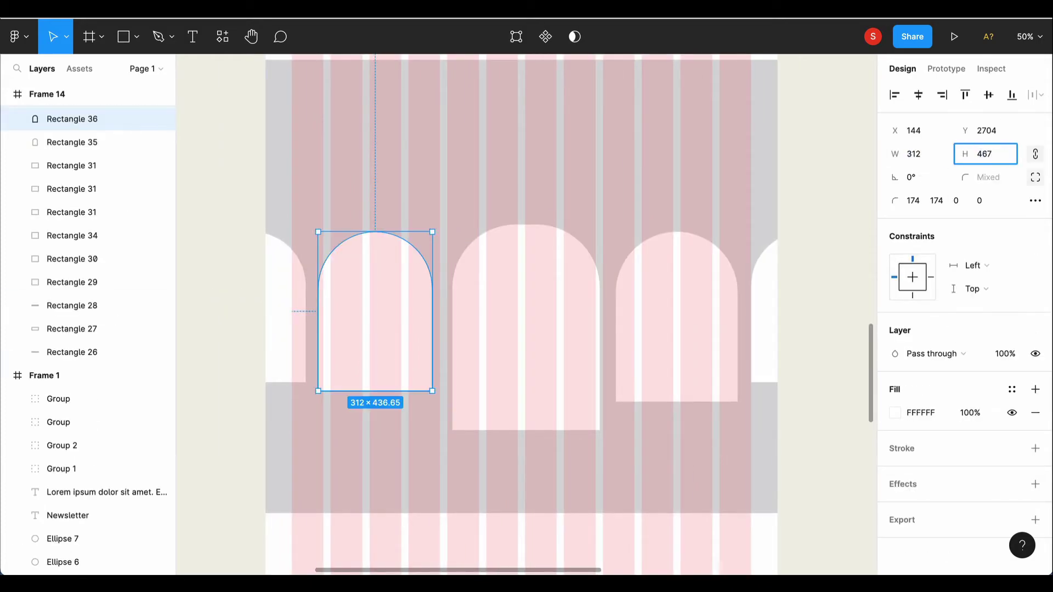
pyautogui.press('Return')
pyautogui.write('2')
pyautogui.press('Return')
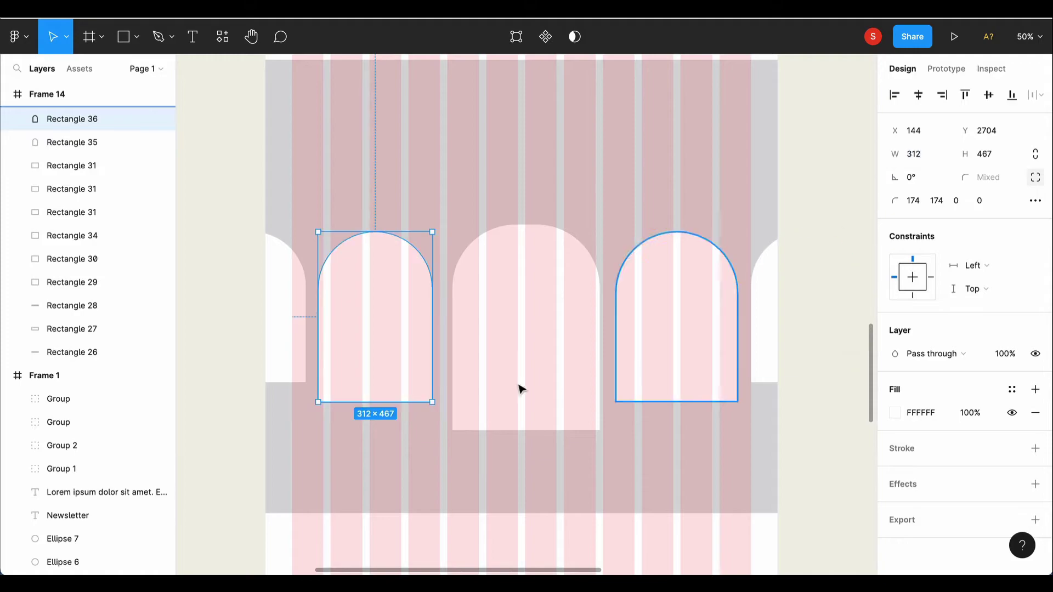
# - Resize the right inner arch to 312×467
pyautogui.click(735, 296)
pyautogui.hotkey('ctrl', 'd')
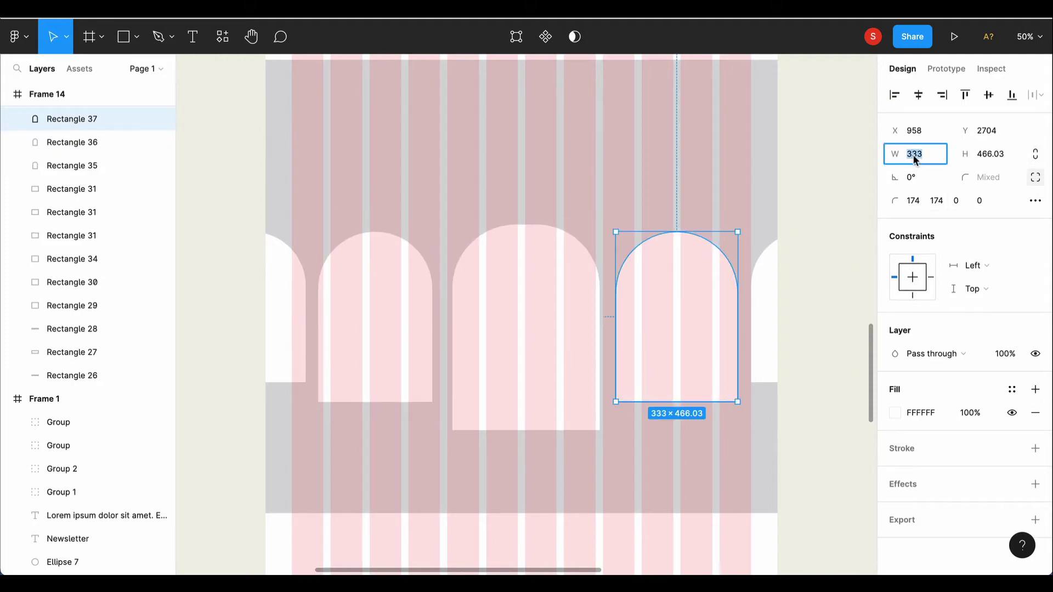
pyautogui.write('312')
pyautogui.click(993, 154)
pyautogui.write('467')
pyautogui.press('Return')
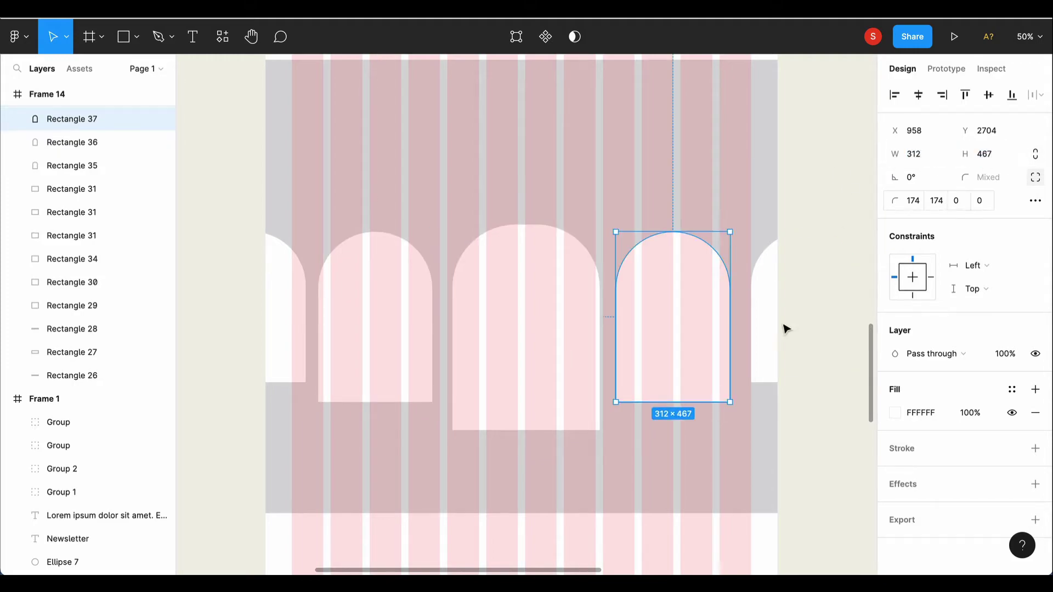
# - Set both outermost arches together to W 269 and H 377
pyautogui.click(768, 356)
pyautogui.keyDown('shift'); pyautogui.click(278, 348); pyautogui.keyUp('shift')
pyautogui.hscroll(-1, 548, 329)
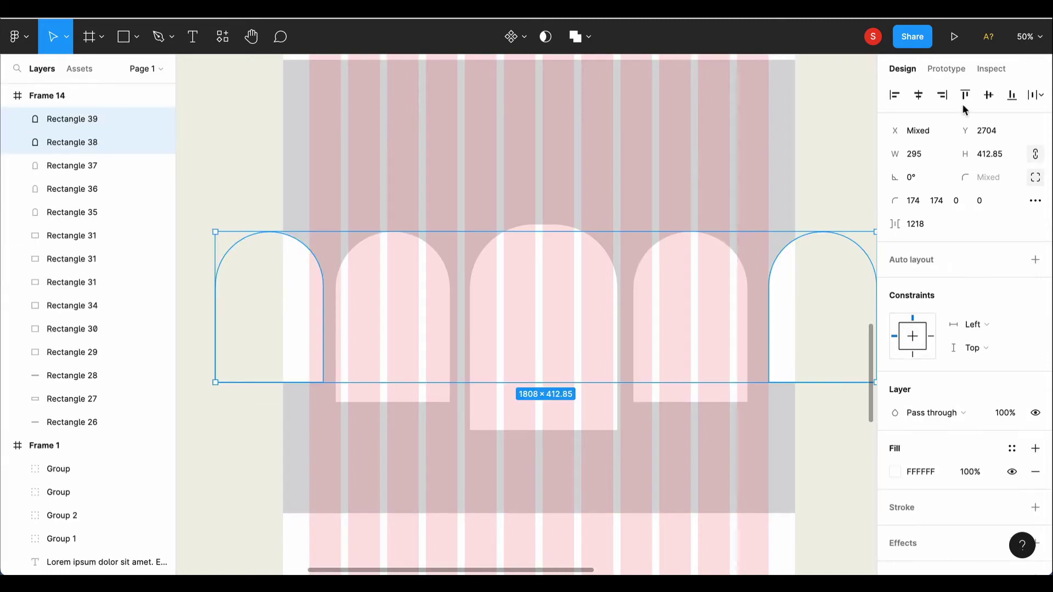
pyautogui.click(924, 158)
pyautogui.write('269')
pyautogui.click(995, 153)
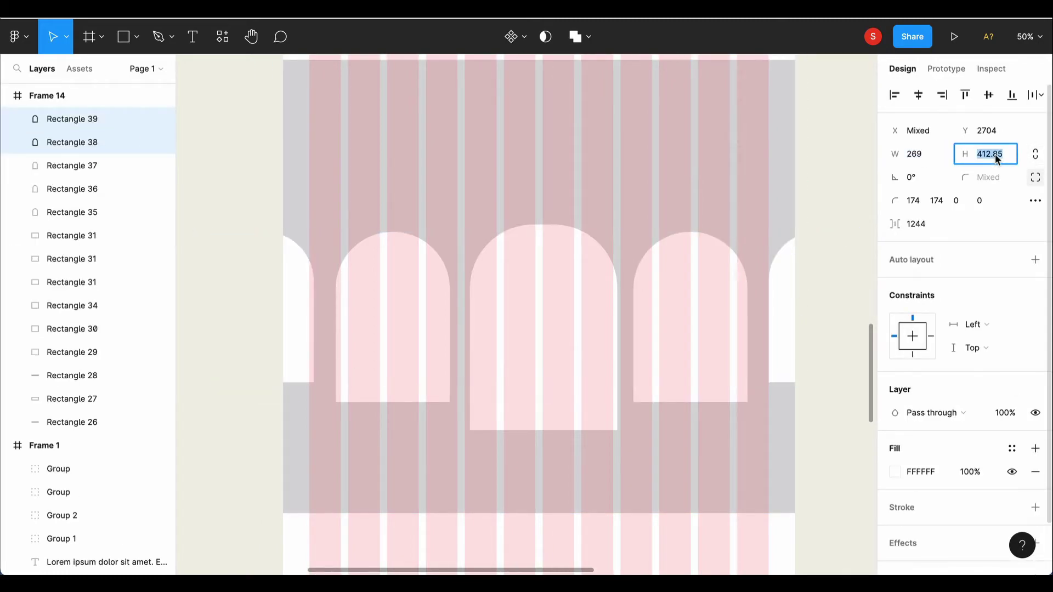
pyautogui.write('377')
pyautogui.press('Return')
# - Set a 60 gap between the tall middle arch and the two inner arches
pyautogui.click(812, 394)
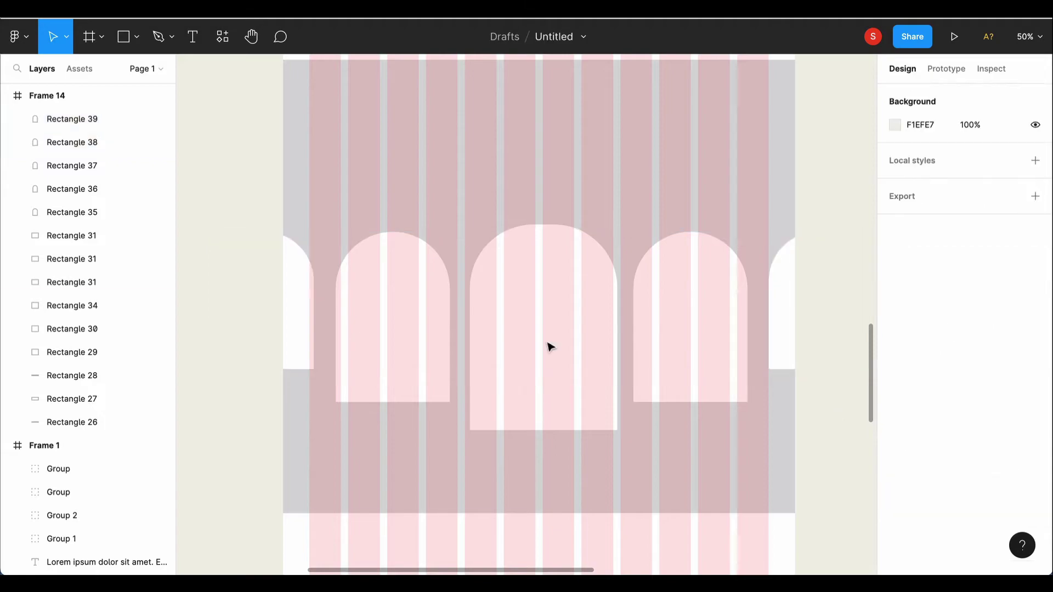
pyautogui.click(536, 324)
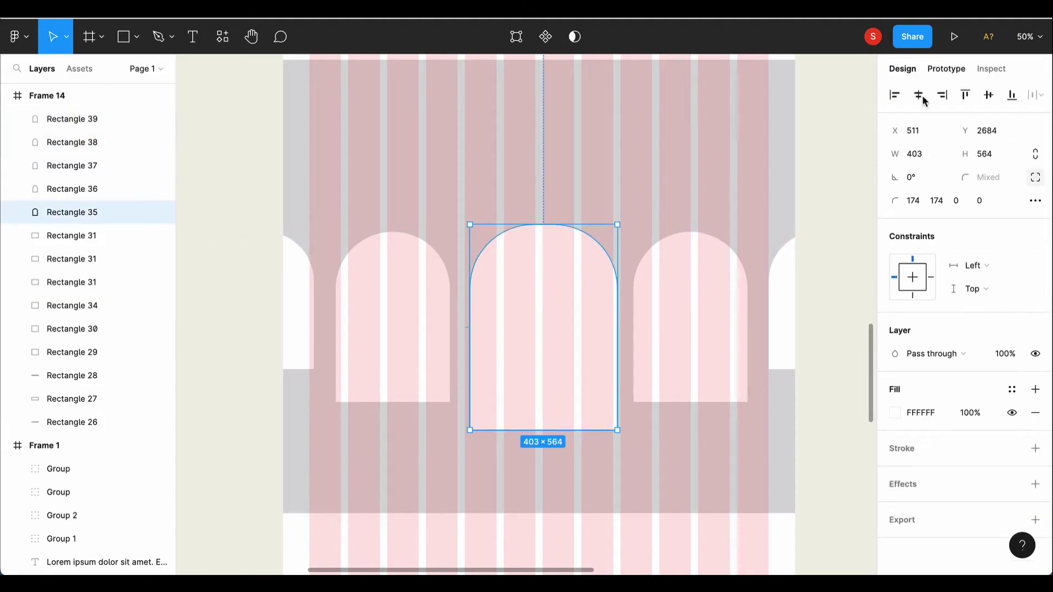
pyautogui.keyDown('shift'); pyautogui.click(390, 310); pyautogui.keyUp('shift')
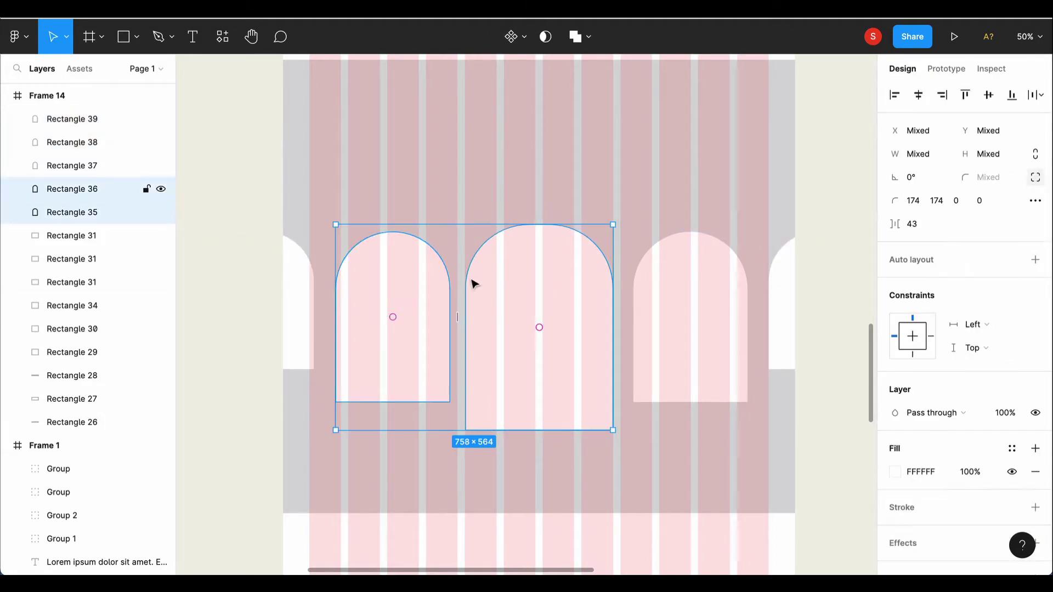
pyautogui.press('Return')
pyautogui.press('Escape')
pyautogui.click(426, 329)
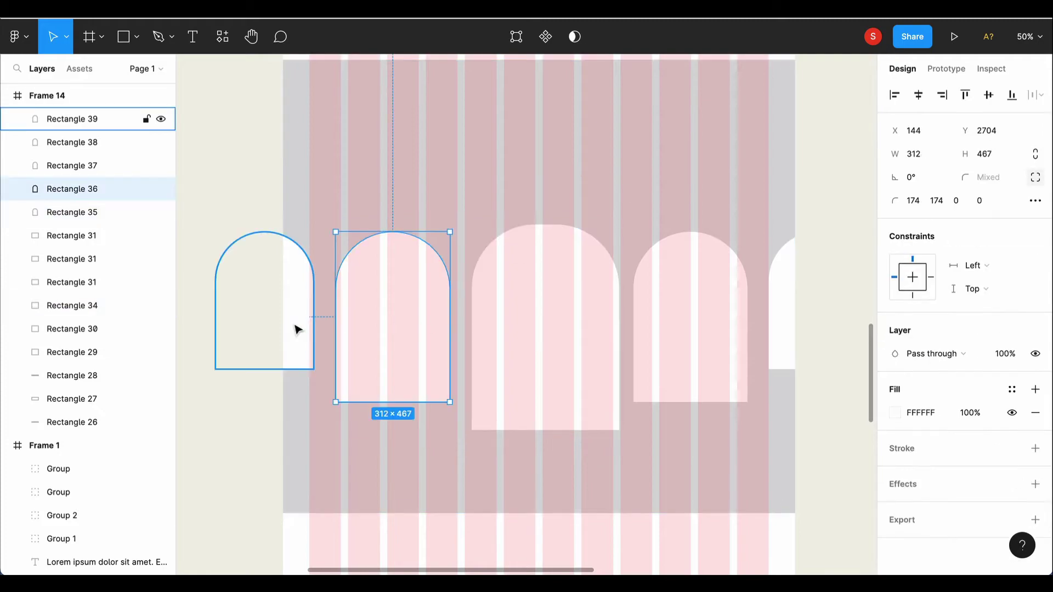
pyautogui.click(582, 367)
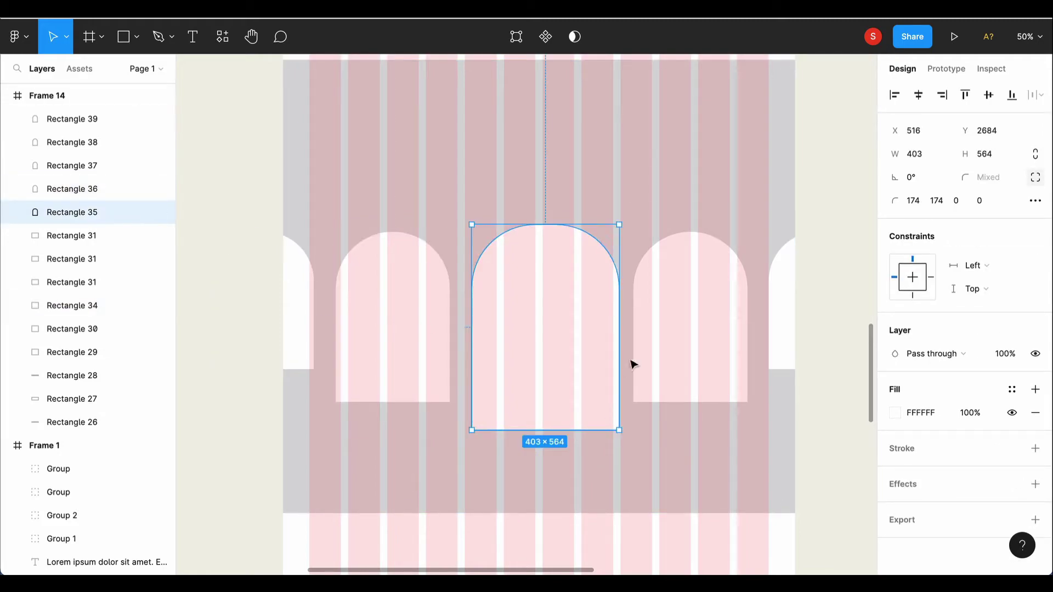
pyautogui.keyDown('shift'); pyautogui.click(690, 362); pyautogui.keyUp('shift')
pyautogui.write('60')
pyautogui.press('Return')
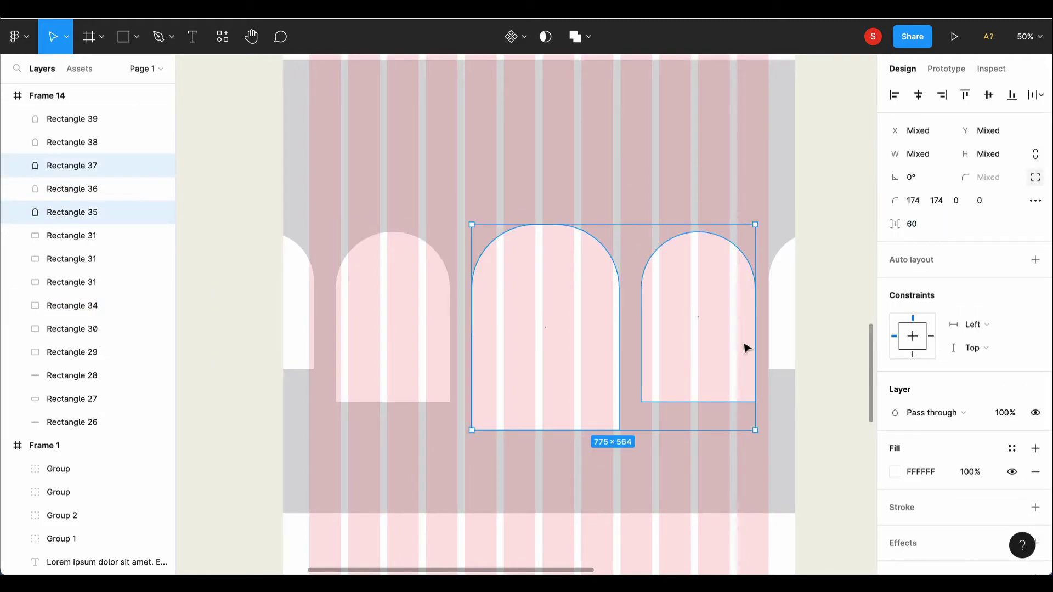
# - Apply a 60 gap between the right inner and right outermost arches
pyautogui.click(745, 348)
pyautogui.keyDown('shift'); pyautogui.click(785, 321); pyautogui.keyUp('shift')
pyautogui.write('6')
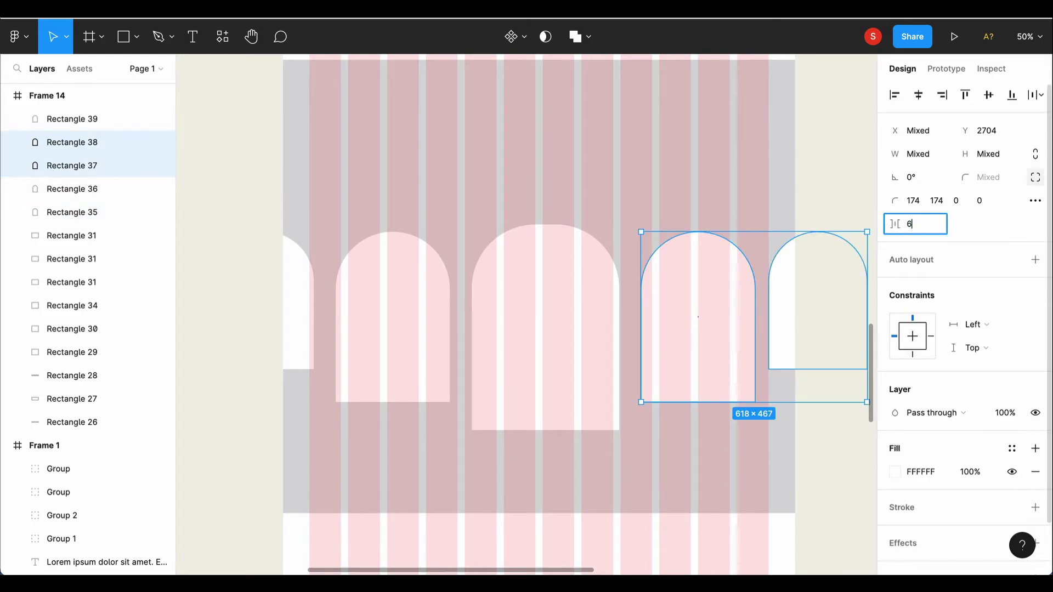
pyautogui.write('0')
pyautogui.press('Return')
# - Align all five arches on their vertical centres and raise the row within the grey band
pyautogui.click(820, 160)
pyautogui.click(792, 312)
pyautogui.keyDown('shift'); pyautogui.click(715, 333); pyautogui.keyUp('shift')
pyautogui.keyDown('shift'); pyautogui.click(521, 333); pyautogui.keyUp('shift')
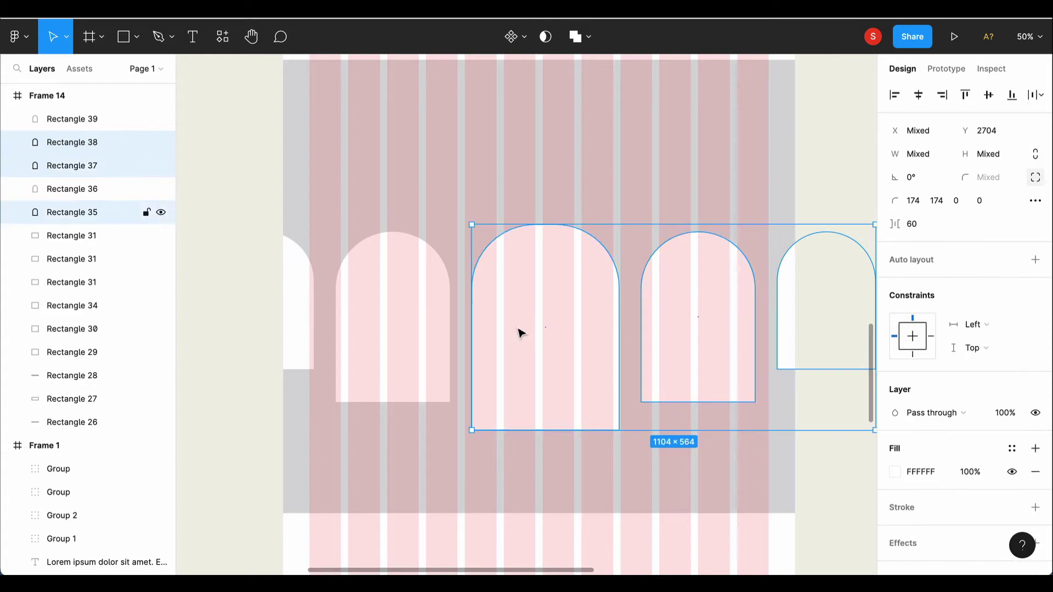
pyautogui.keyDown('shift'); pyautogui.click(393, 324); pyautogui.keyUp('shift')
pyautogui.keyDown('shift'); pyautogui.click(309, 316); pyautogui.keyUp('shift')
pyautogui.click(991, 98)
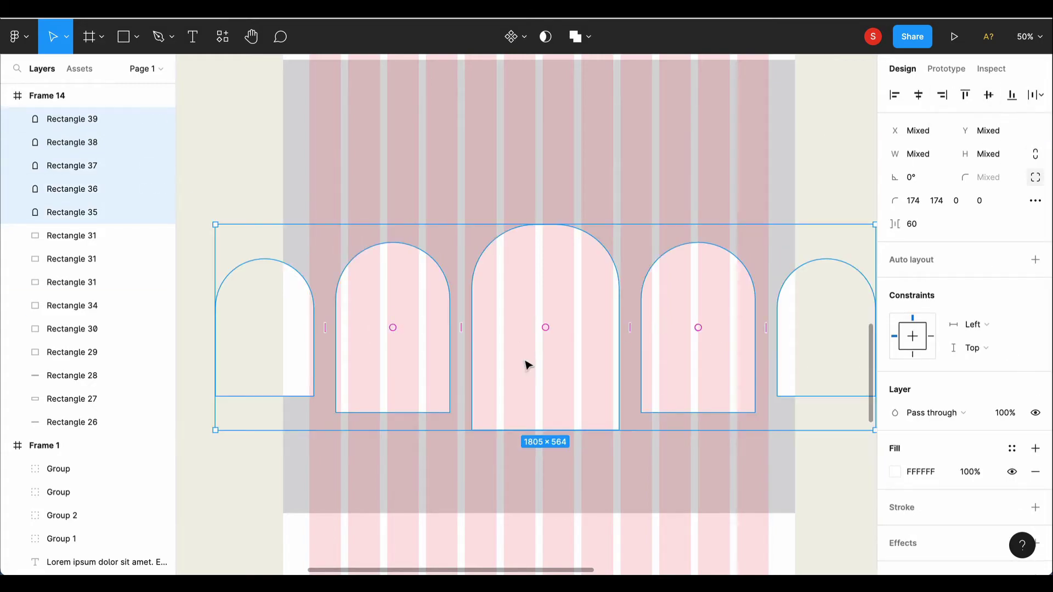
pyautogui.moveTo(525, 364)
pyautogui.mouseDown()
pyautogui.moveTo(543, 323)
pyautogui.moveTo(534, 323)
pyautogui.mouseUp()
pyautogui.click(71, 305)
# - Draw a white rectangle below the middle arch
pyautogui.click(123, 36)
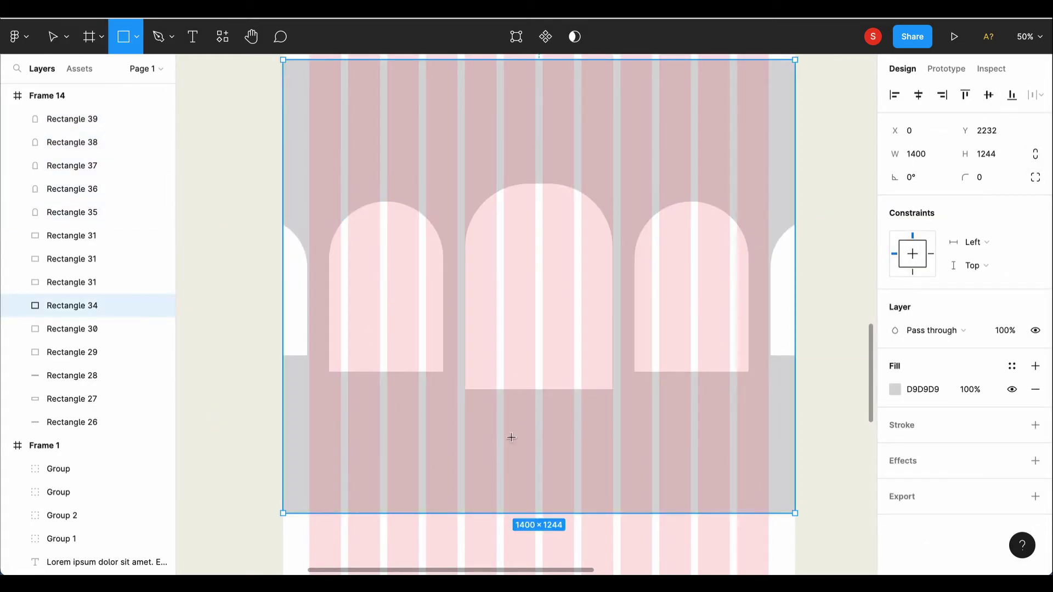
pyautogui.moveTo(476, 418); pyautogui.dragTo(634, 469)
pyautogui.moveTo(560, 475); pyautogui.dragTo(560, 476)
pyautogui.moveTo(634, 449); pyautogui.dragTo(620, 449)
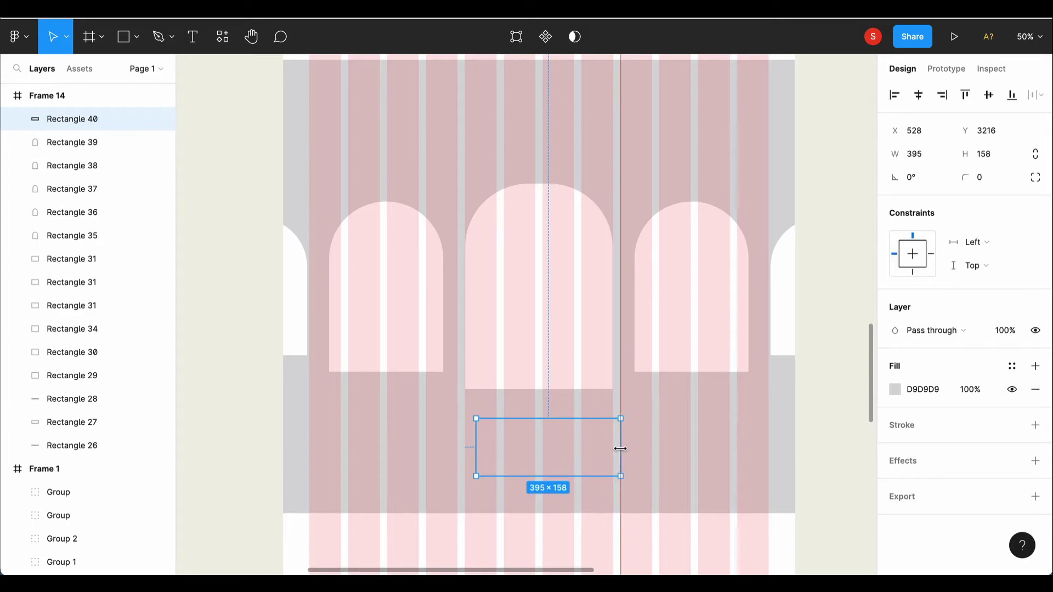
pyautogui.click(920, 97)
pyautogui.click(895, 389)
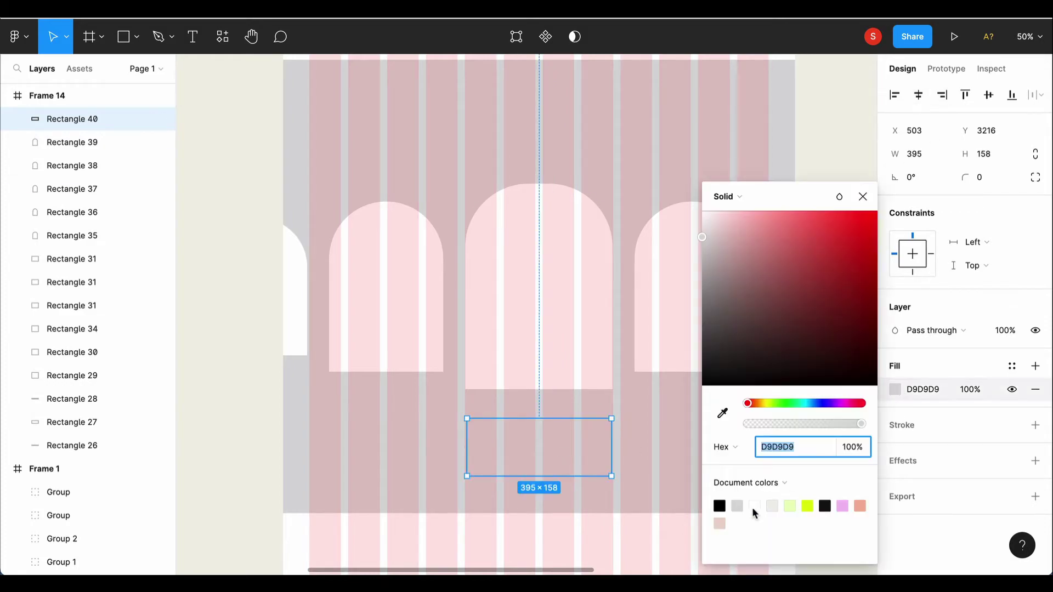
pyautogui.click(752, 504)
pyautogui.click(862, 196)
# - Size the rectangle 333×118 with corner radius 10 and centre it horizontally
pyautogui.scroll(-5, 592, 549)
pyautogui.click(910, 154)
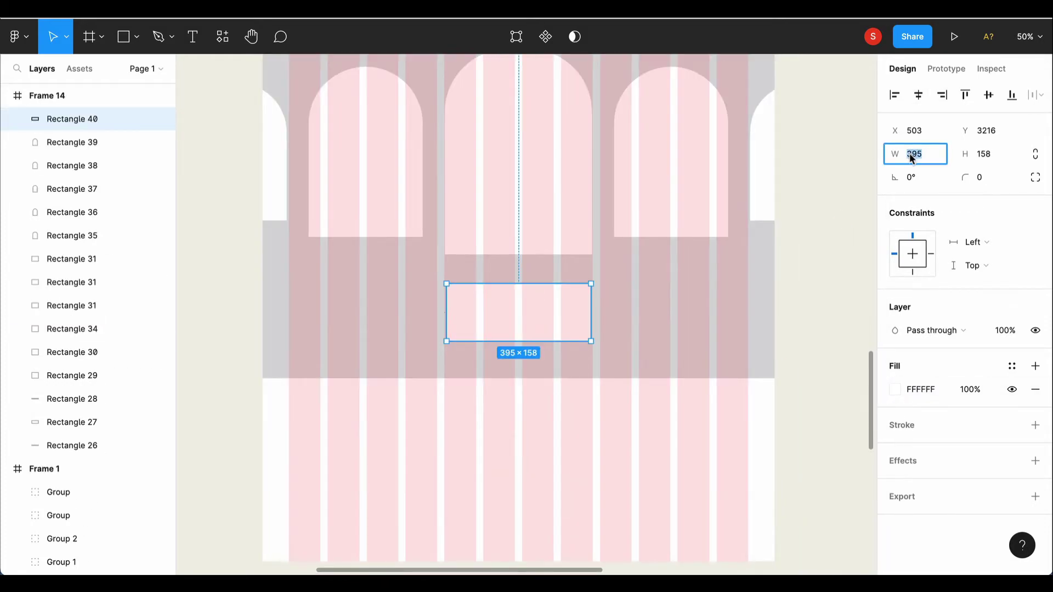
pyautogui.write('378')
pyautogui.click(1009, 153)
pyautogui.write('1')
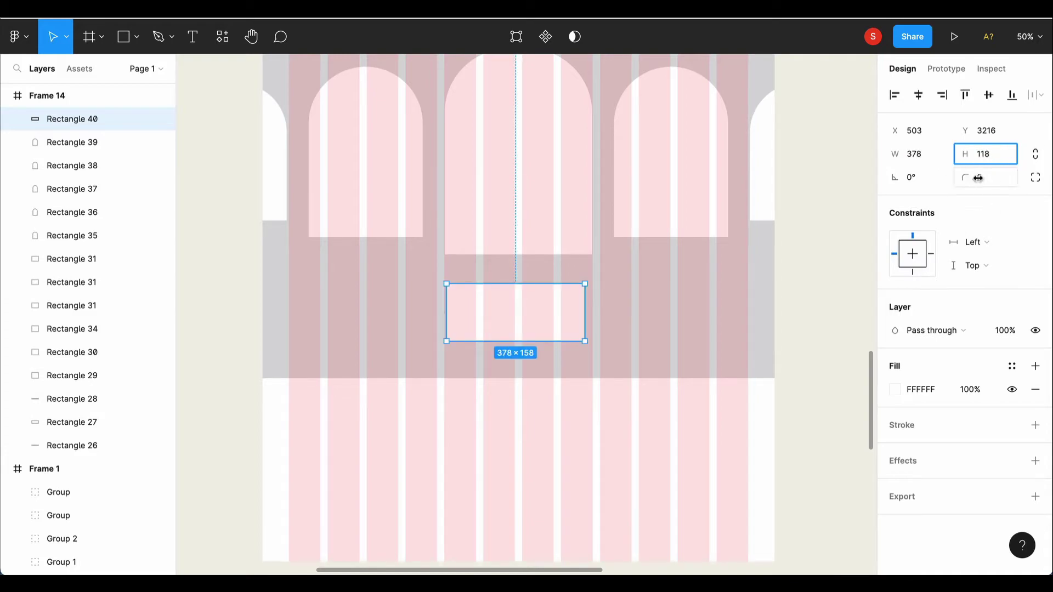
pyautogui.click(979, 179)
pyautogui.write('10')
pyautogui.press('Return')
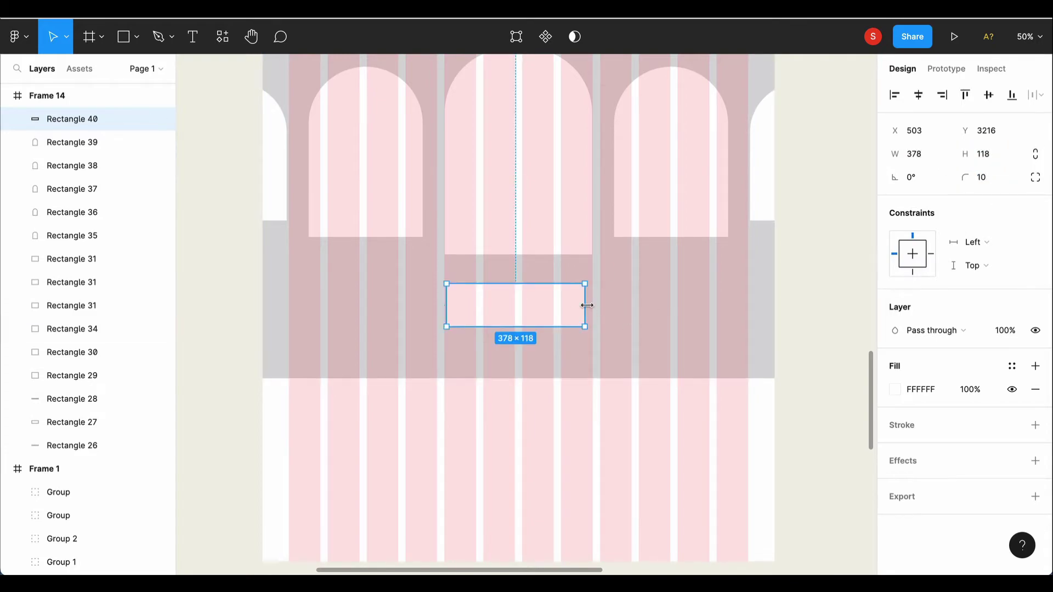
pyautogui.click(918, 96)
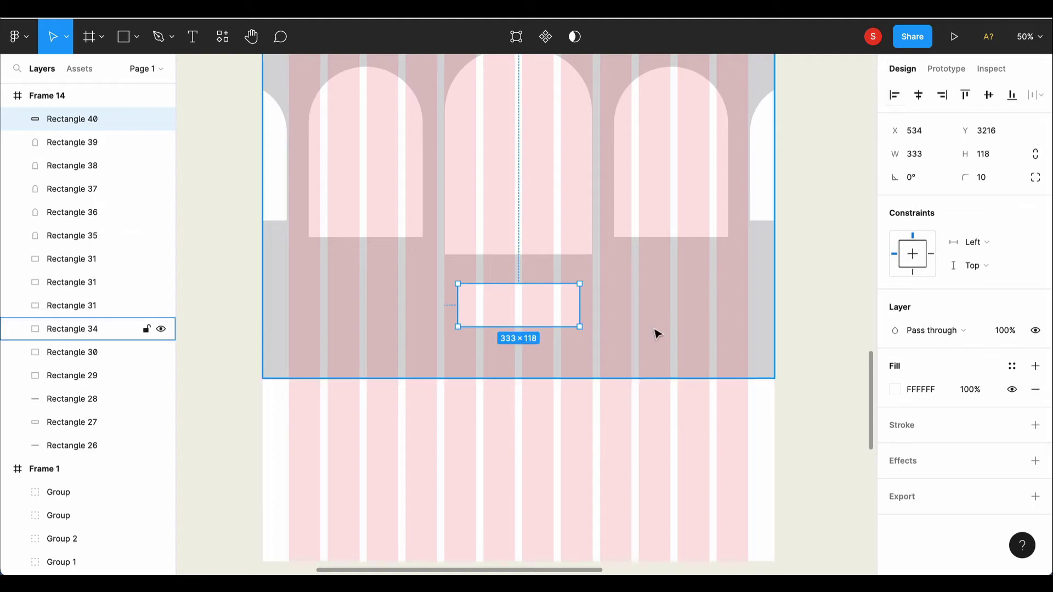
pyautogui.press('Escape')
pyautogui.scroll(3, 536, 431)
pyautogui.scroll(-3, 539, 427)
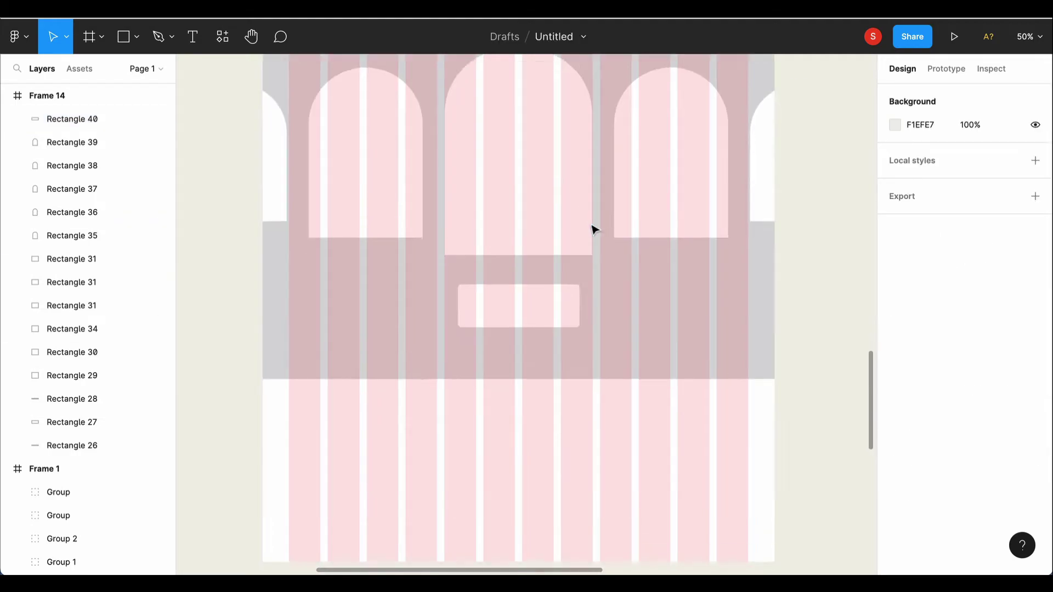
pyautogui.scroll(-5, 595, 229)
# - Lengthen the page frame and draw a tall rectangle on the right below the grey band
pyautogui.click(47, 96)
pyautogui.moveTo(492, 345); pyautogui.dragTo(510, 550)
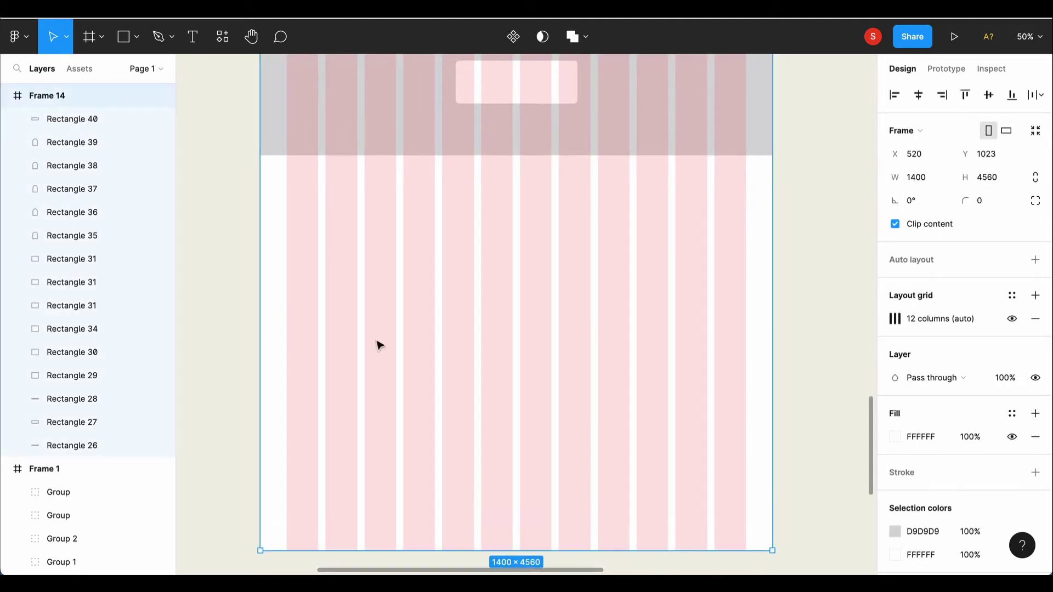
pyautogui.moveTo(531, 220); pyautogui.dragTo(737, 360)
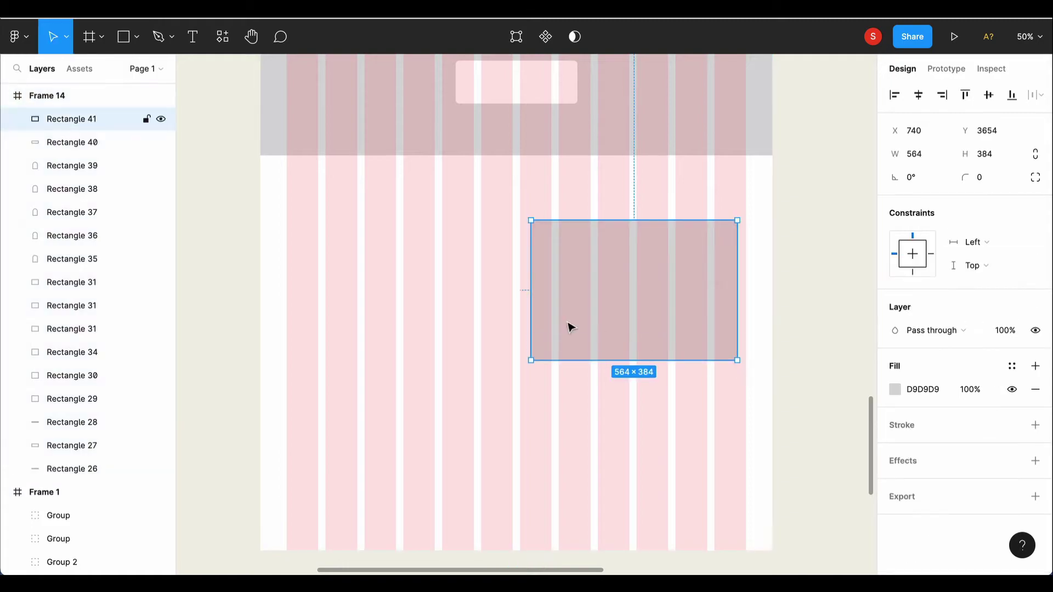
pyautogui.moveTo(537, 297); pyautogui.dragTo(568, 298)
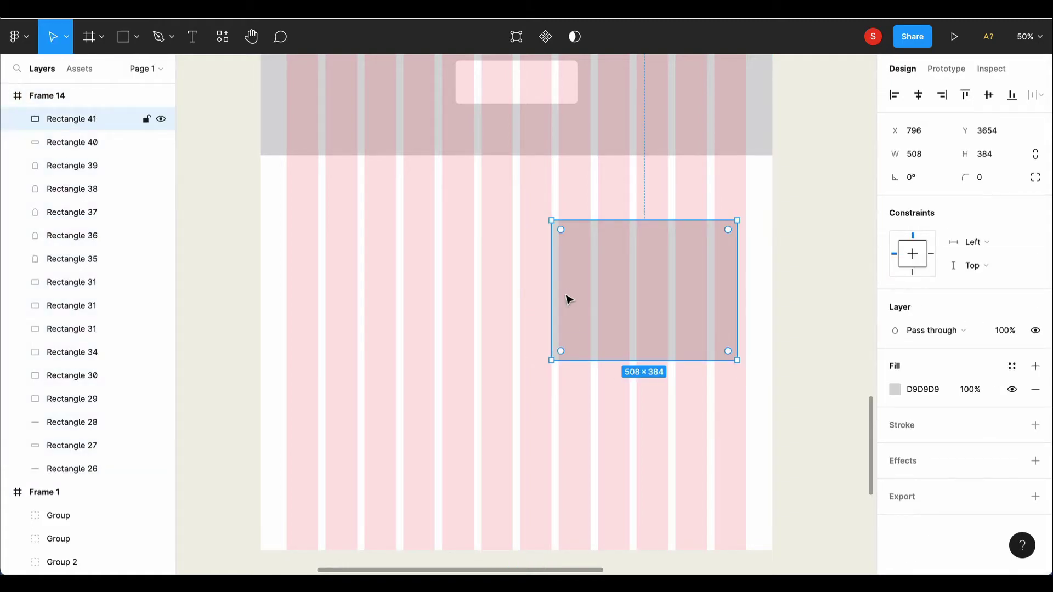
pyautogui.moveTo(569, 299); pyautogui.dragTo(684, 301)
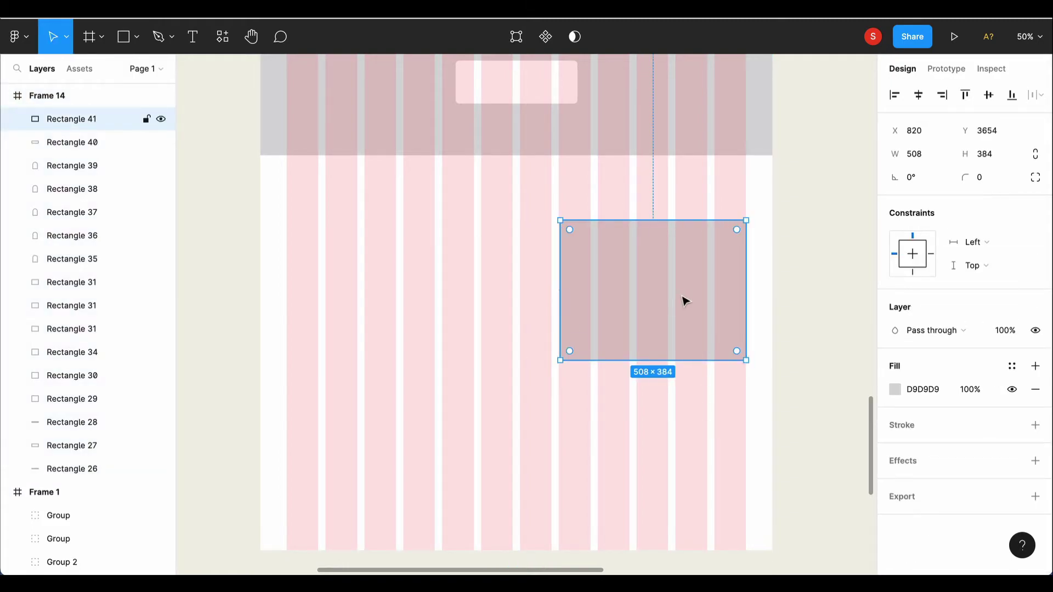
pyautogui.moveTo(643, 361); pyautogui.dragTo(647, 414)
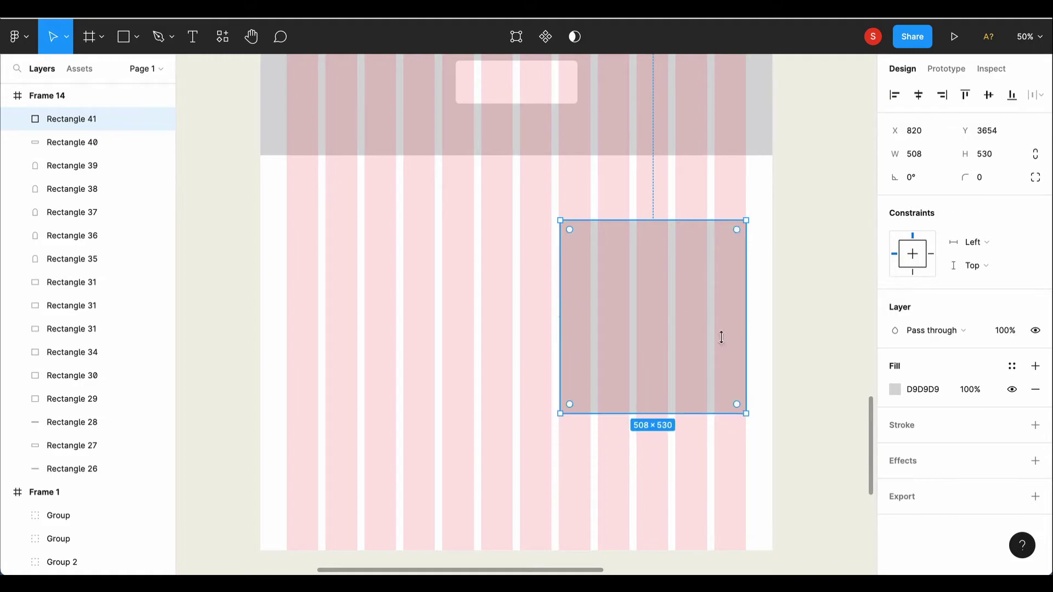
# - Give the block independent corners with 150 radius on the top corners
pyautogui.click(1036, 177)
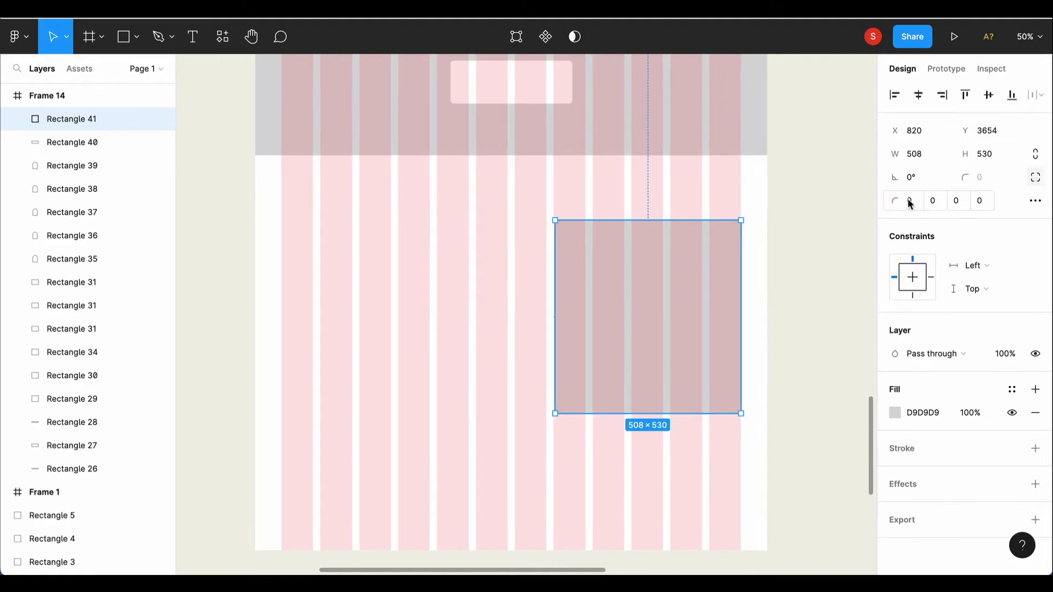
pyautogui.write('0')
pyautogui.click(932, 200)
pyautogui.write('15')
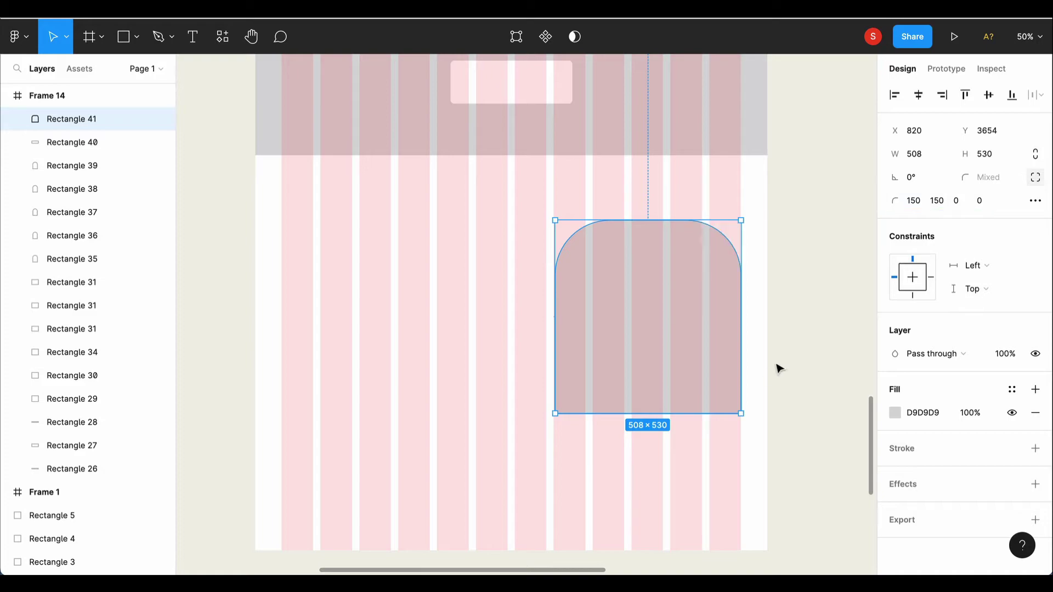
pyautogui.moveTo(740, 355); pyautogui.dragTo(686, 348)
pyautogui.moveTo(630, 413); pyautogui.dragTo(630, 432)
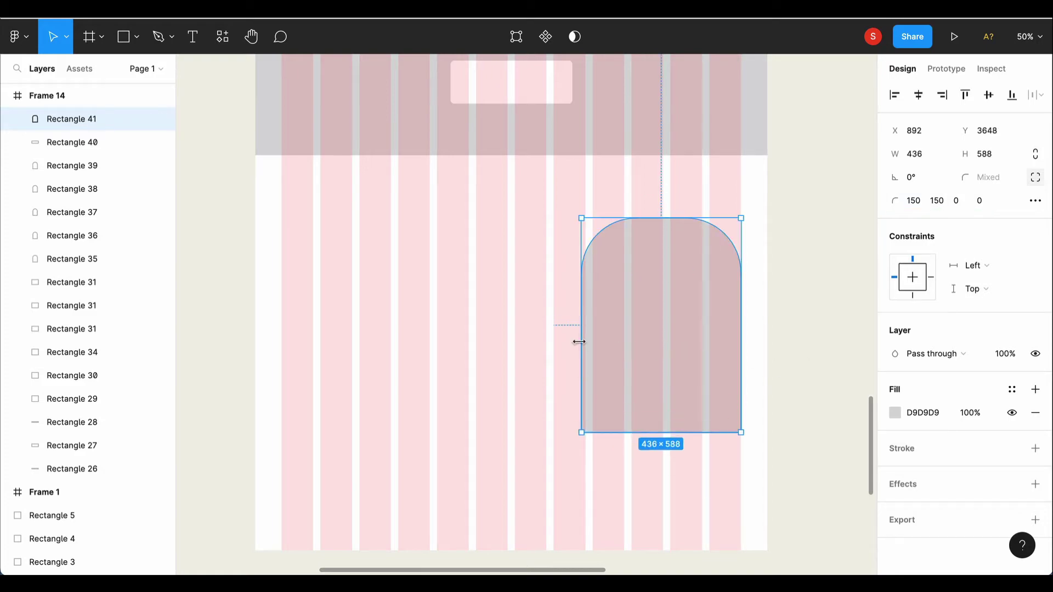
pyautogui.moveTo(579, 342)
pyautogui.mouseDown()
pyautogui.moveTo(618, 333)
pyautogui.moveTo(601, 338)
pyautogui.moveTo(607, 321)
pyautogui.mouseUp()
# - Widen the block to 517×588 and align it with the grid's right edge
pyautogui.click(522, 555)
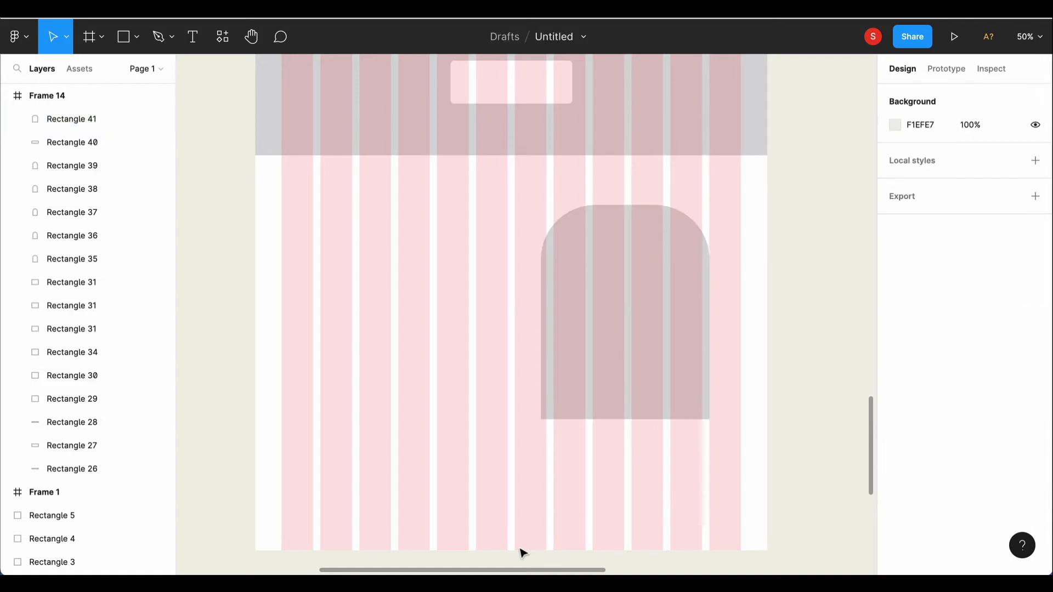
pyautogui.click(602, 301)
pyautogui.moveTo(708, 296); pyautogui.dragTo(729, 294)
pyautogui.moveTo(680, 318); pyautogui.dragTo(693, 327)
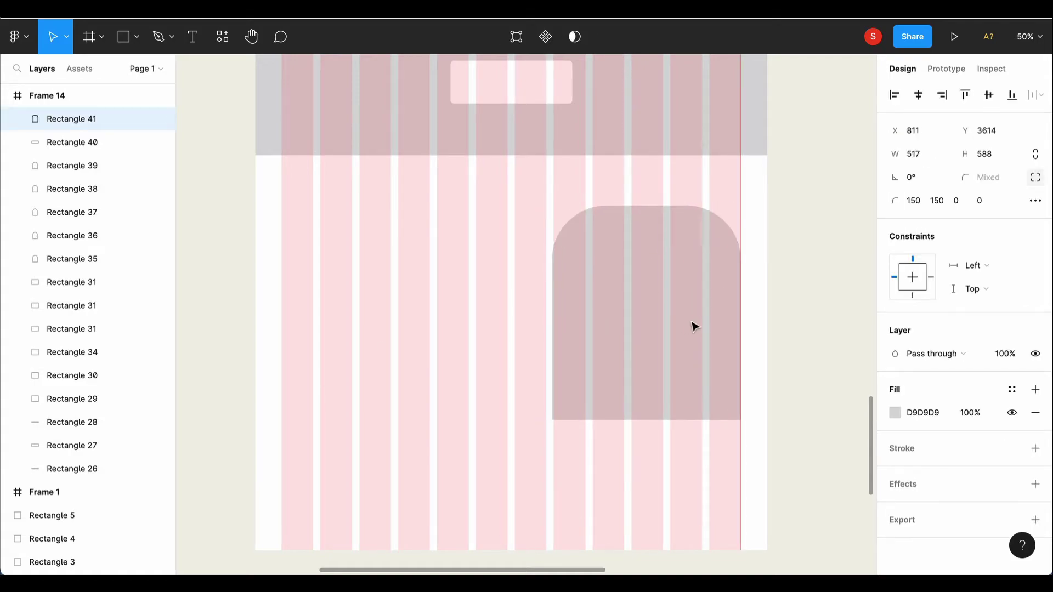
pyautogui.press('Escape')
pyautogui.scroll(-3, 502, 269)
pyautogui.moveTo(503, 404); pyautogui.dragTo(505, 493)
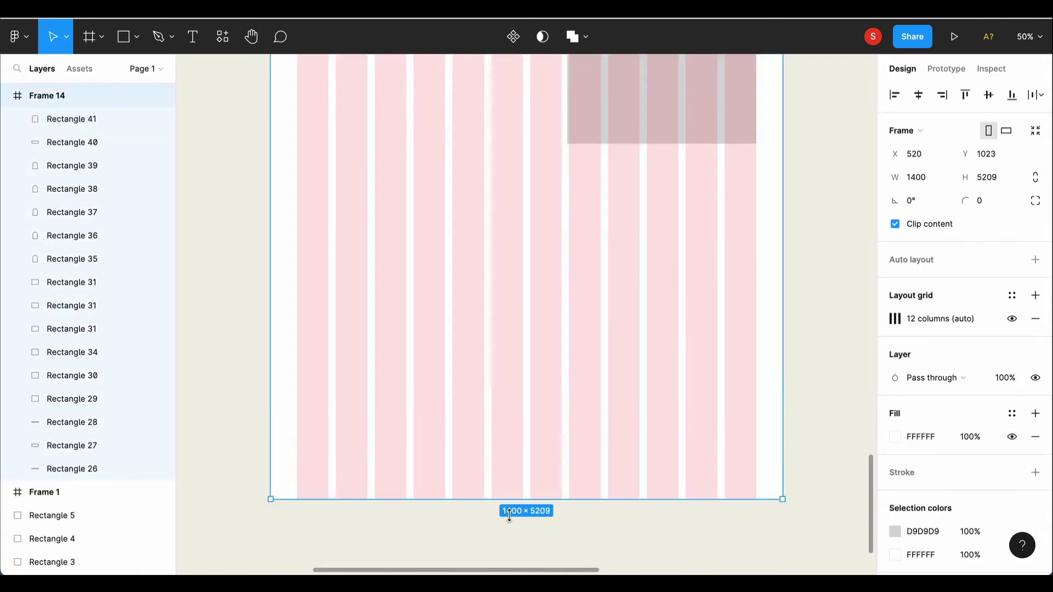
# - Draw a 1400-wide grey band across the bottom of the page frame
pyautogui.click(124, 36)
pyautogui.moveTo(271, 302); pyautogui.dragTo(784, 493)
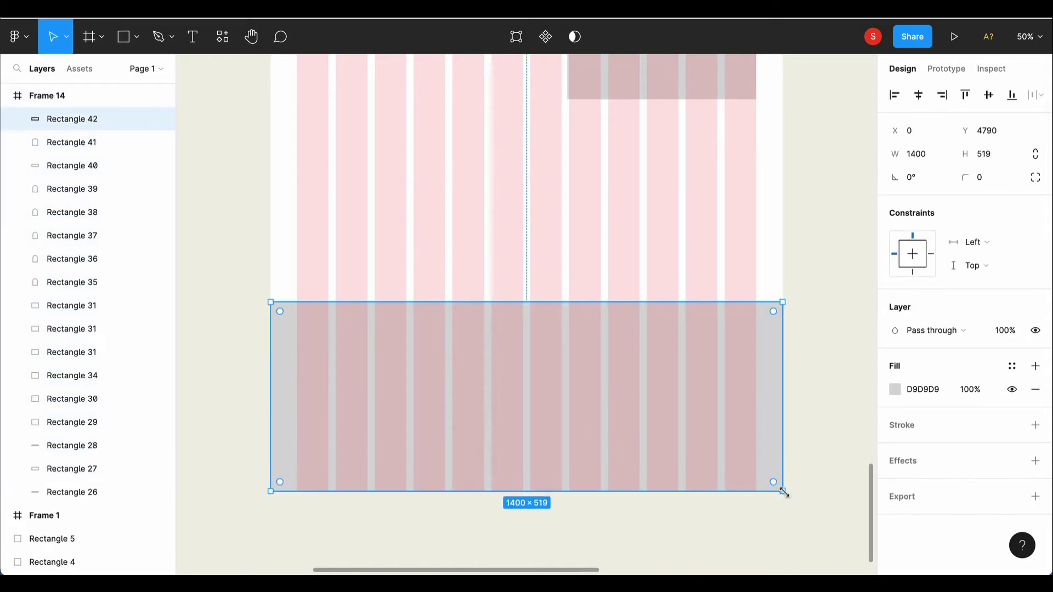
pyautogui.moveTo(641, 301); pyautogui.dragTo(623, 341)
# - Add a long white input bar inside the bottom band
pyautogui.press('r')
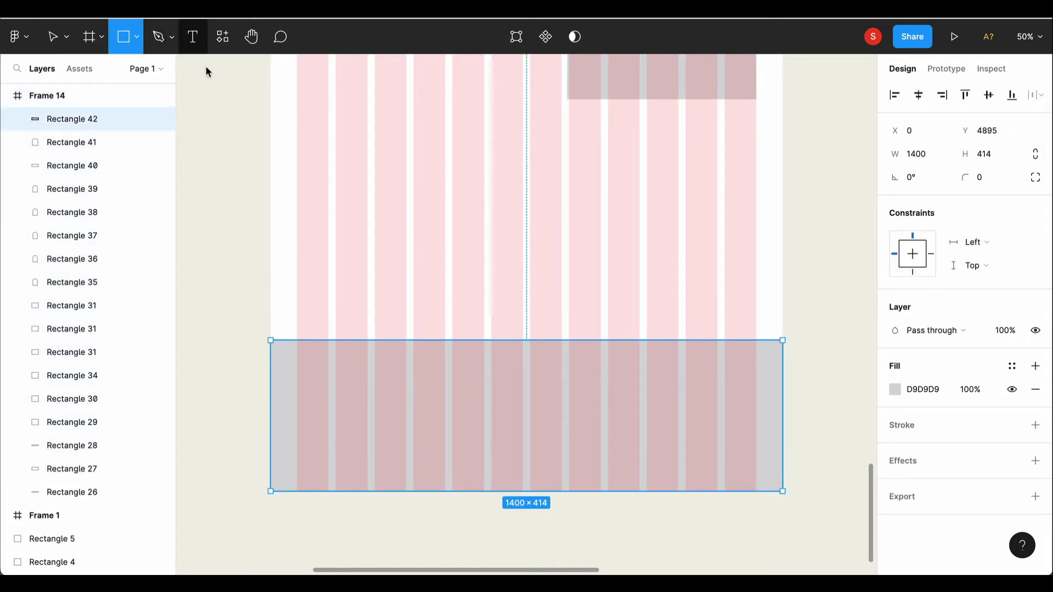
pyautogui.moveTo(426, 429); pyautogui.dragTo(713, 464)
pyautogui.moveTo(573, 430); pyautogui.dragTo(533, 409)
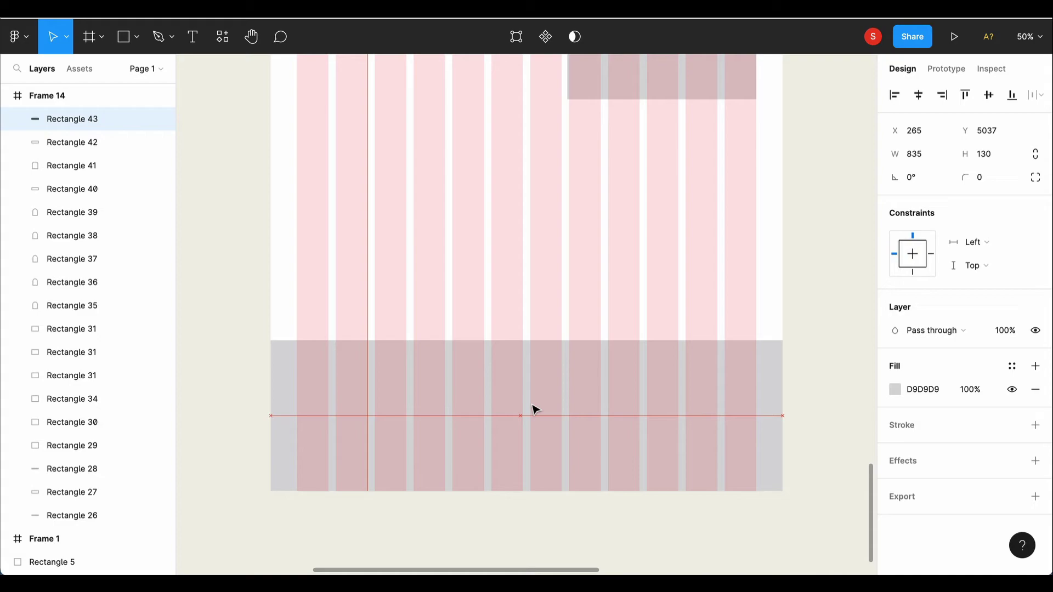
pyautogui.click(894, 390)
pyautogui.click(863, 197)
pyautogui.moveTo(661, 392)
pyautogui.mouseDown()
pyautogui.moveTo(541, 411)
pyautogui.moveTo(662, 440)
pyautogui.mouseUp()
# - Add a small white box beside the input bar
pyautogui.click(129, 41)
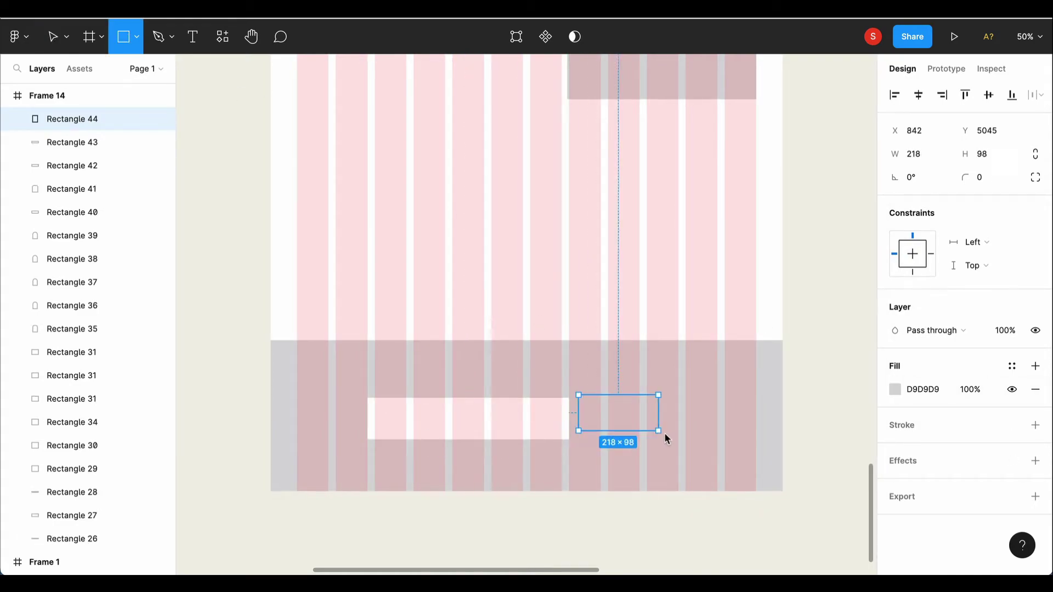
pyautogui.click(717, 437)
pyautogui.click(630, 421)
pyautogui.click(895, 389)
pyautogui.click(754, 506)
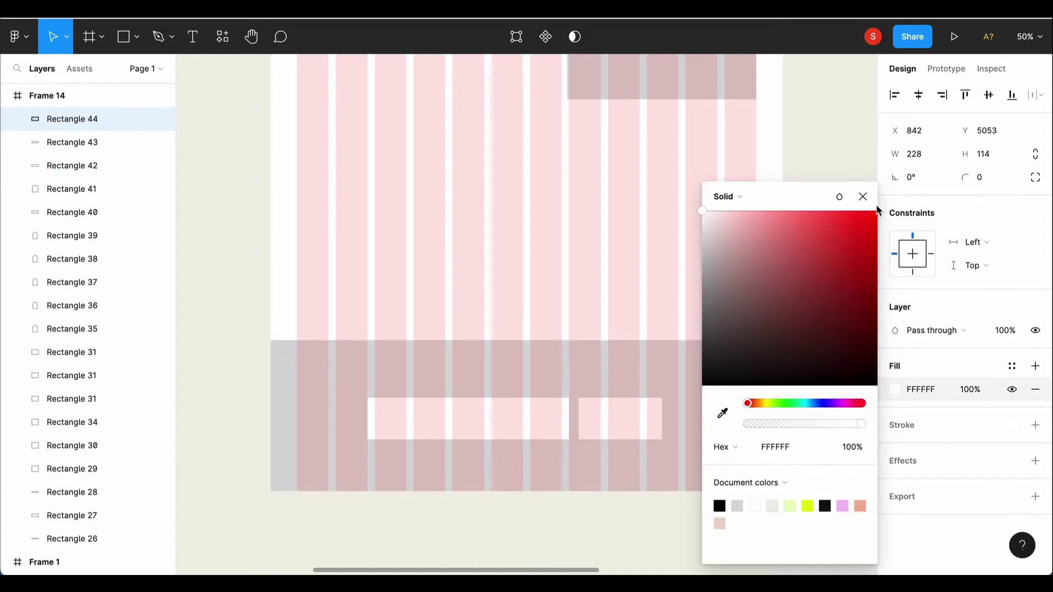
pyautogui.press('Escape')
pyautogui.scroll(5, 693, 380)
pyautogui.scroll(5, 641, 400)
# - Fill the top strip with beige-pink EDD6CA
pyautogui.scroll(3, 642, 392)
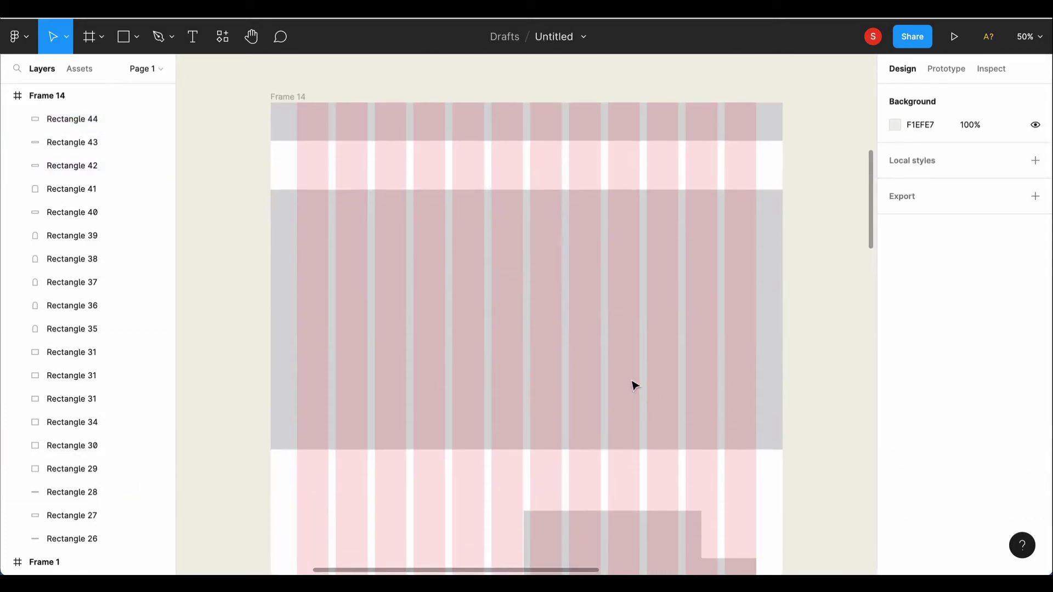
pyautogui.click(630, 121)
pyautogui.click(894, 390)
pyautogui.click(863, 196)
# - Add a Free Shipping text label on the top strip in Crimson Pro Medium
pyautogui.press('Escape')
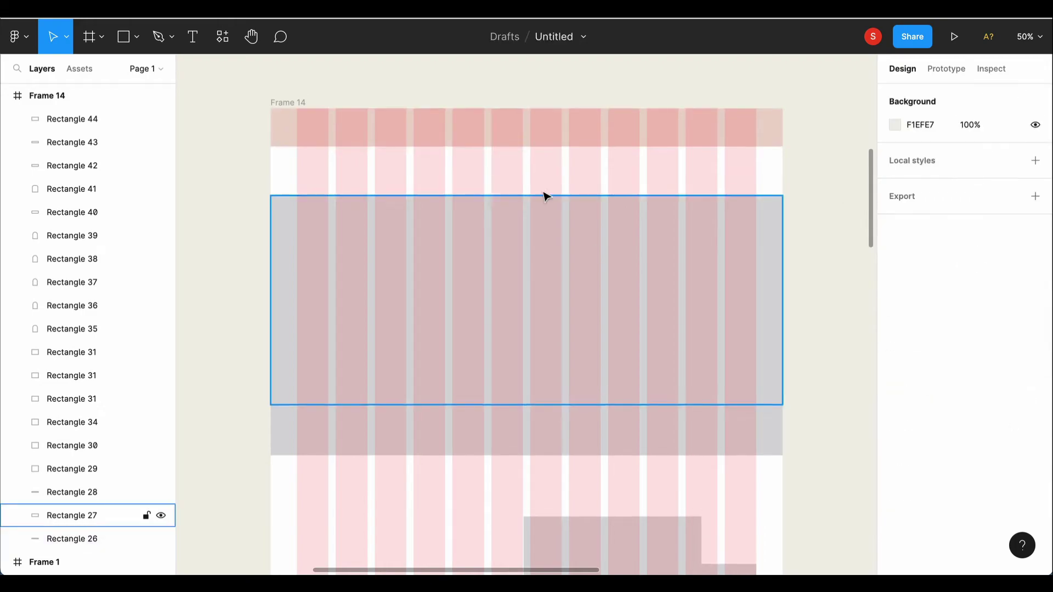
pyautogui.click(192, 36)
pyautogui.click(319, 122)
pyautogui.click(921, 390)
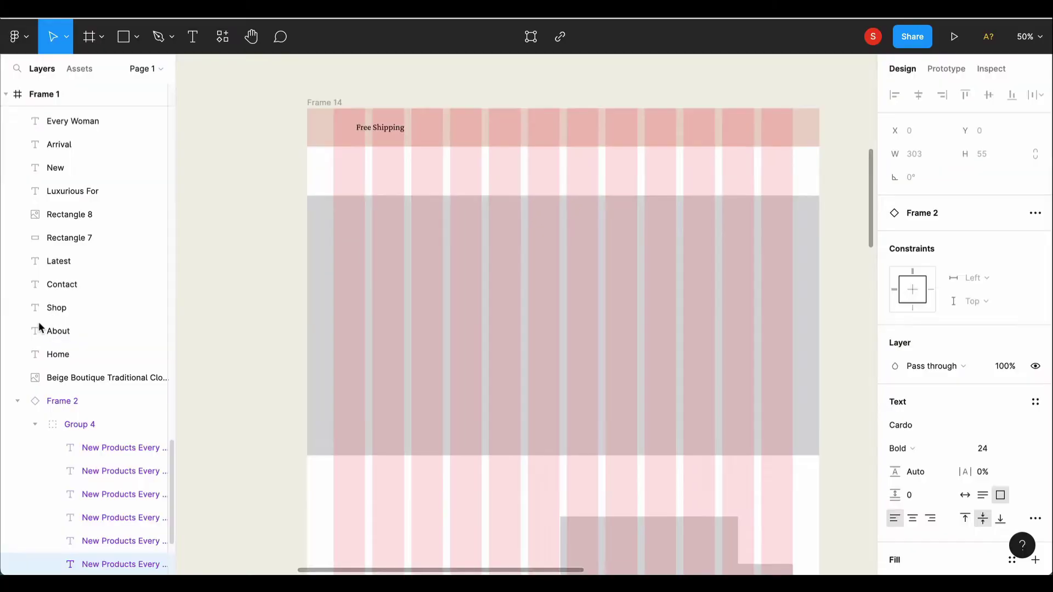
pyautogui.press('Escape')
pyautogui.click(908, 412)
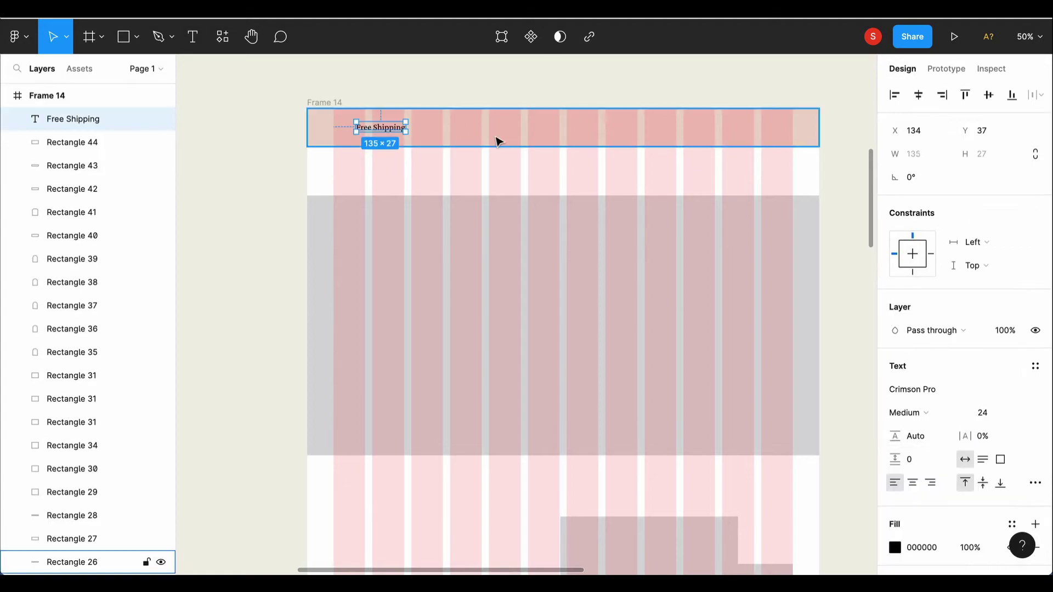
pyautogui.click(378, 136)
# - Duplicate the label into several copies spaced along the strip
pyautogui.hotkey('ctrl', 'd')
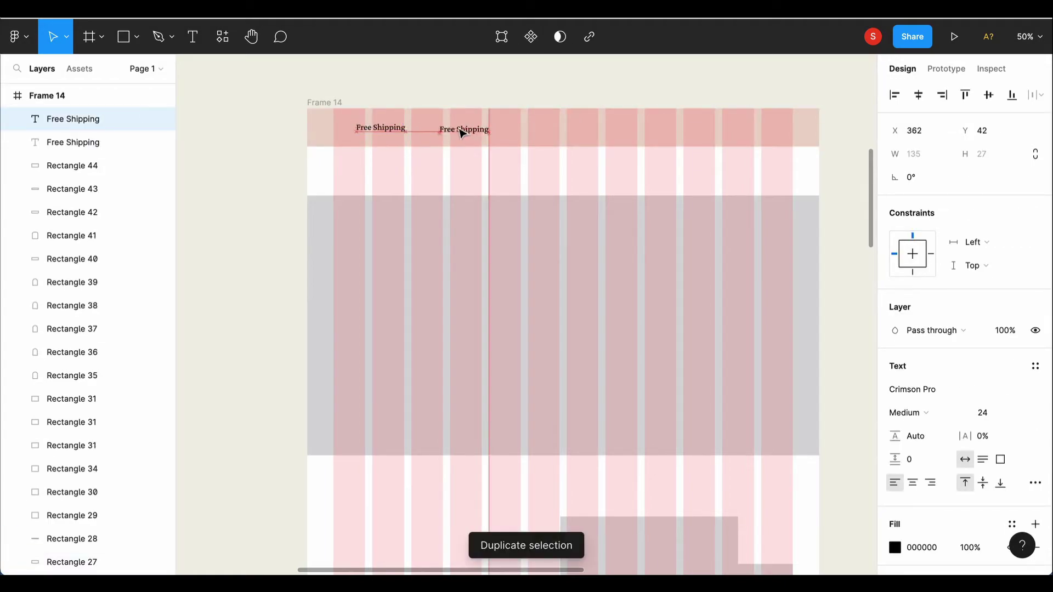
pyautogui.moveTo(382, 133); pyautogui.dragTo(450, 131)
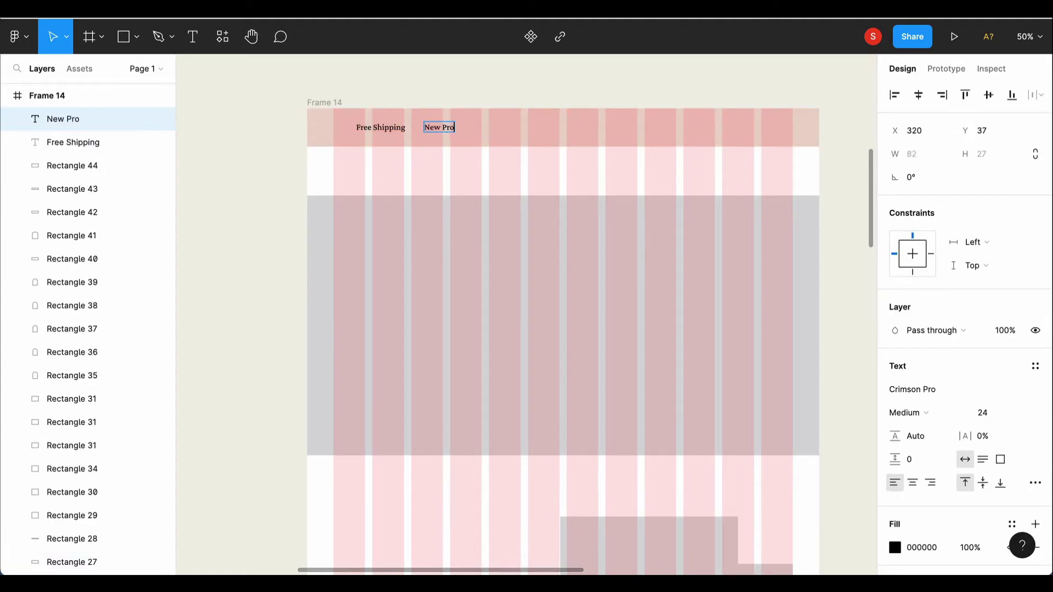
pyautogui.press('Escape')
pyautogui.hotkey('ctrl', 'd')
pyautogui.moveTo(478, 130); pyautogui.dragTo(527, 129)
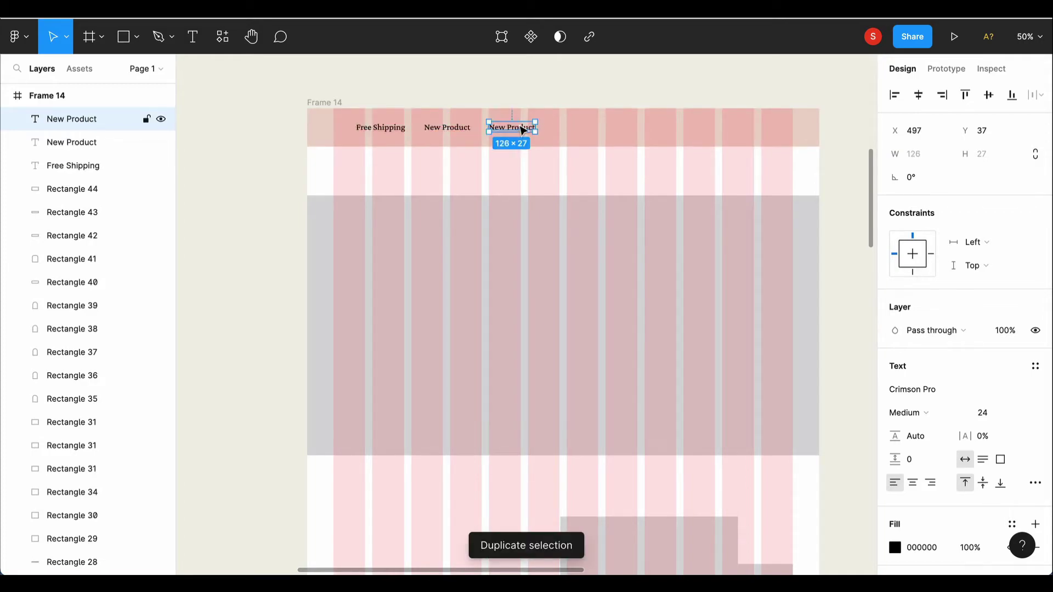
pyautogui.hotkey('ctrl', 'd')
pyautogui.hotkey('ctrl', 'd')
pyautogui.hotkey('ctrl', 'd')
pyautogui.hotkey('ctrl', 'd')
pyautogui.hscroll(2, 383, 153)
# - Retype the copies to read 'New Product Every Month' and spread them along the strip
pyautogui.doubleClick(306, 160)
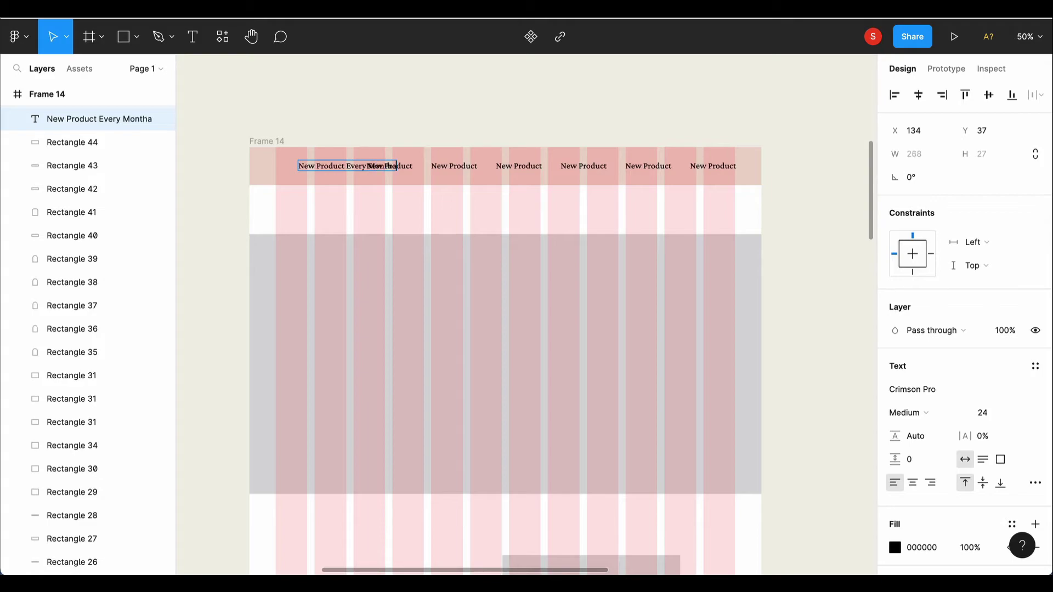
pyautogui.hotkey('ctrl', 'z')
pyautogui.doubleClick(397, 168)
pyautogui.moveTo(359, 171); pyautogui.dragTo(367, 170)
pyautogui.doubleClick(445, 163)
pyautogui.write('Every Month')
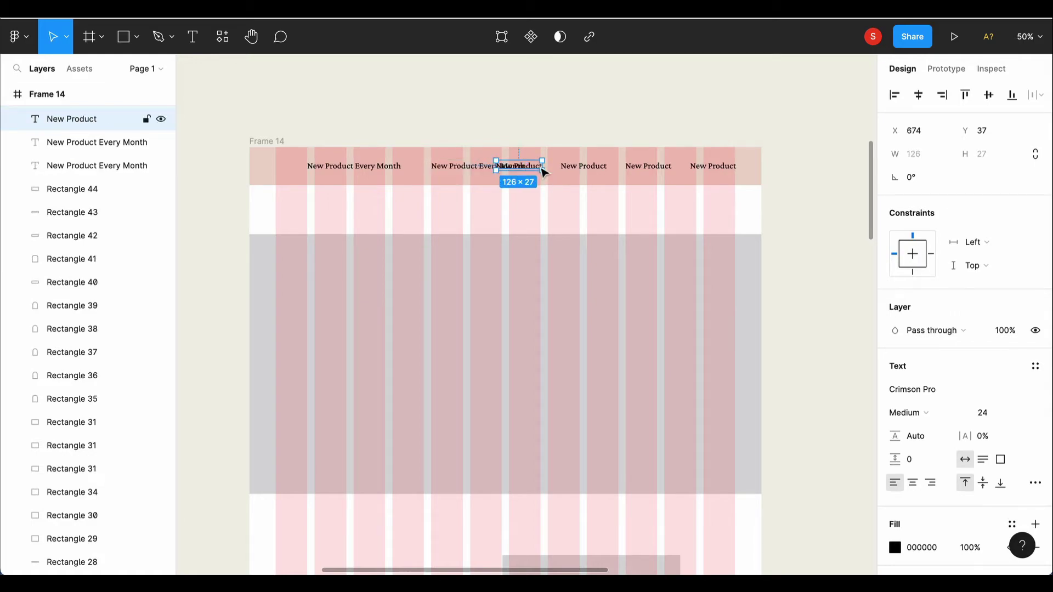
pyautogui.moveTo(540, 169); pyautogui.dragTo(588, 169)
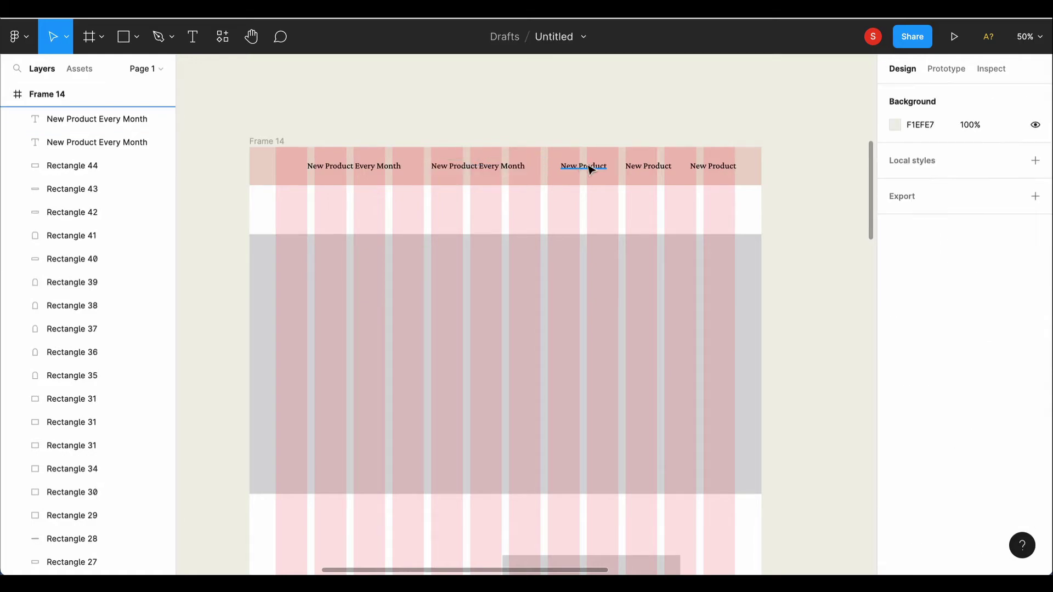
pyautogui.click(608, 166)
pyautogui.write('Every Month')
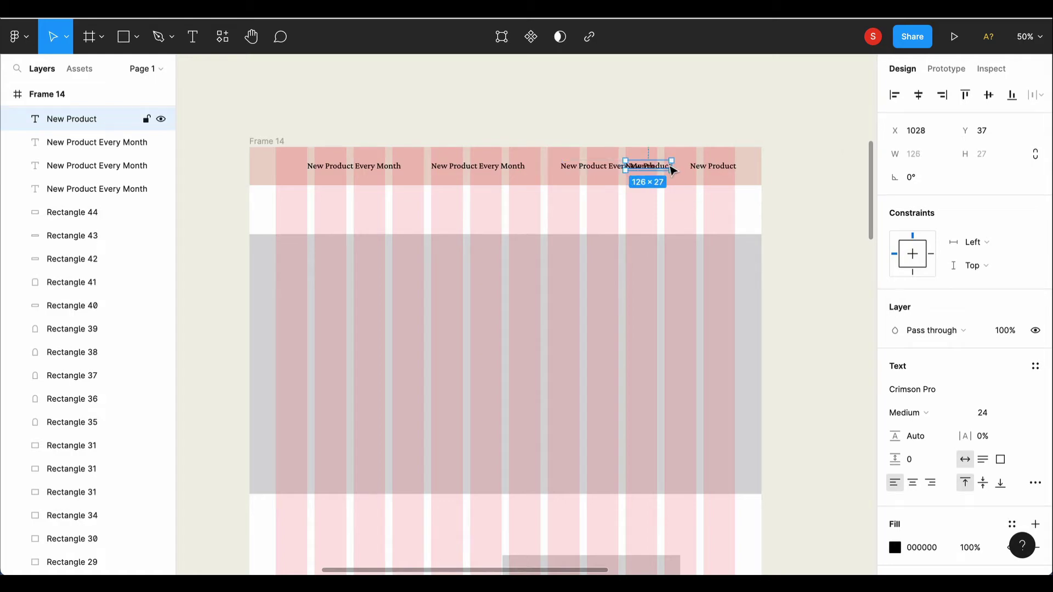
pyautogui.moveTo(669, 165); pyautogui.dragTo(733, 166)
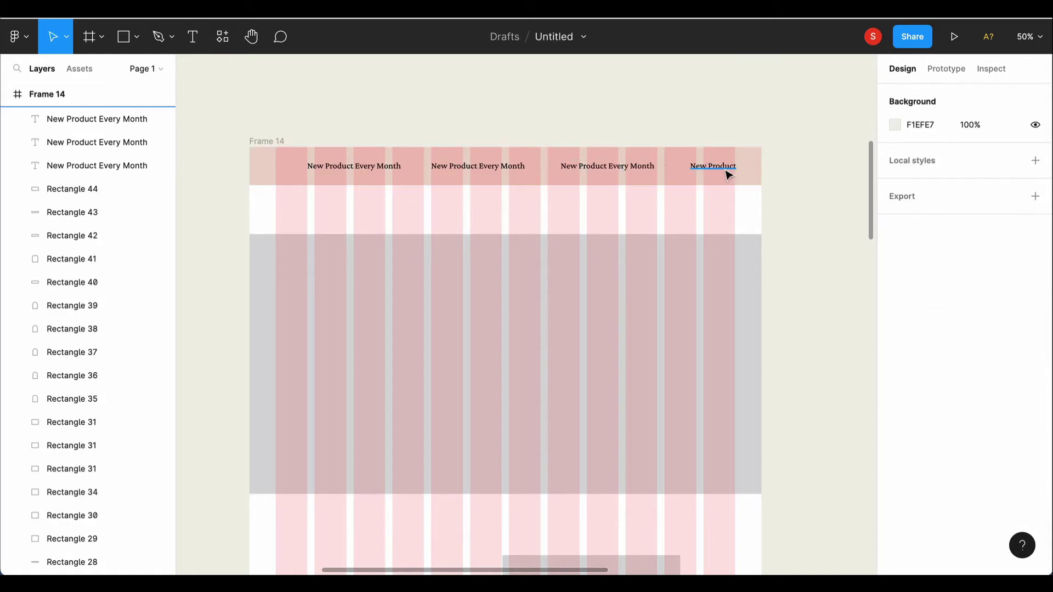
pyautogui.doubleClick(732, 165)
pyautogui.write('Every Month')
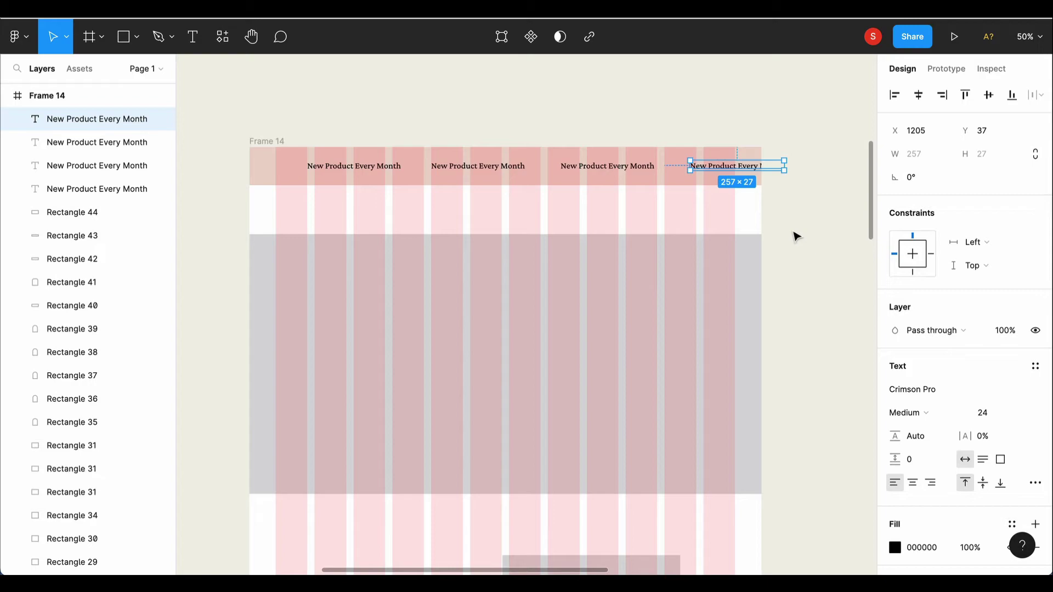
# - Space the first three 'New Product Every Month' labels 85 apart
pyautogui.click(806, 234)
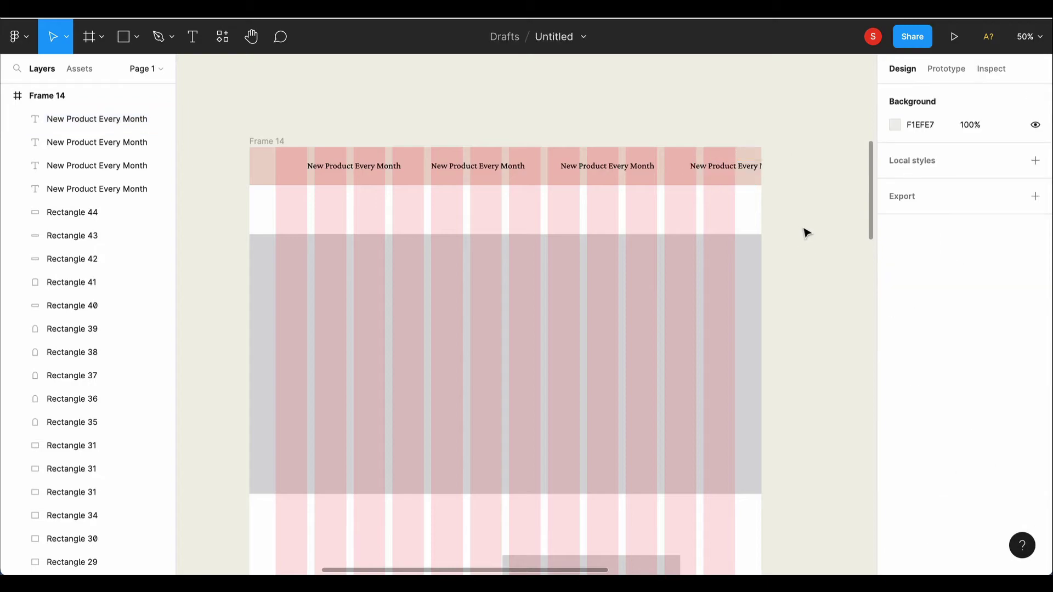
pyautogui.click(364, 167)
pyautogui.click(449, 171)
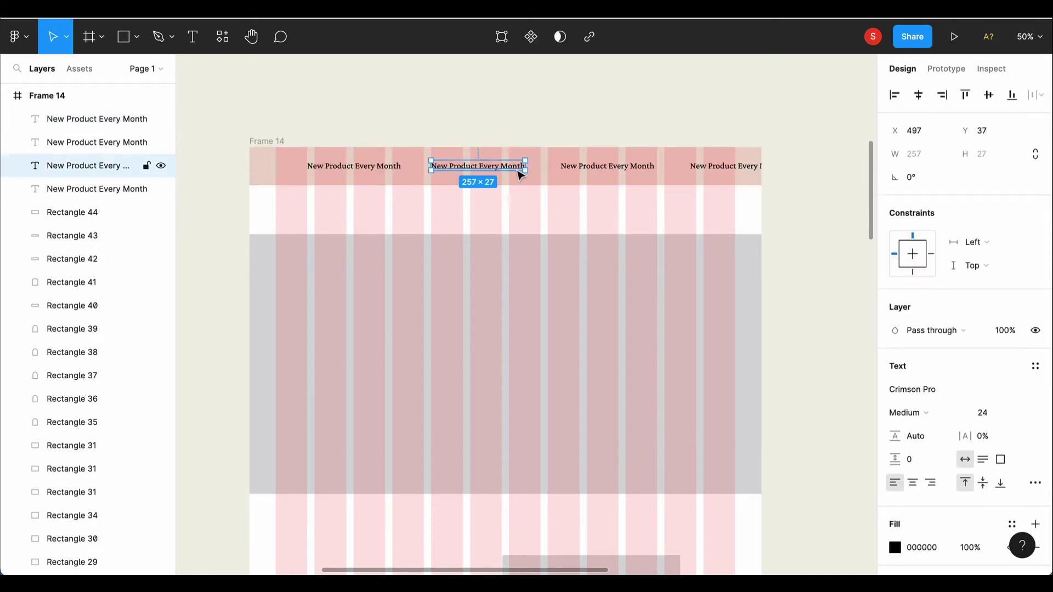
pyautogui.keyDown('shift'); pyautogui.click(575, 168); pyautogui.keyUp('shift')
pyautogui.click(913, 201)
pyautogui.write('85')
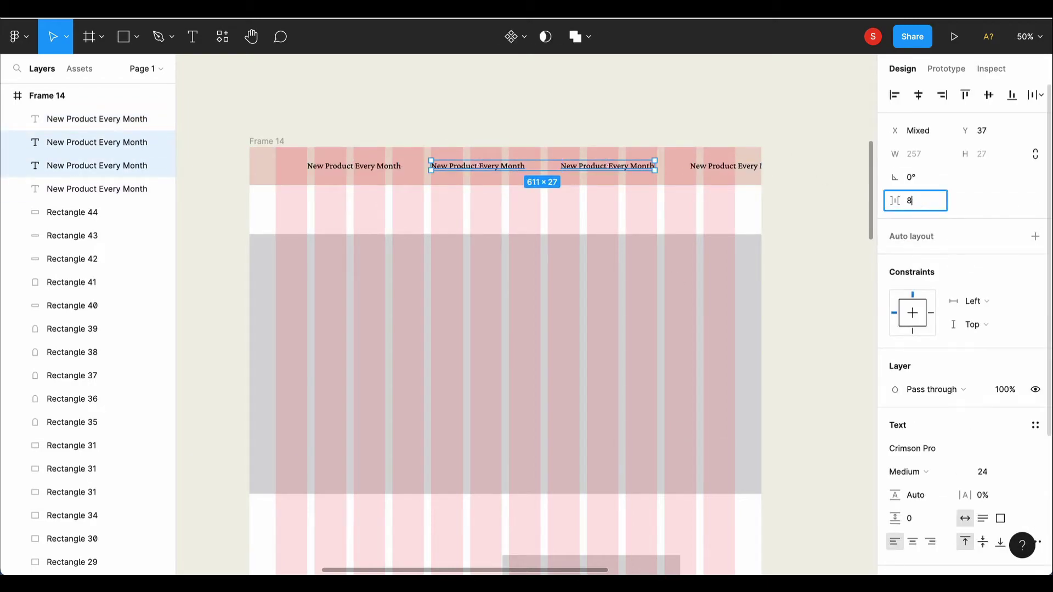
pyautogui.press('Return')
# - Extend the 85 spacing across all four announcement labels, including the last pair
pyautogui.click(384, 166)
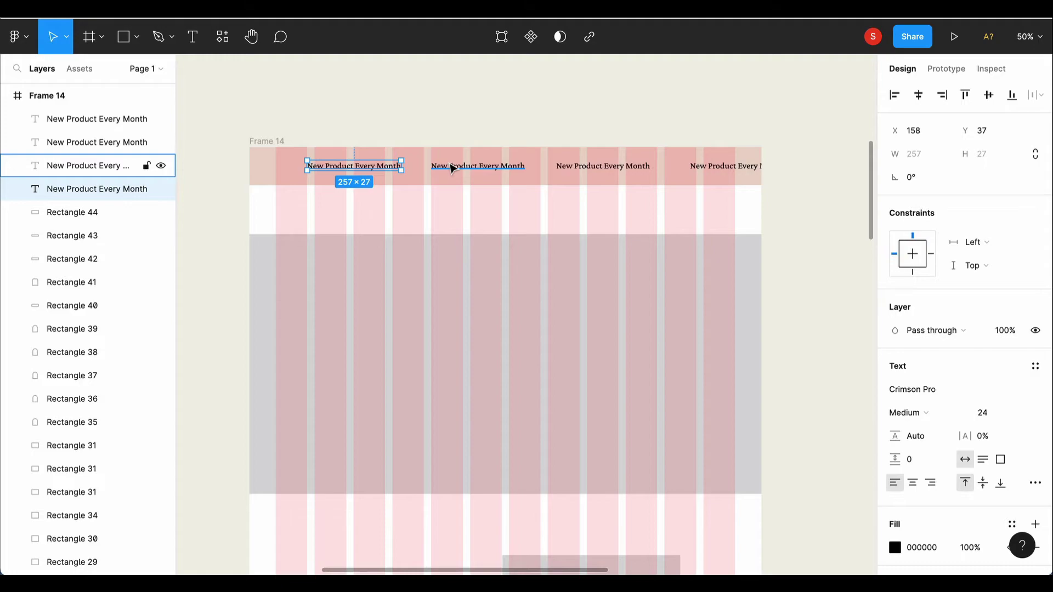
pyautogui.keyDown('shift'); pyautogui.click(477, 169); pyautogui.keyUp('shift')
pyautogui.write('85')
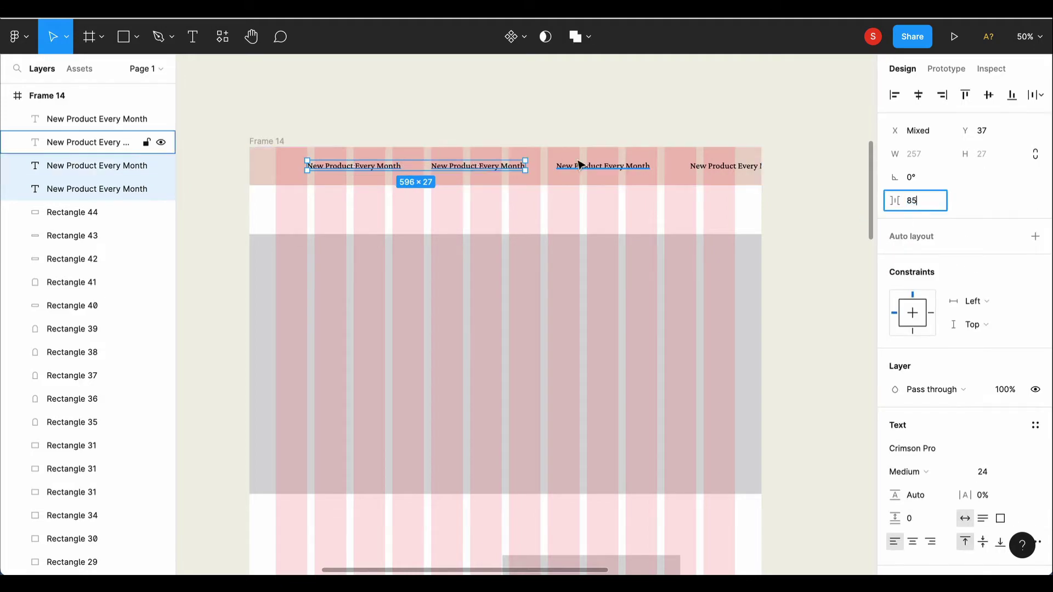
pyautogui.click(581, 166)
pyautogui.keyDown('shift'); pyautogui.click(501, 167); pyautogui.keyUp('shift')
pyautogui.click(910, 202)
pyautogui.press('Return')
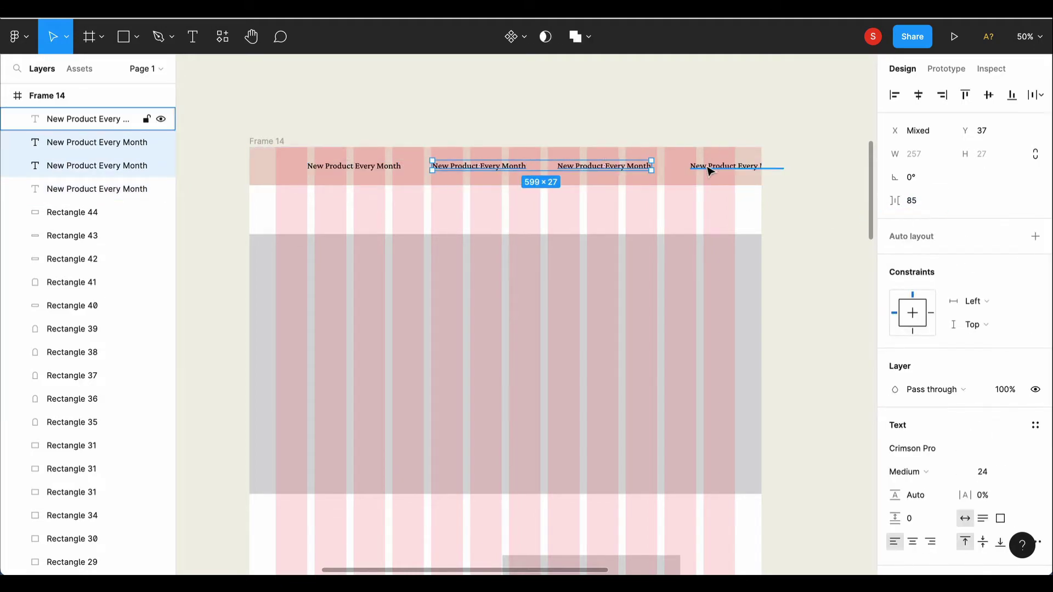
pyautogui.click(603, 166)
pyautogui.keyDown('shift'); pyautogui.click(704, 161); pyautogui.keyUp('shift')
pyautogui.write('85')
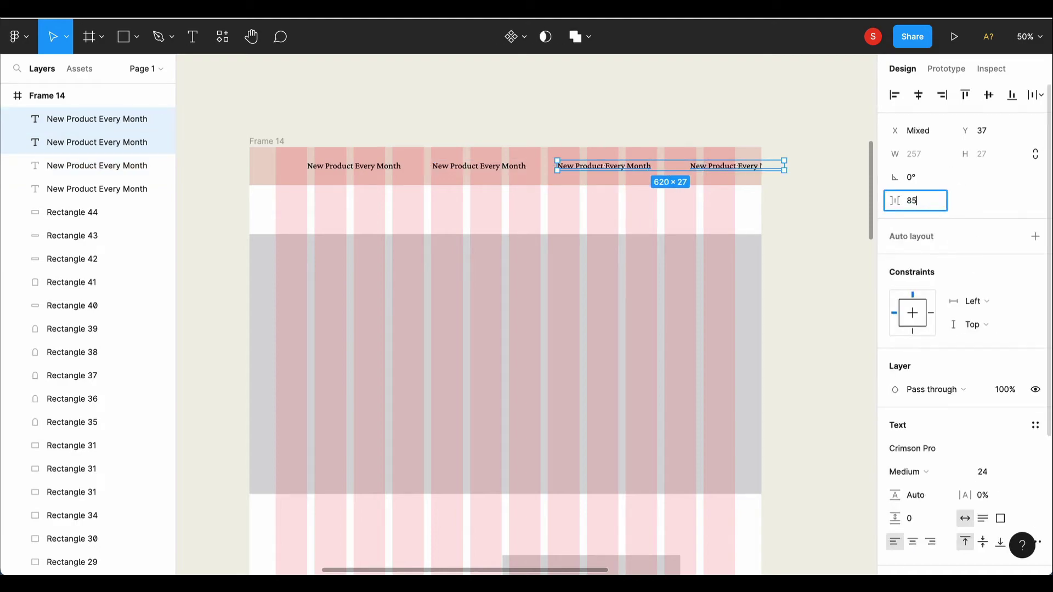
pyautogui.press('Return')
# - Tighten the four labels to 72 spacing and centre the row on the pink strip
pyautogui.hotkey('ctrl', 'a')
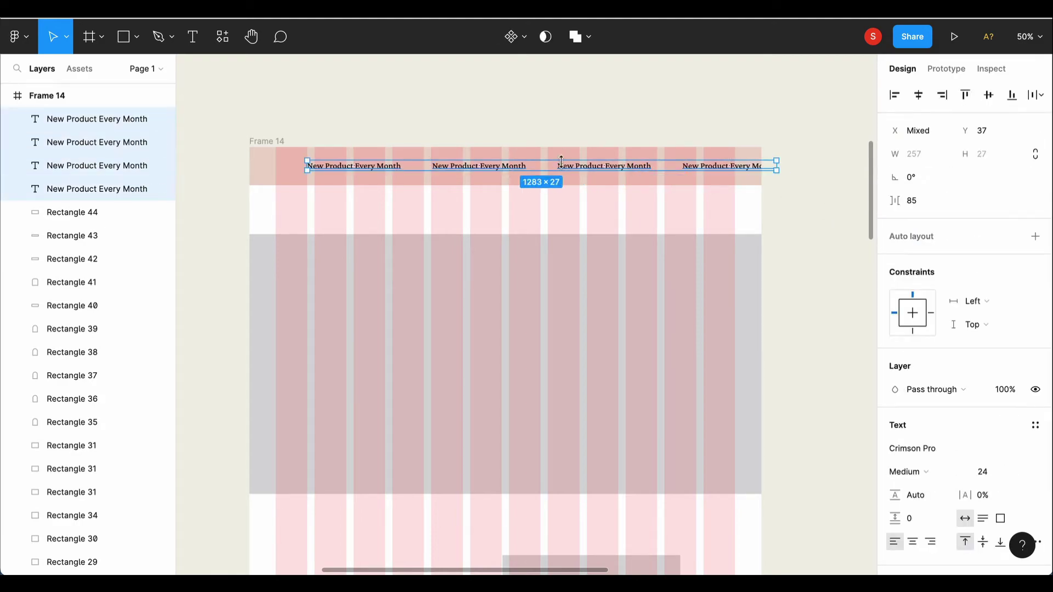
pyautogui.hotkey('shift', 'Left')
pyautogui.hotkey('shift', 'Left')
pyautogui.hotkey('shift', 'Left')
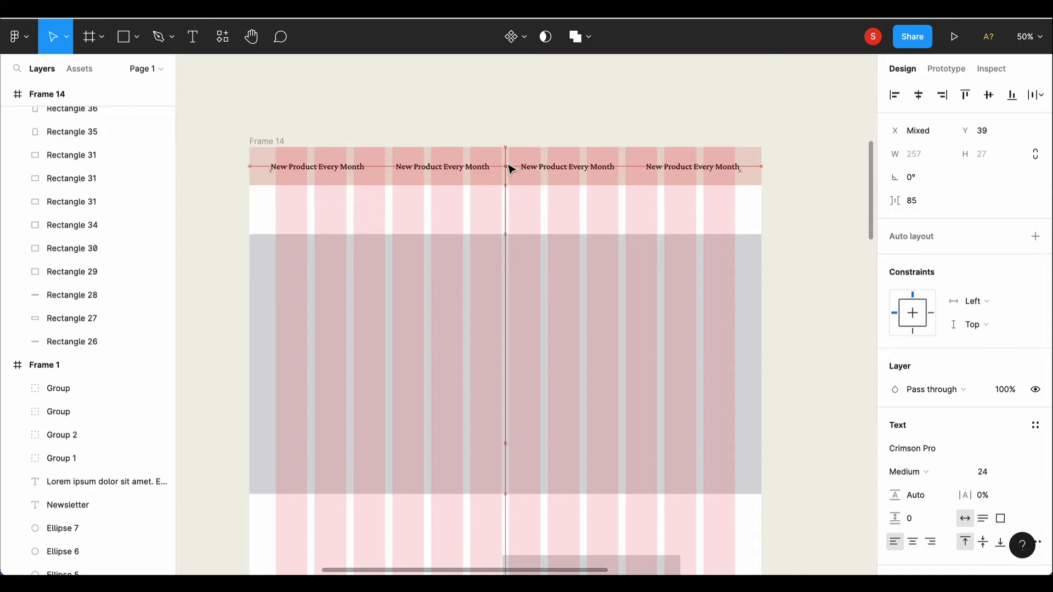
pyautogui.moveTo(894, 200); pyautogui.dragTo(877, 205)
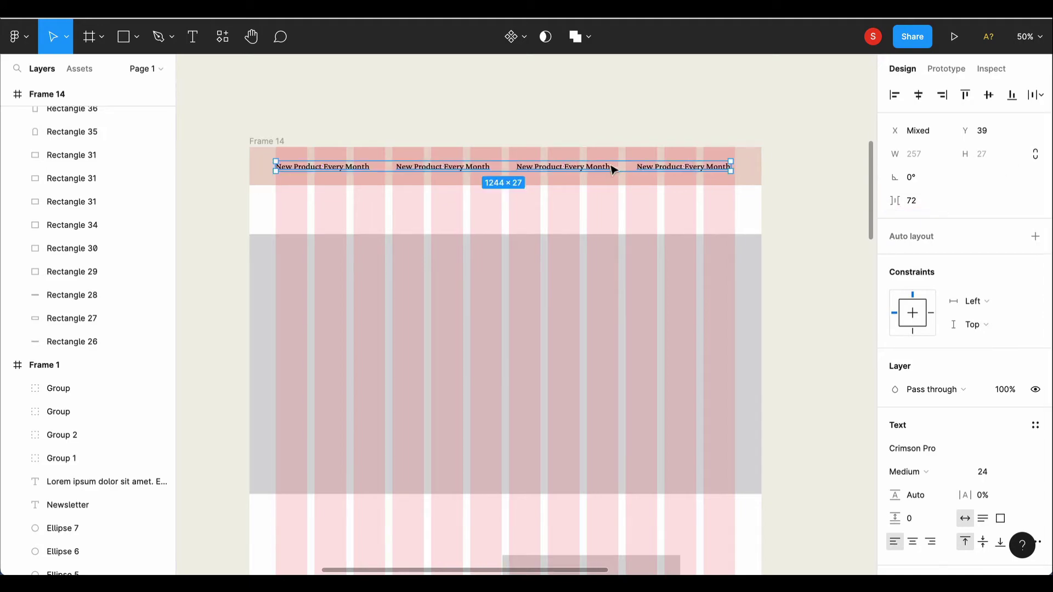
pyautogui.moveTo(605, 167); pyautogui.dragTo(600, 167)
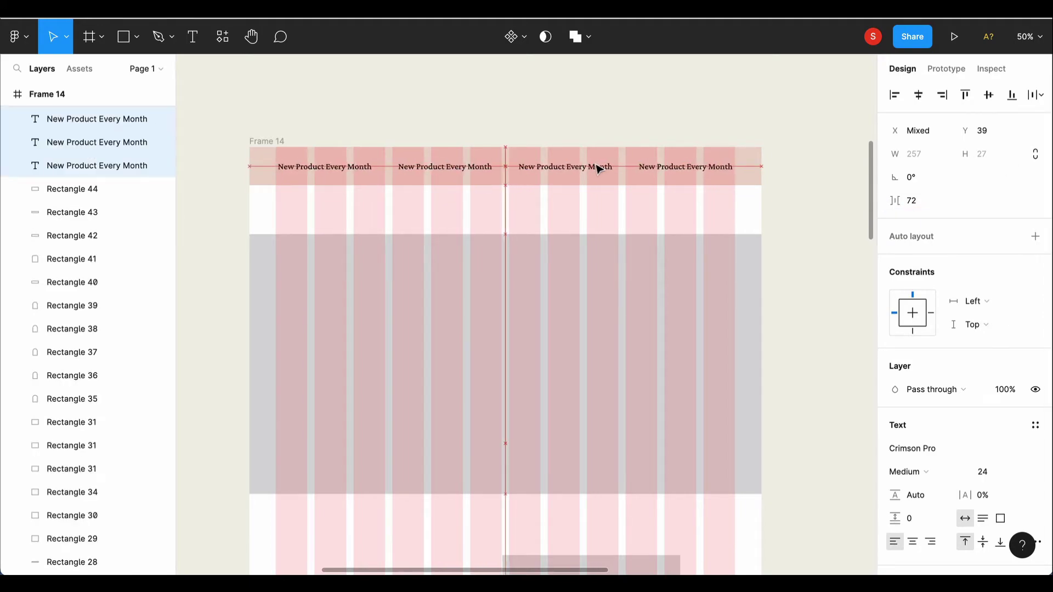
pyautogui.click(681, 106)
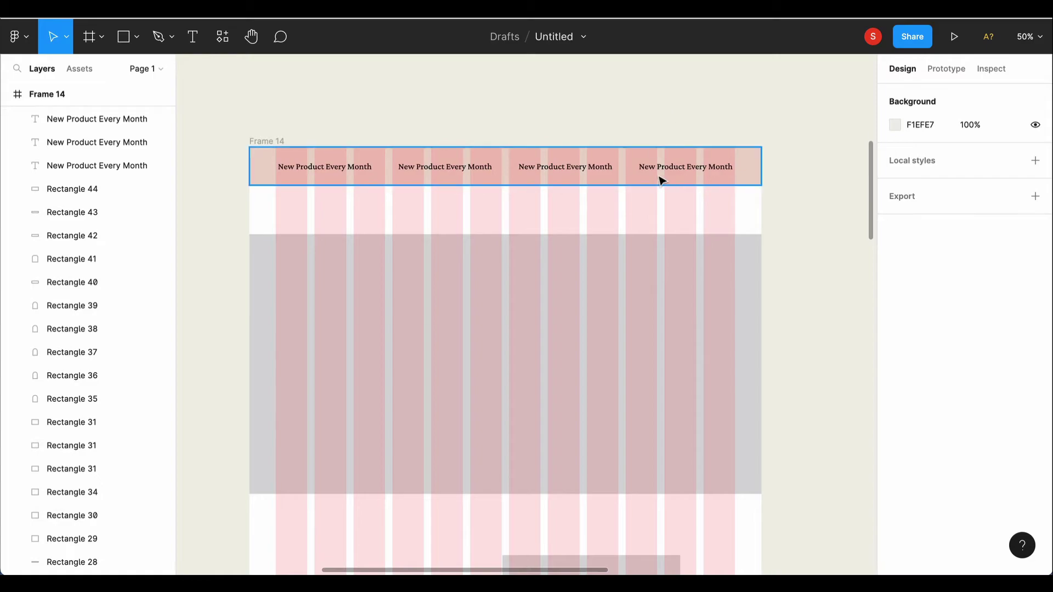
# - Add a 'Home' nav label in Crimson Pro Medium at the left of the nav row
pyautogui.click(590, 327)
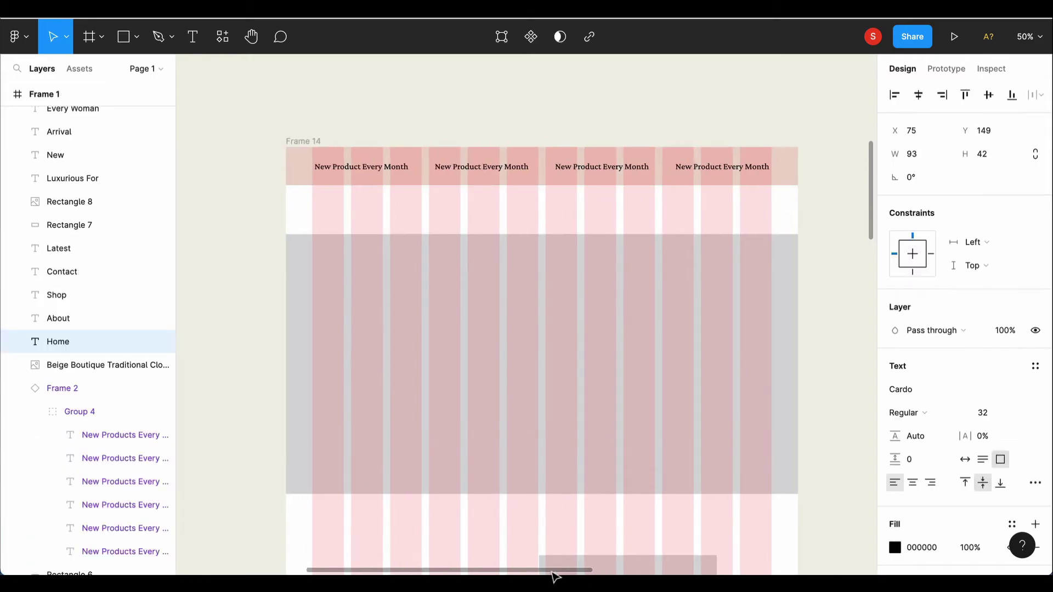
pyautogui.hscroll(-2, 463, 500)
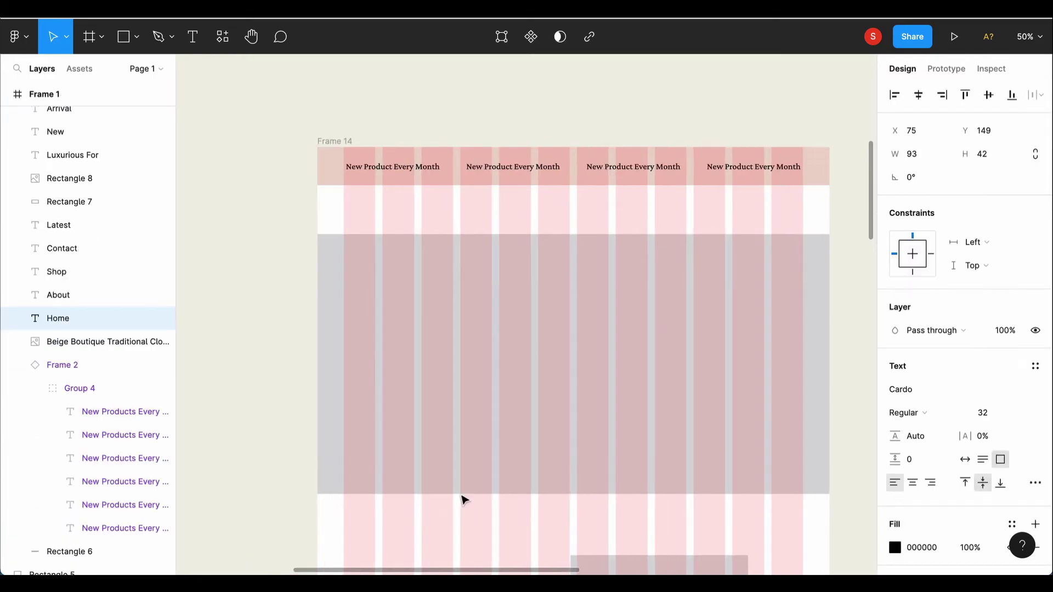
pyautogui.click(7, 94)
pyautogui.click(192, 36)
pyautogui.click(445, 244)
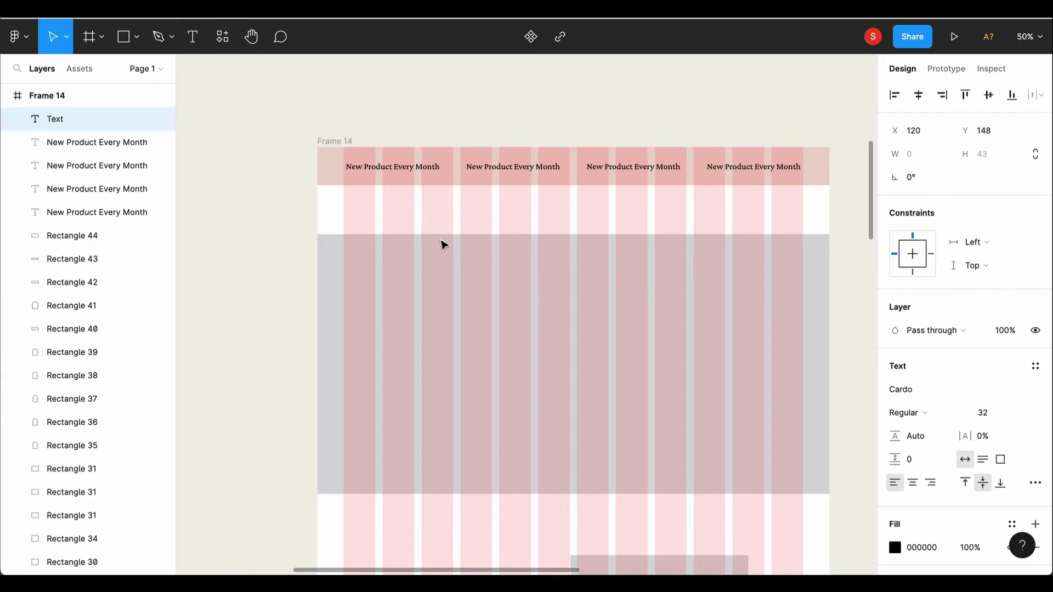
pyautogui.click(912, 389)
pyautogui.write('Crimson Pro')
pyautogui.press('Return')
pyautogui.write('Home')
pyautogui.click(906, 412)
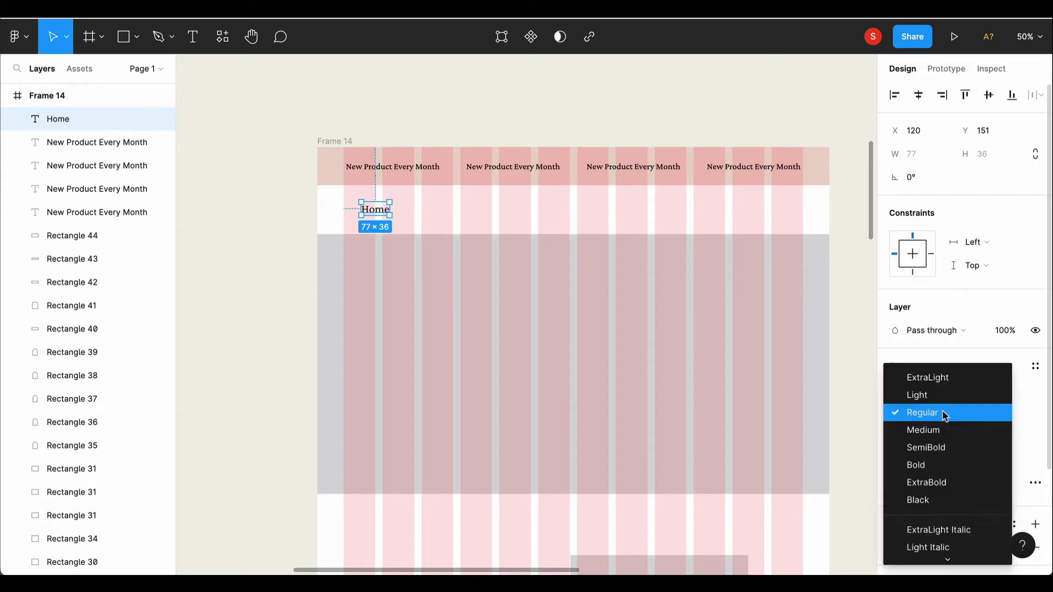
pyautogui.moveTo(378, 210)
pyautogui.mouseDown()
pyautogui.moveTo(362, 209)
pyautogui.moveTo(400, 214)
pyautogui.mouseUp()
# - Duplicate the Home label into five nav items spaced 70 apart
pyautogui.hotkey('ctrl', 'd')
pyautogui.hscroll(1, 352, 223)
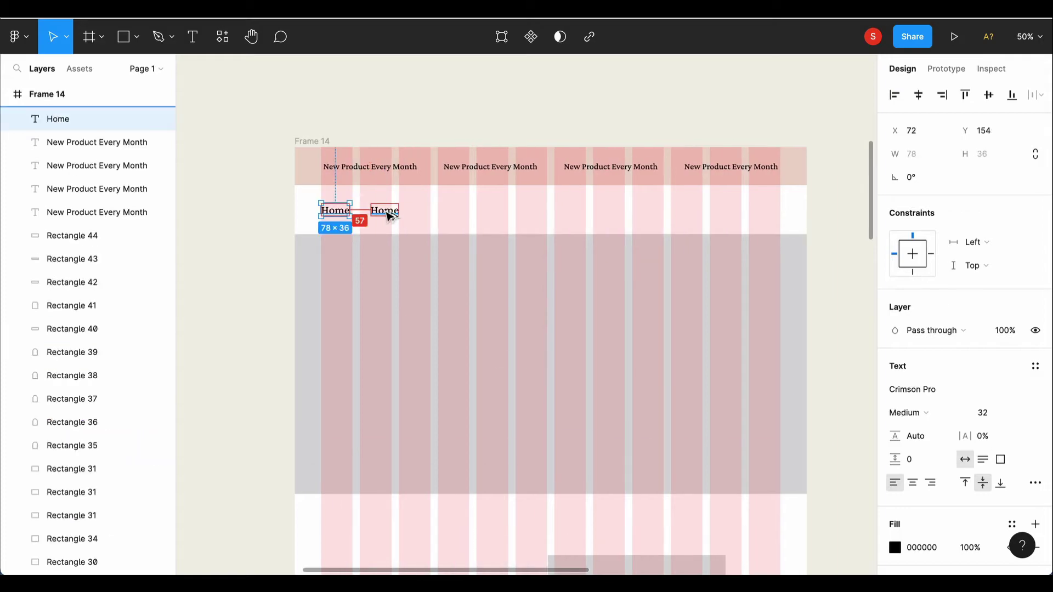
pyautogui.keyDown('shift'); pyautogui.click(338, 210); pyautogui.keyUp('shift')
pyautogui.click(924, 201)
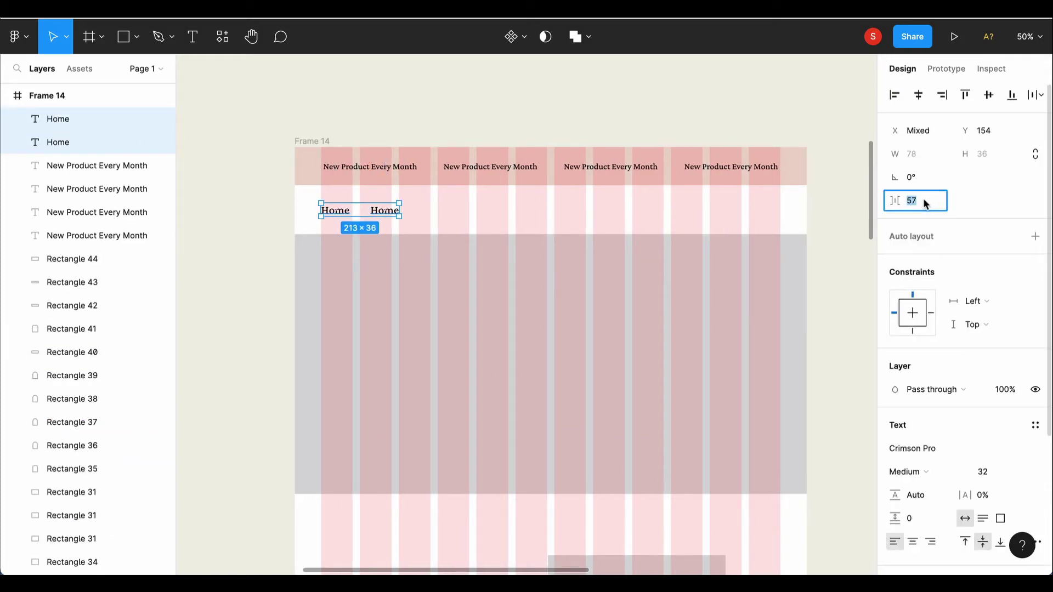
pyautogui.write('70')
pyautogui.press('Return')
pyautogui.press('Escape')
pyautogui.click(390, 212)
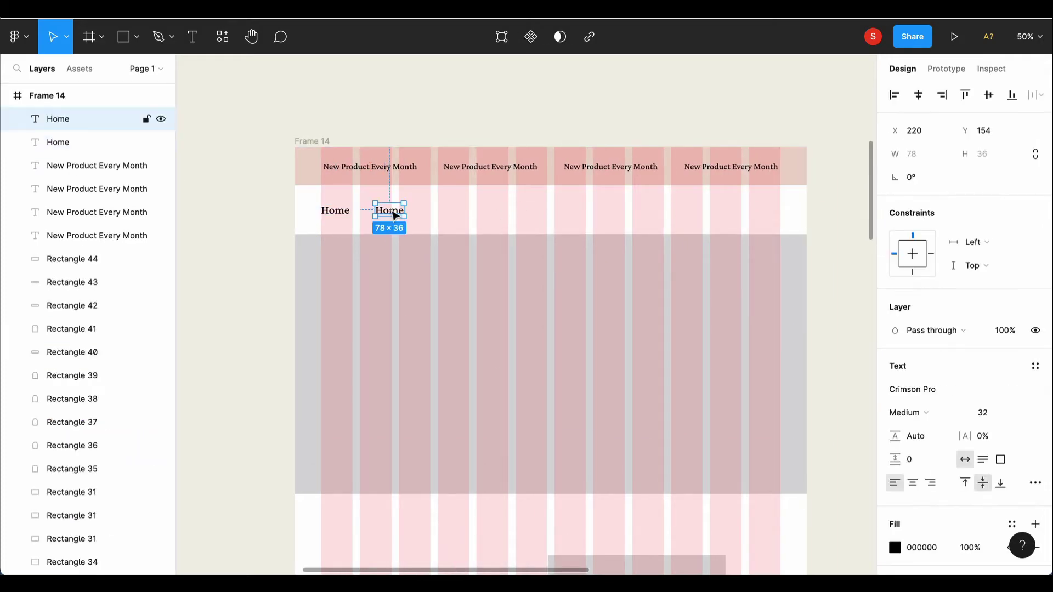
pyautogui.hotkey('ctrl', 'd')
pyautogui.moveTo(395, 216); pyautogui.dragTo(448, 215)
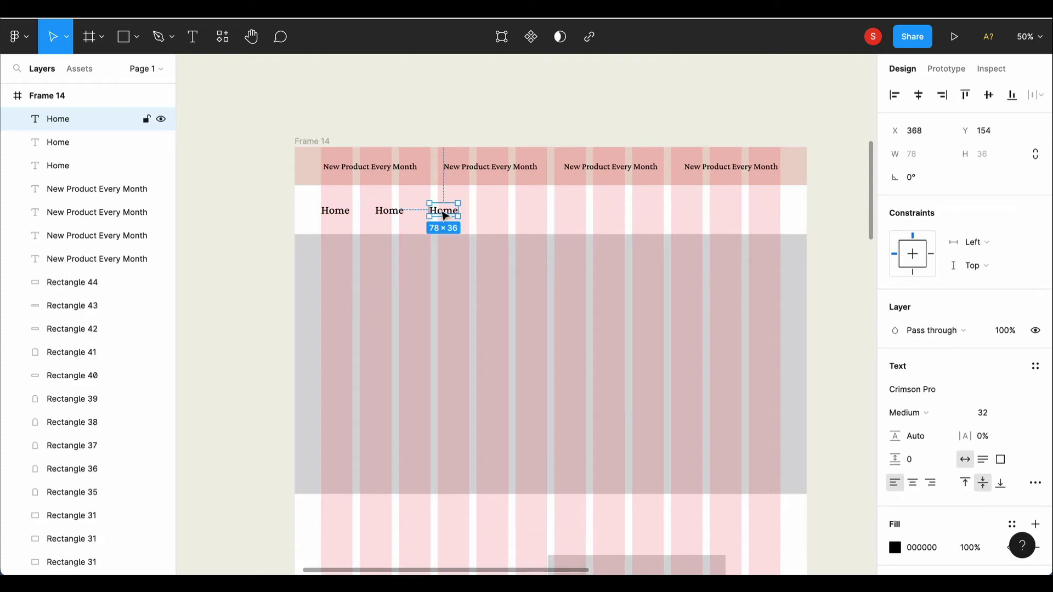
pyautogui.hotkey('ctrl', 'd')
pyautogui.hotkey('ctrl', 'd')
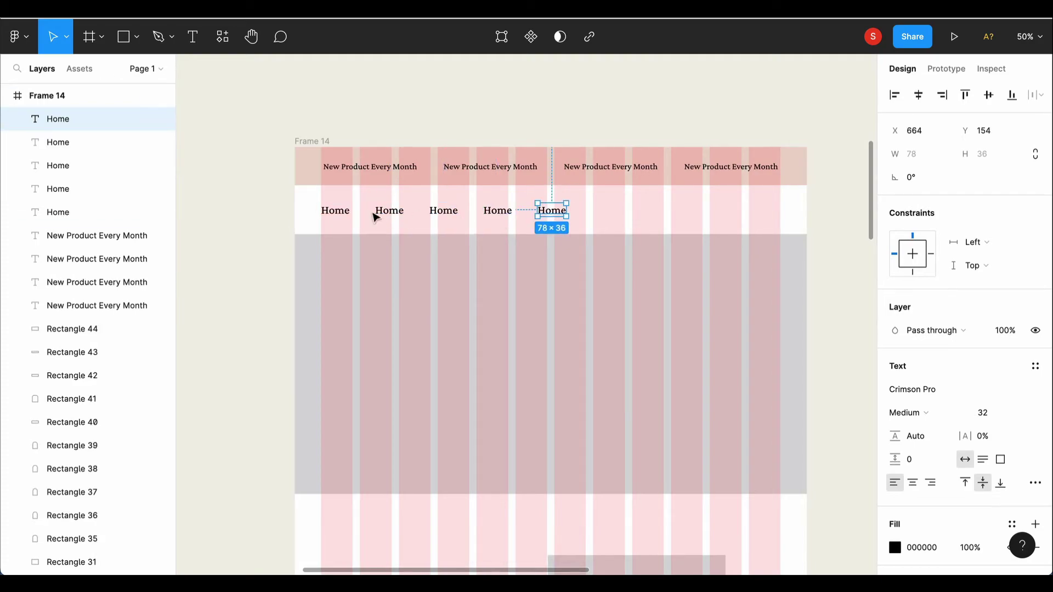
# - Rename the items to About, Latest, Shop and Contact, moving Shop and Contact right
pyautogui.doubleClick(375, 217)
pyautogui.write('S')
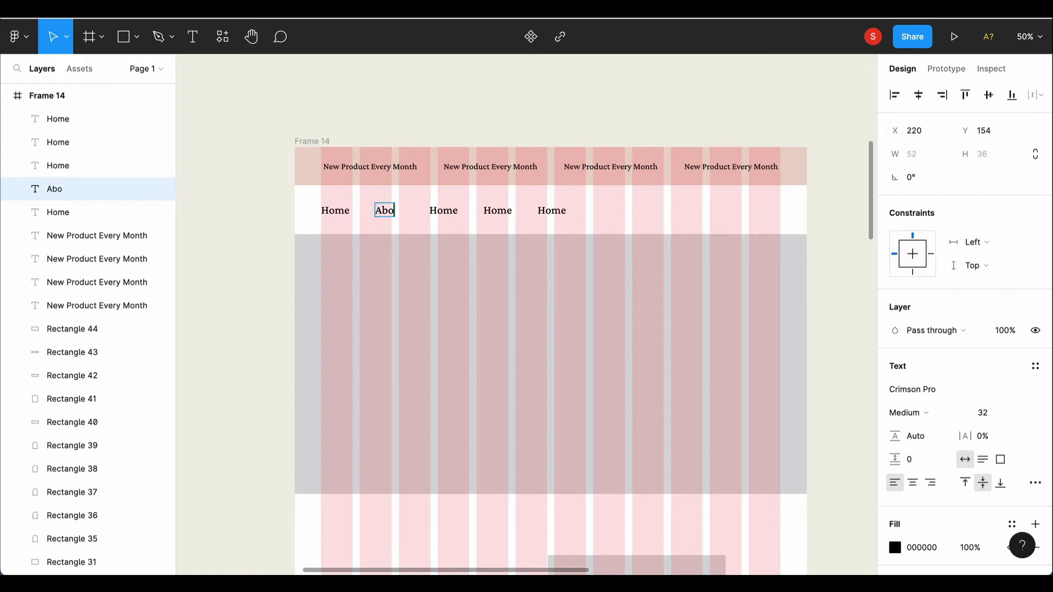
pyautogui.doubleClick(448, 211)
pyautogui.write('Latest')
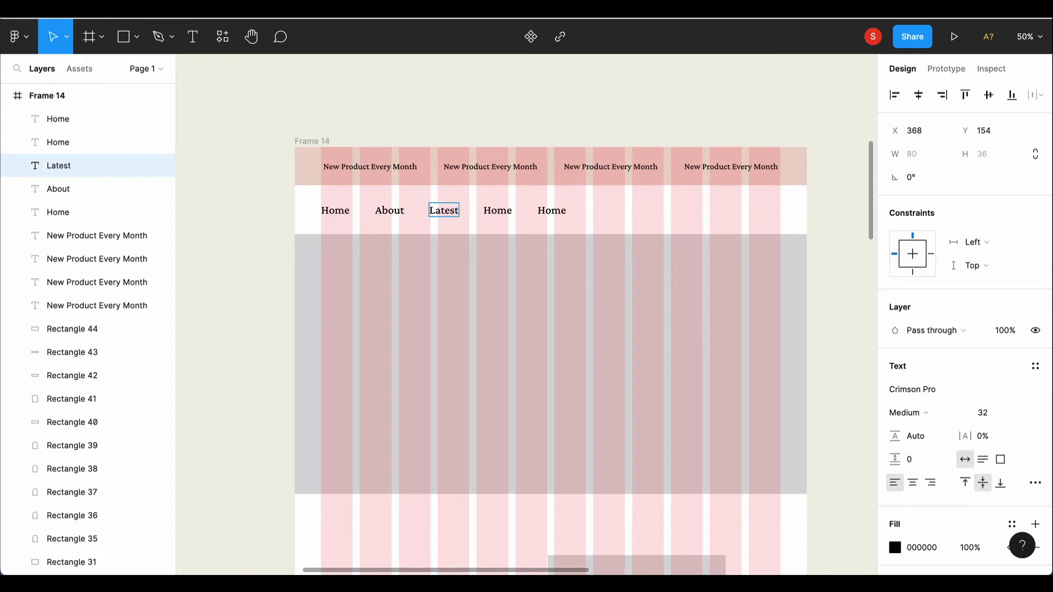
pyautogui.doubleClick(496, 213)
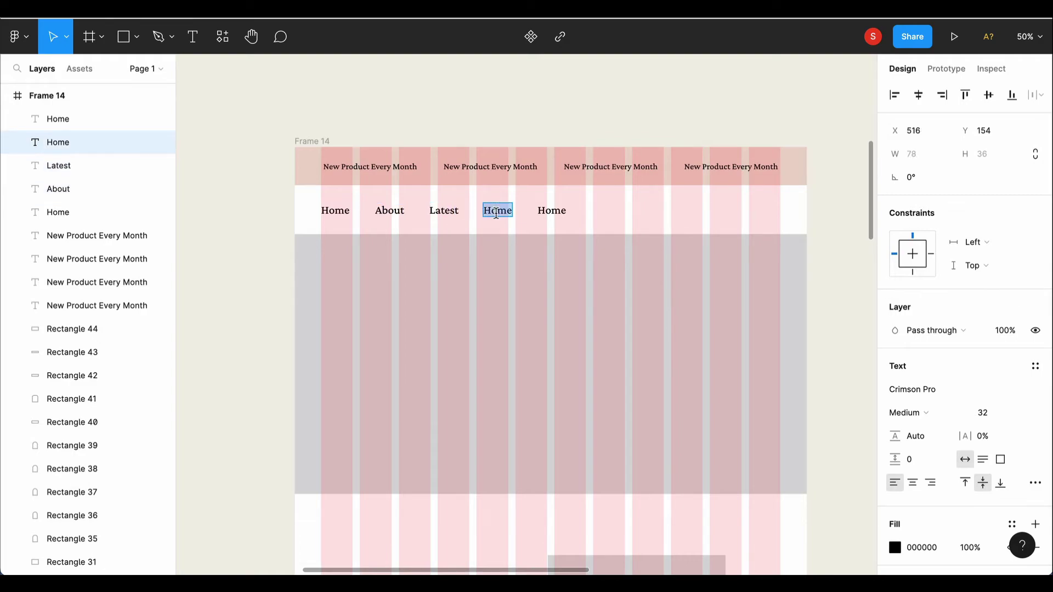
pyautogui.write('Shop')
pyautogui.doubleClick(545, 214)
pyautogui.write('Contact')
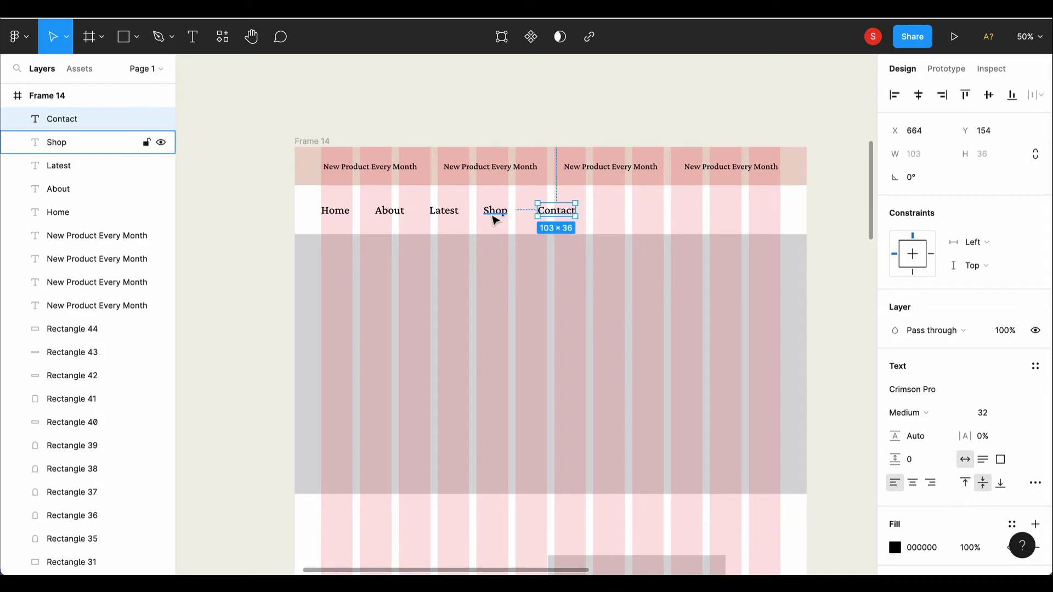
pyautogui.click(495, 217)
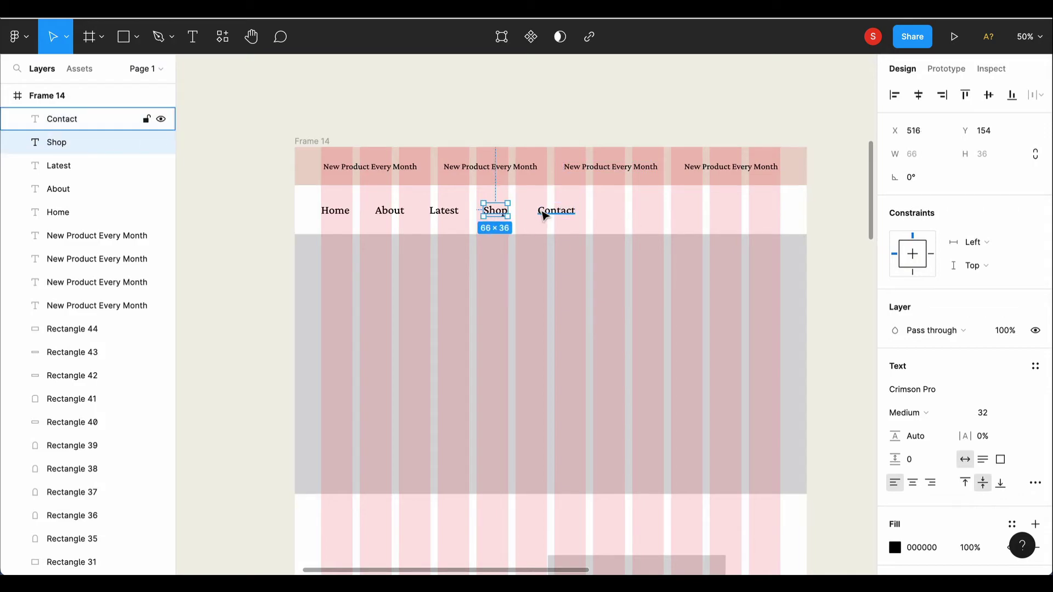
pyautogui.keyDown('shift'); pyautogui.click(544, 214); pyautogui.keyUp('shift')
pyautogui.moveTo(544, 214)
pyautogui.mouseDown()
pyautogui.moveTo(714, 216)
pyautogui.moveTo(700, 217)
pyautogui.mouseUp()
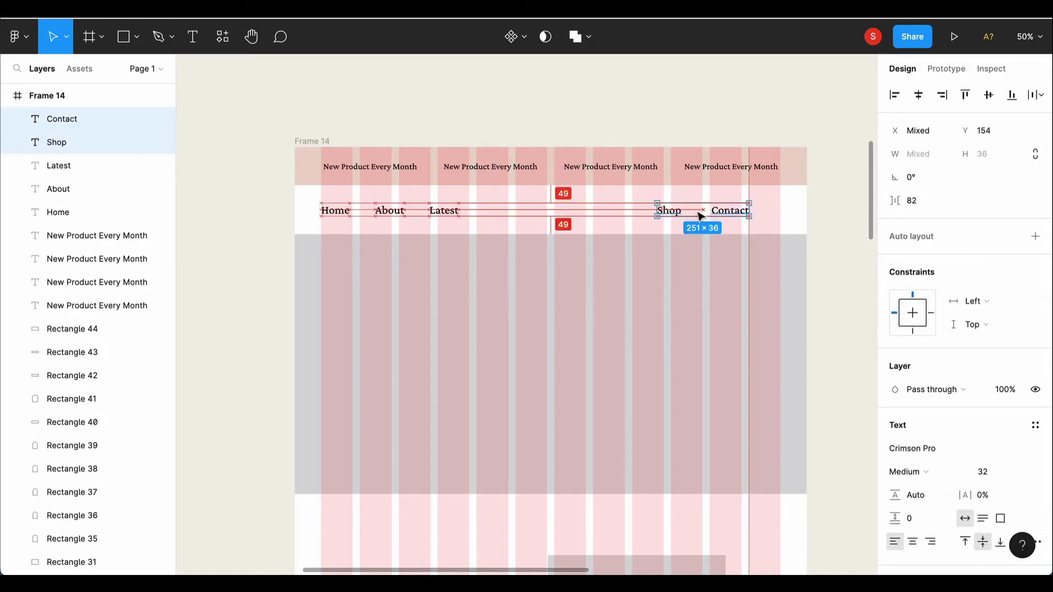
pyautogui.press('Escape')
# - Paste the MOTANKA logo into the middle of the nav bar
pyautogui.click(587, 209)
pyautogui.hotkey('ctrl', 'v')
pyautogui.moveTo(536, 308)
pyautogui.mouseDown()
pyautogui.moveTo(556, 224)
pyautogui.moveTo(582, 225)
pyautogui.moveTo(554, 208)
pyautogui.mouseUp()
pyautogui.press('Escape')
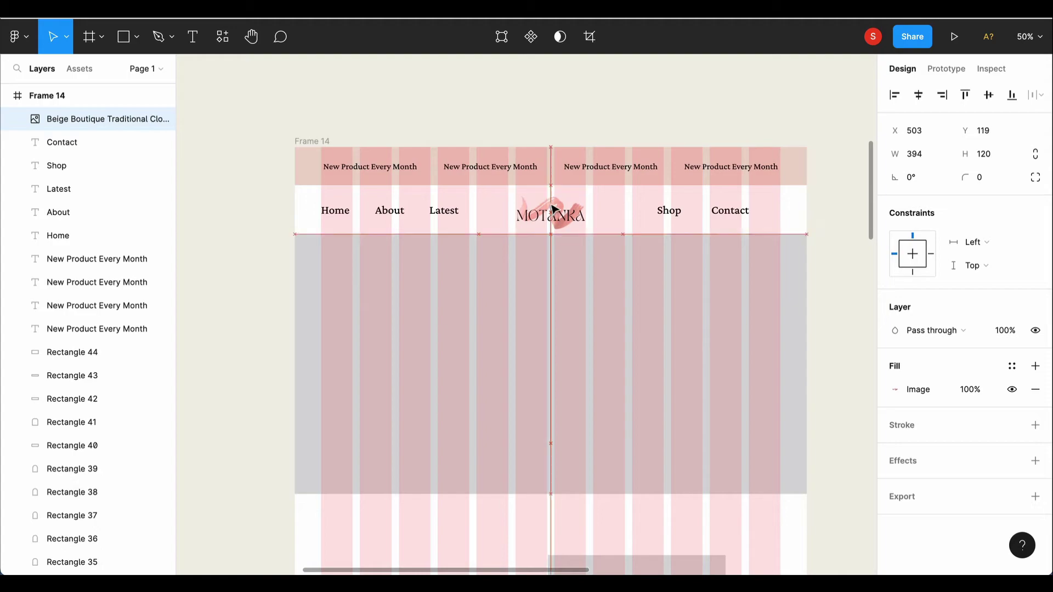
# - Select all six nav elements and centre the row in Frame 14
pyautogui.click(834, 269)
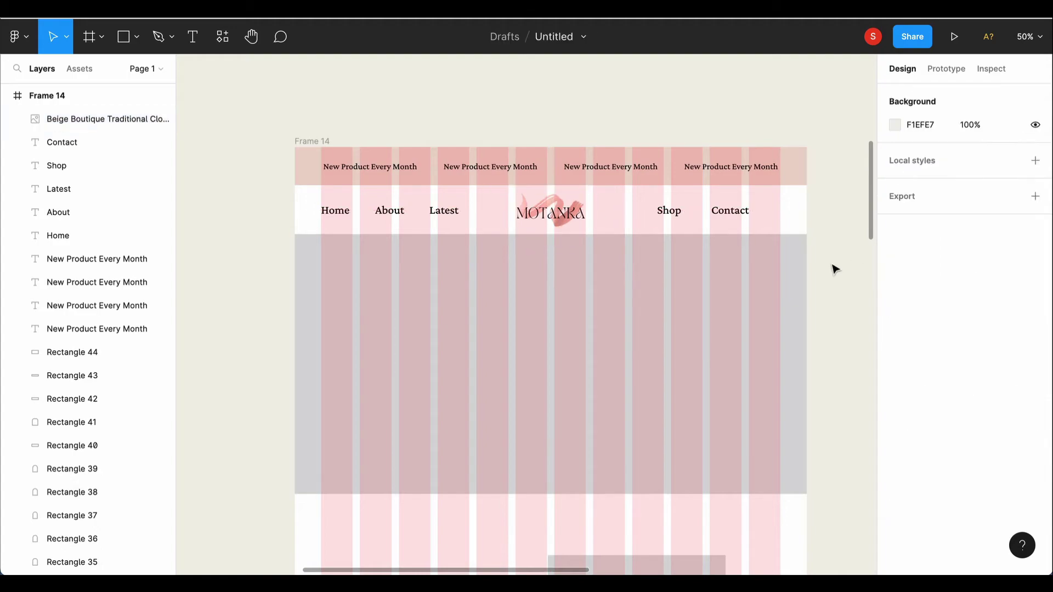
pyautogui.click(734, 214)
pyautogui.keyDown('shift'); pyautogui.click(669, 211); pyautogui.keyUp('shift')
pyautogui.keyDown('shift'); pyautogui.click(551, 211); pyautogui.keyUp('shift')
pyautogui.keyDown('shift'); pyautogui.click(444, 211); pyautogui.keyUp('shift')
pyautogui.keyDown('shift'); pyautogui.click(390, 211); pyautogui.keyUp('shift')
pyautogui.keyDown('shift'); pyautogui.click(335, 211); pyautogui.keyUp('shift')
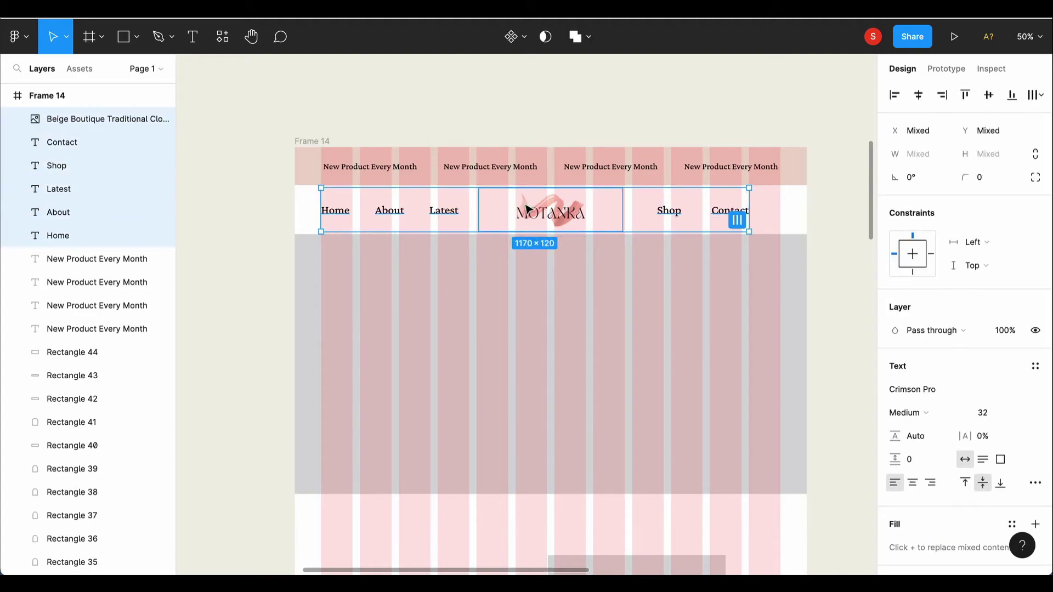
pyautogui.moveTo(527, 208); pyautogui.dragTo(542, 210)
# - Fill the hero rectangle with the hand-and-tulle photo and paste the 'Luxurious For Every Woman' headline
pyautogui.click(464, 442)
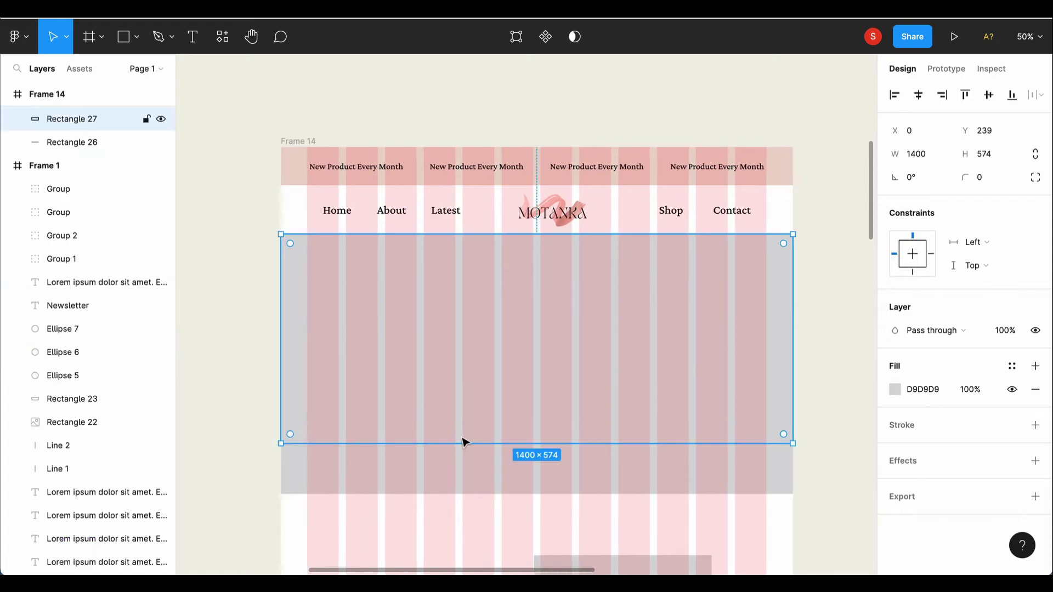
pyautogui.hotkey('ctrl', 'v')
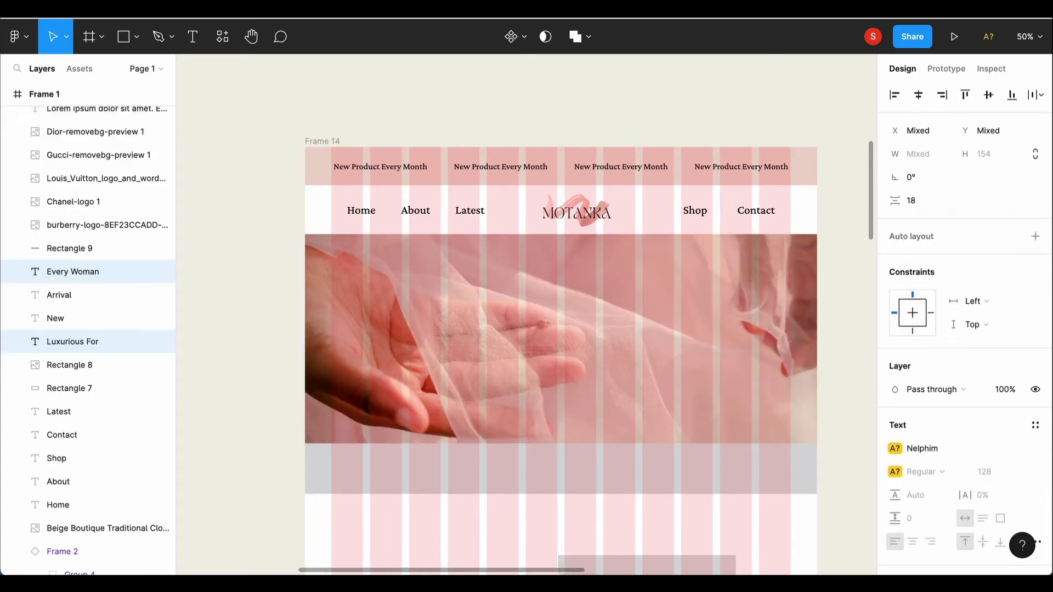
pyautogui.hotkey('ctrl', 'v')
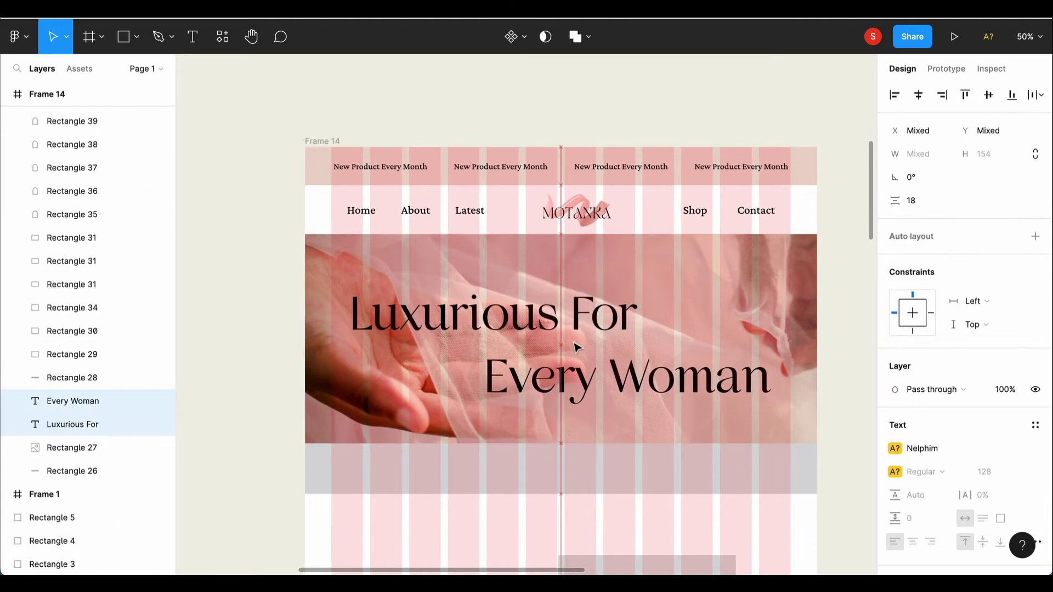
pyautogui.press('Escape')
pyautogui.scroll(-1, 627, 368)
pyautogui.scroll(-1, 626, 368)
# - Check the headline against Frame 14's column grid and dismiss the missing fonts notice
pyautogui.click(46, 95)
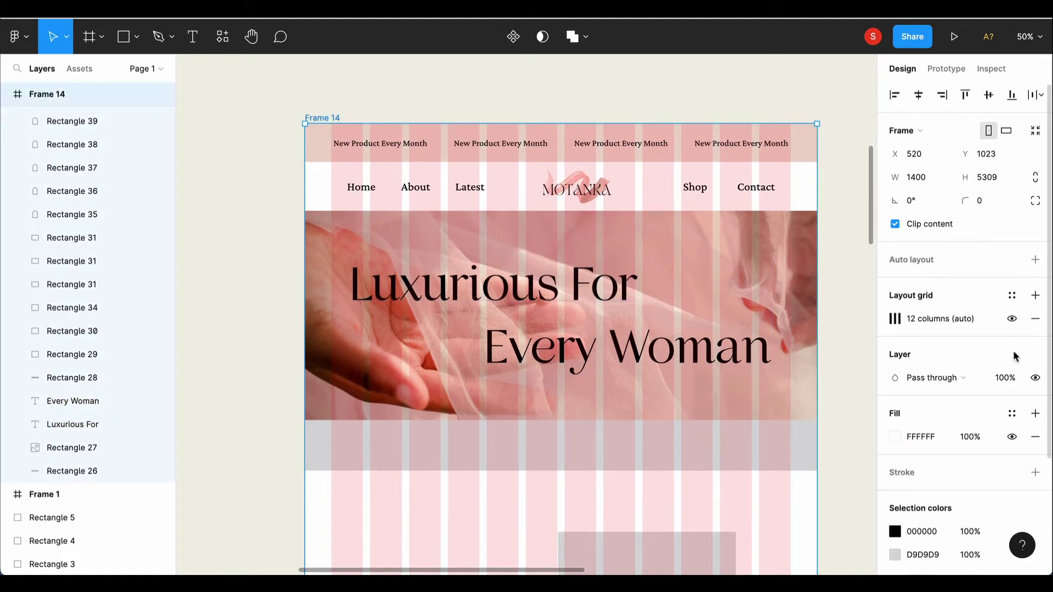
pyautogui.click(1011, 320)
pyautogui.click(1011, 320)
pyautogui.click(548, 285)
pyautogui.keyDown('shift'); pyautogui.click(562, 329); pyautogui.keyUp('shift')
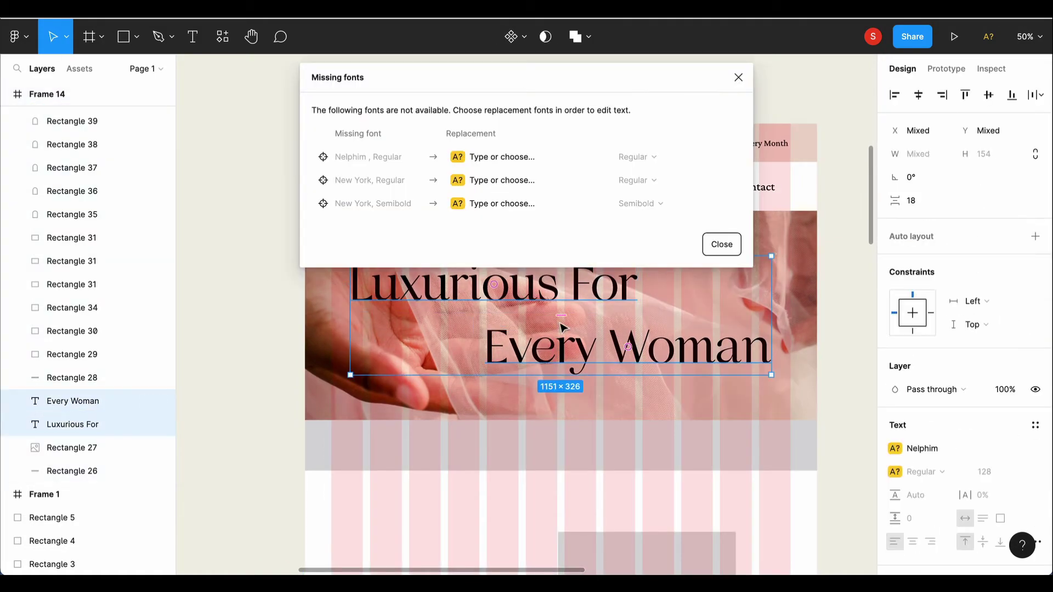
pyautogui.press('Escape')
# - Change the band under the hero to a lighter fill colour
pyautogui.click(480, 433)
pyautogui.scroll(5, 480, 429)
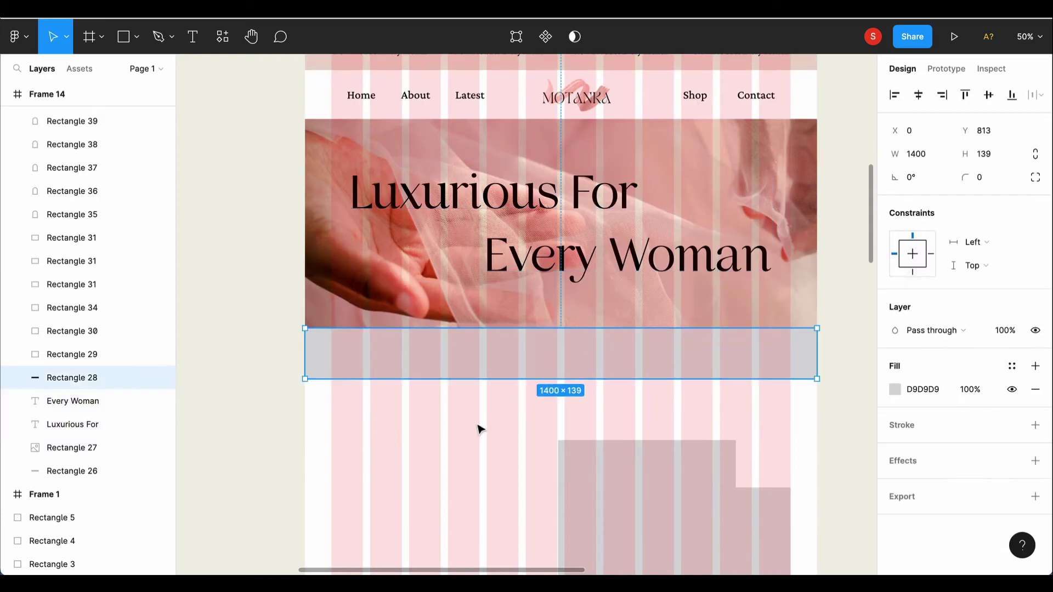
pyautogui.click(895, 390)
pyautogui.click(768, 507)
pyautogui.click(862, 197)
pyautogui.press('Escape')
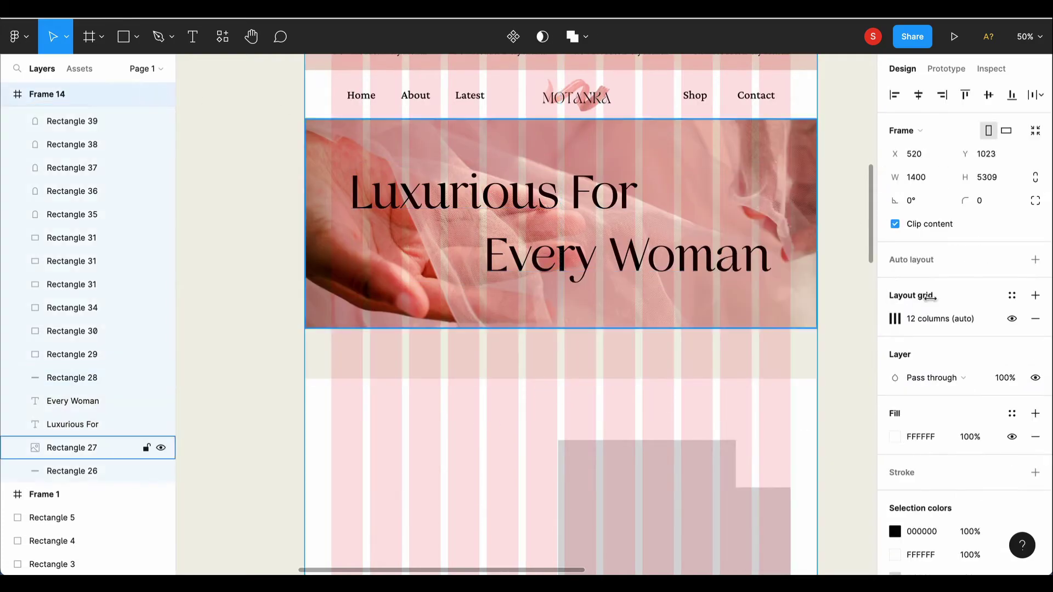
# - Hide the column grid and paste the five brand logos into the band
pyautogui.click(1012, 318)
pyautogui.press('Return')
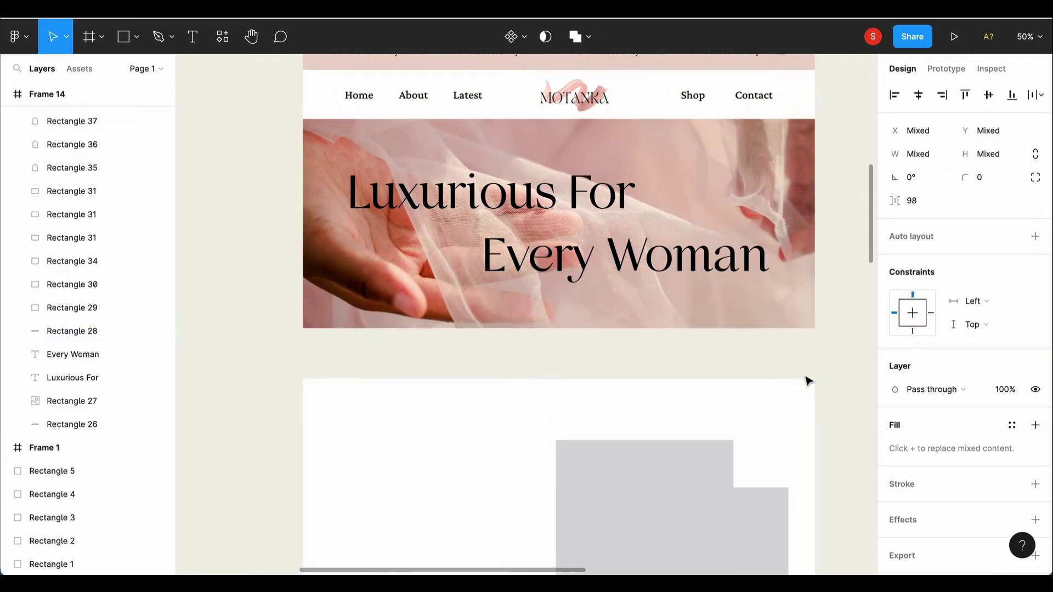
pyautogui.click(656, 350)
pyautogui.hotkey('ctrl', 'v')
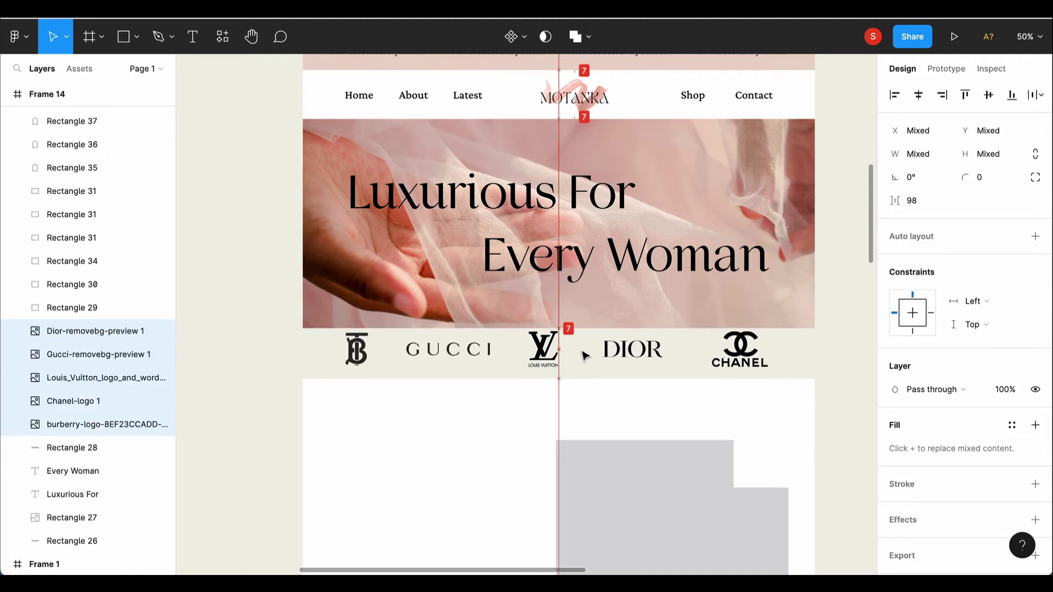
# - Move the two overlapping grey placeholders upward
pyautogui.press('Escape')
pyautogui.scroll(-3, 526, 364)
pyautogui.click(567, 376)
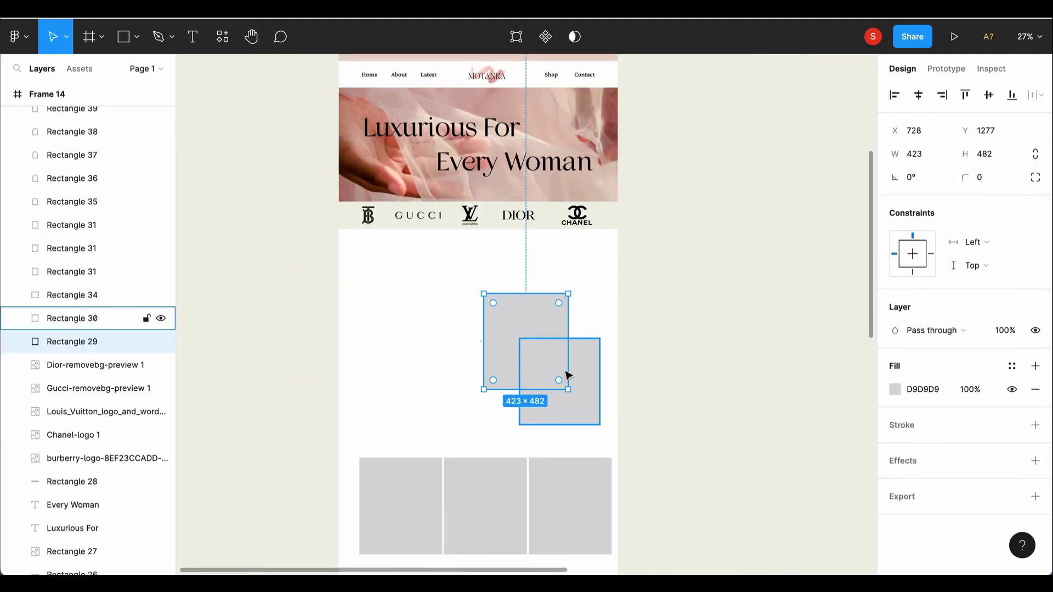
pyautogui.moveTo(583, 367); pyautogui.dragTo(527, 294)
pyautogui.press('Escape')
# - Nudge the row of three bottom placeholders into line with the column grid
pyautogui.click(565, 373)
pyautogui.keyDown('shift'); pyautogui.click(522, 301); pyautogui.keyUp('shift')
pyautogui.click(576, 470)
pyautogui.keyDown('shift'); pyautogui.click(483, 494); pyautogui.keyUp('shift')
pyautogui.keyDown('shift'); pyautogui.click(392, 496); pyautogui.keyUp('shift')
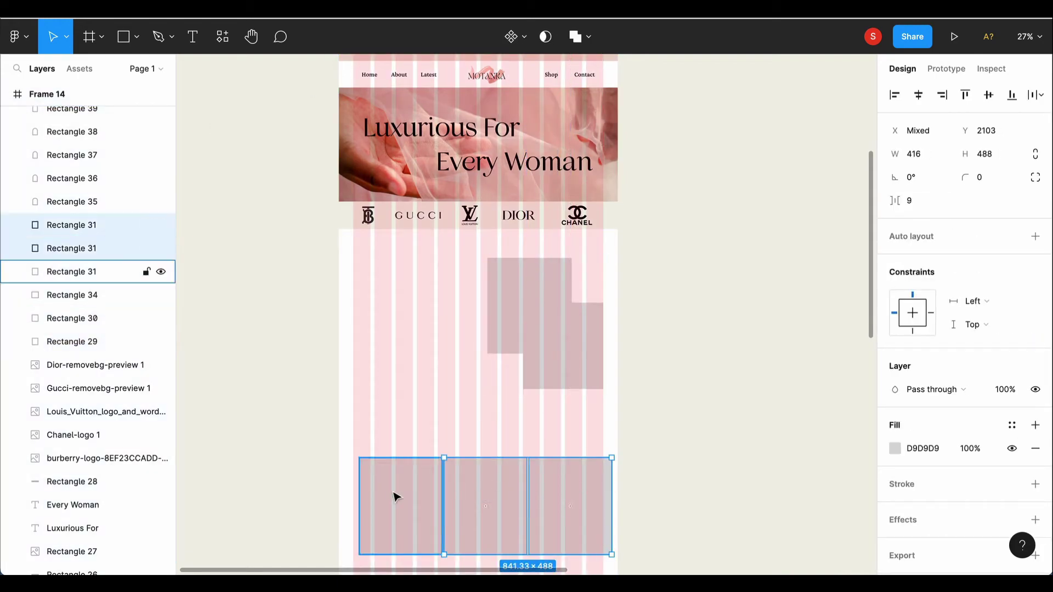
pyautogui.moveTo(491, 492); pyautogui.dragTo(483, 492)
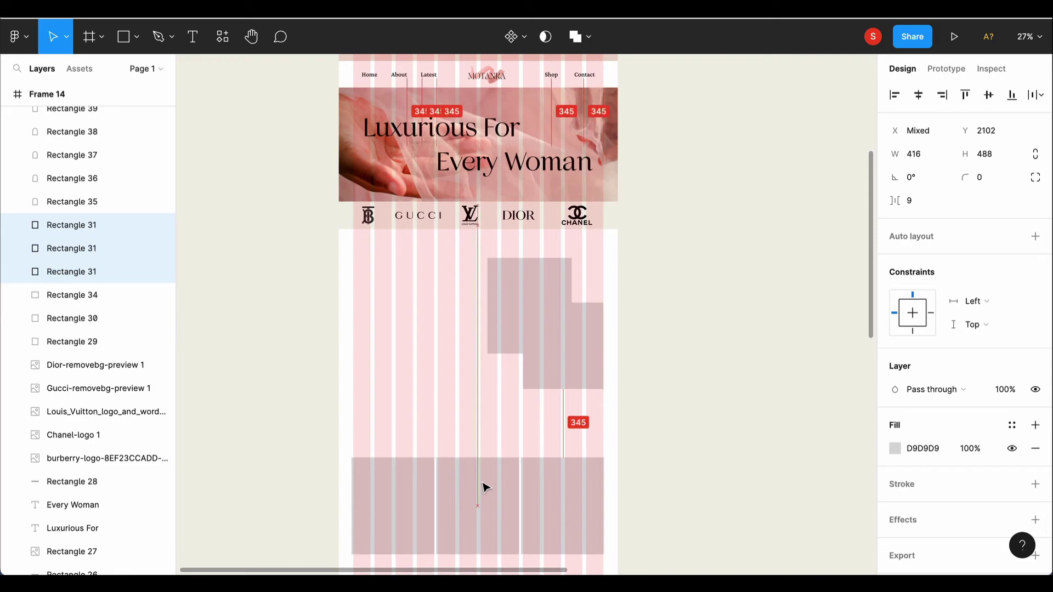
pyautogui.click(526, 317)
# - Type 'New' and a staggered duplicate retyped as 'Arrival' left of the placeholders
pyautogui.click(203, 44)
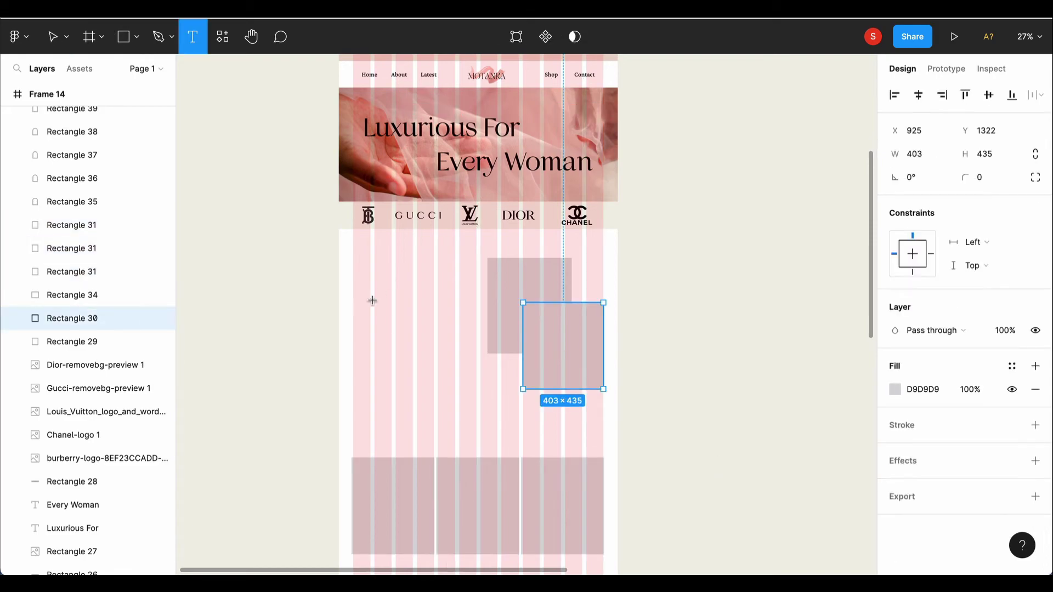
pyautogui.click(372, 304)
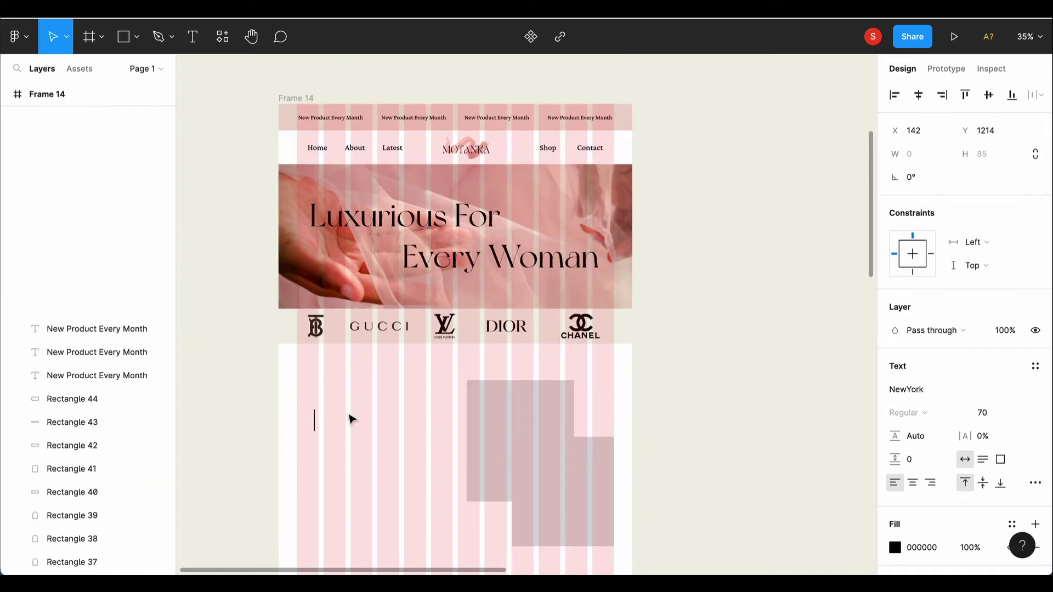
pyautogui.write('N')
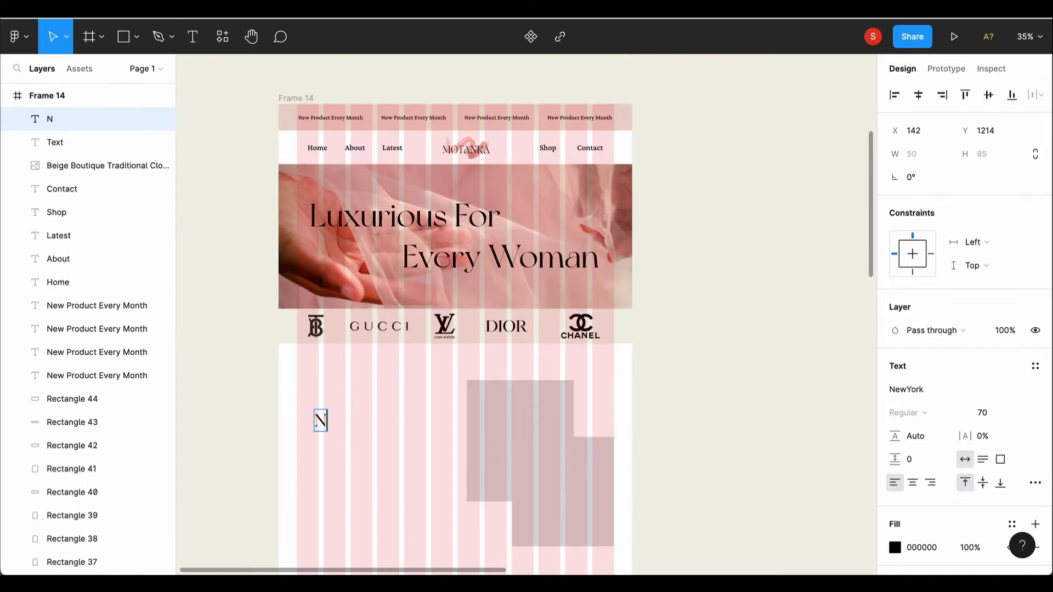
pyautogui.hotkey('ctrl', 'd')
pyautogui.press('Return')
pyautogui.moveTo(344, 425)
pyautogui.mouseDown()
pyautogui.moveTo(361, 452)
pyautogui.moveTo(344, 407)
pyautogui.mouseUp()
pyautogui.write('Arr')
# - Set the New Arrival heading to Cardo, tighten the two lines and enlarge the font size
pyautogui.keyDown('shift'); pyautogui.click(333, 422); pyautogui.keyUp('shift')
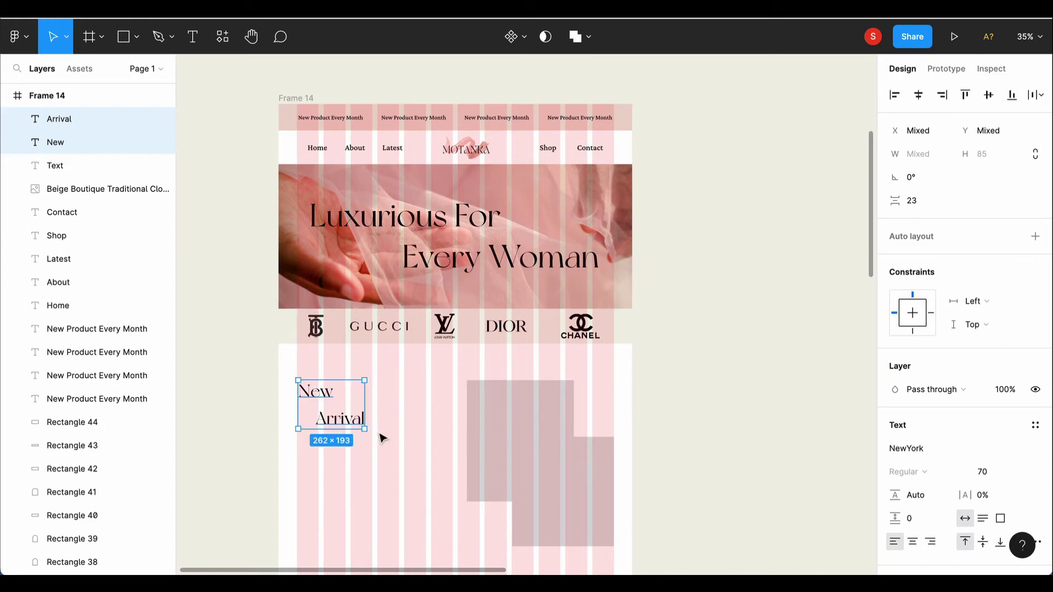
pyautogui.click(906, 448)
pyautogui.write('Cardo')
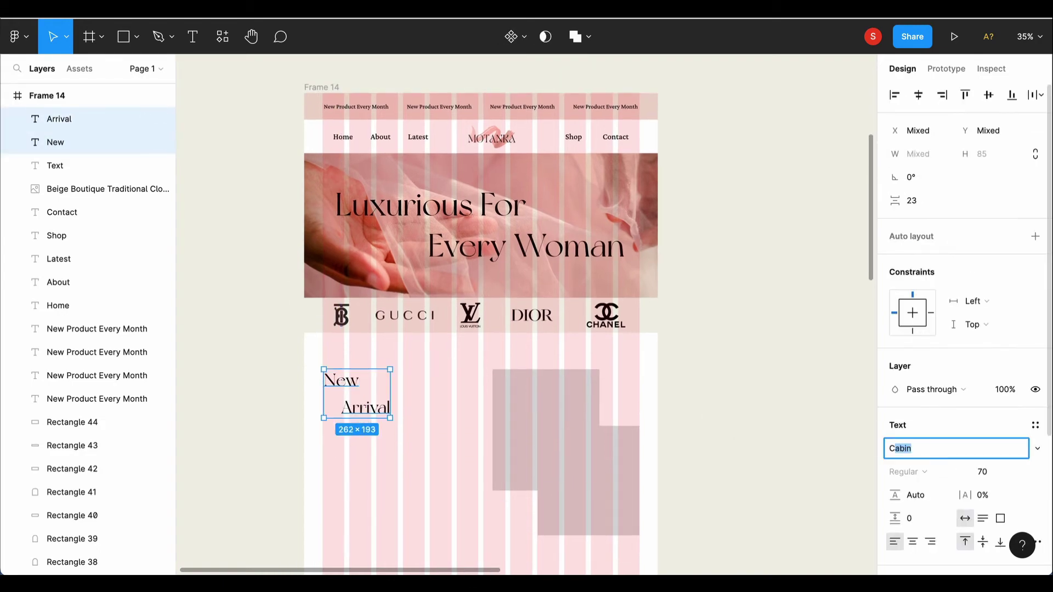
pyautogui.press('Return')
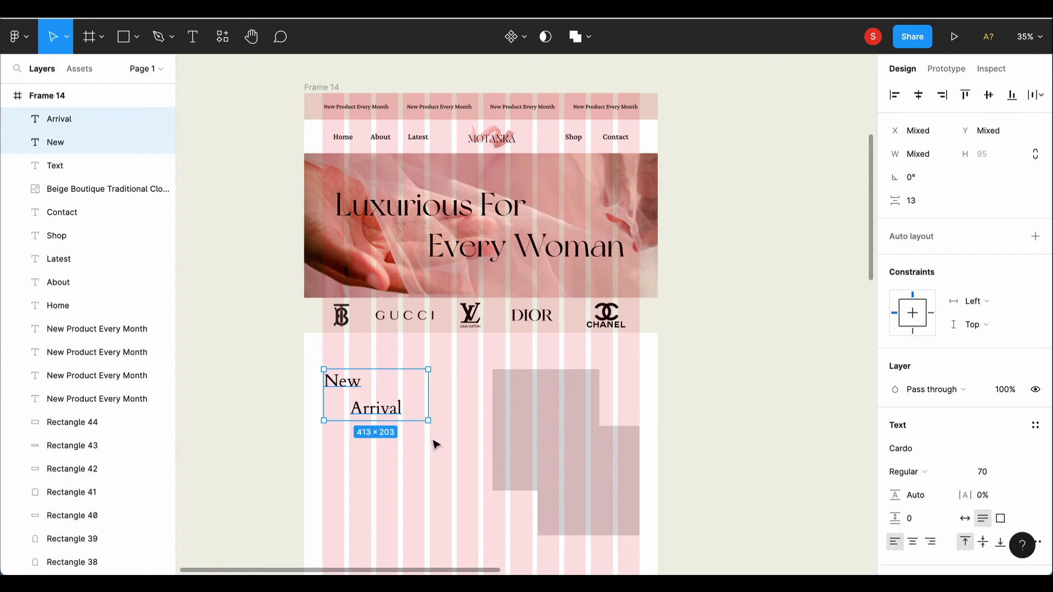
pyautogui.click(436, 444)
pyautogui.moveTo(350, 386); pyautogui.dragTo(350, 392)
pyautogui.keyDown('shift'); pyautogui.click(384, 409); pyautogui.keyUp('shift')
pyautogui.click(998, 471)
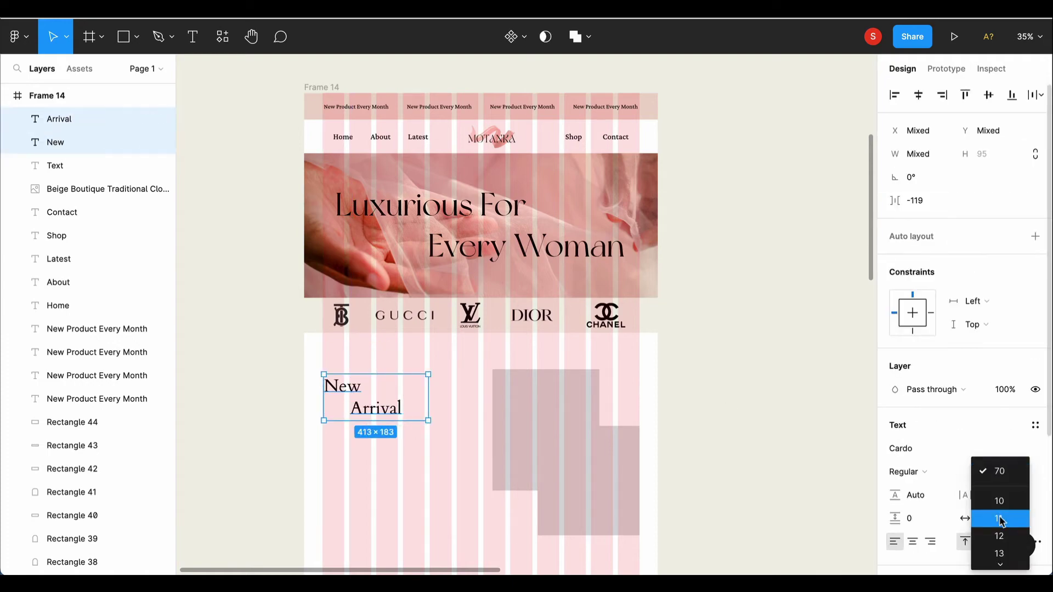
pyautogui.click(999, 536)
# - Copy the Lorem ipsum paragraph and place it beneath the heading
pyautogui.click(449, 470)
pyautogui.scroll(-2, 463, 543)
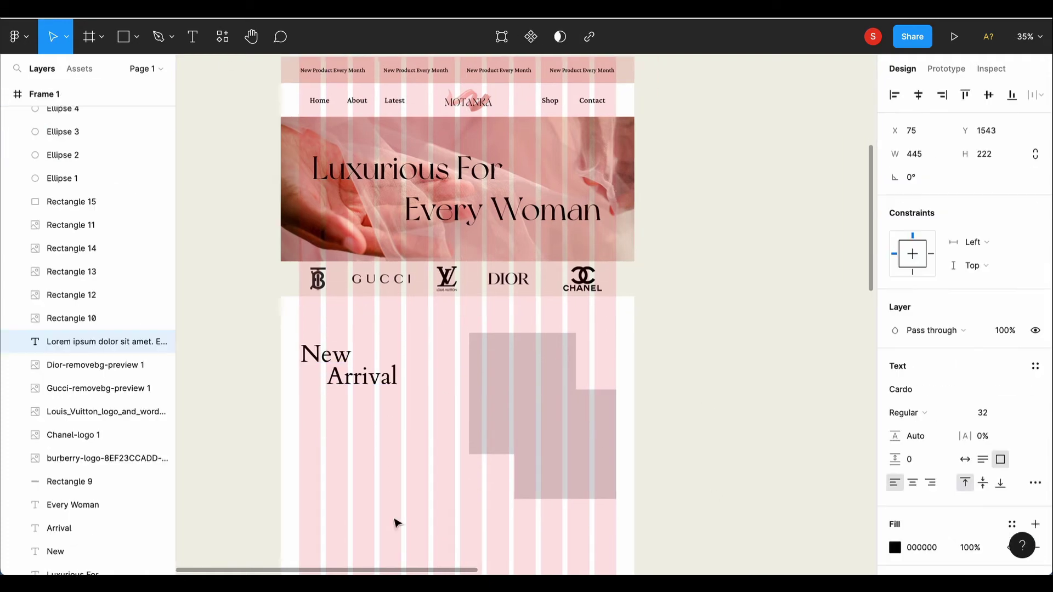
pyautogui.click(335, 412)
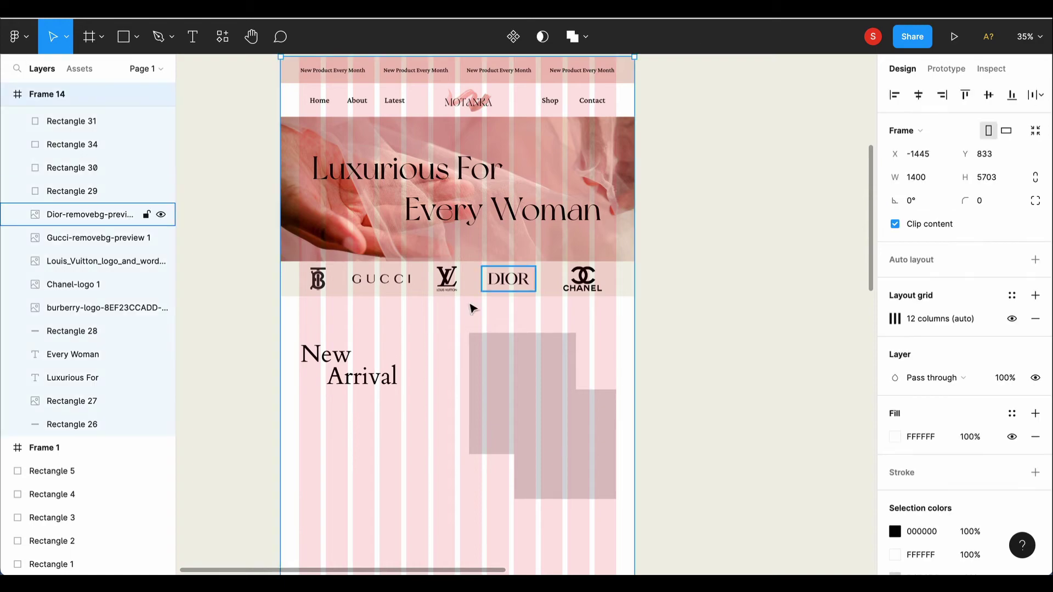
pyautogui.scroll(-2, 473, 308)
pyautogui.hotkey('ctrl', 'v')
pyautogui.moveTo(346, 422); pyautogui.dragTo(341, 385)
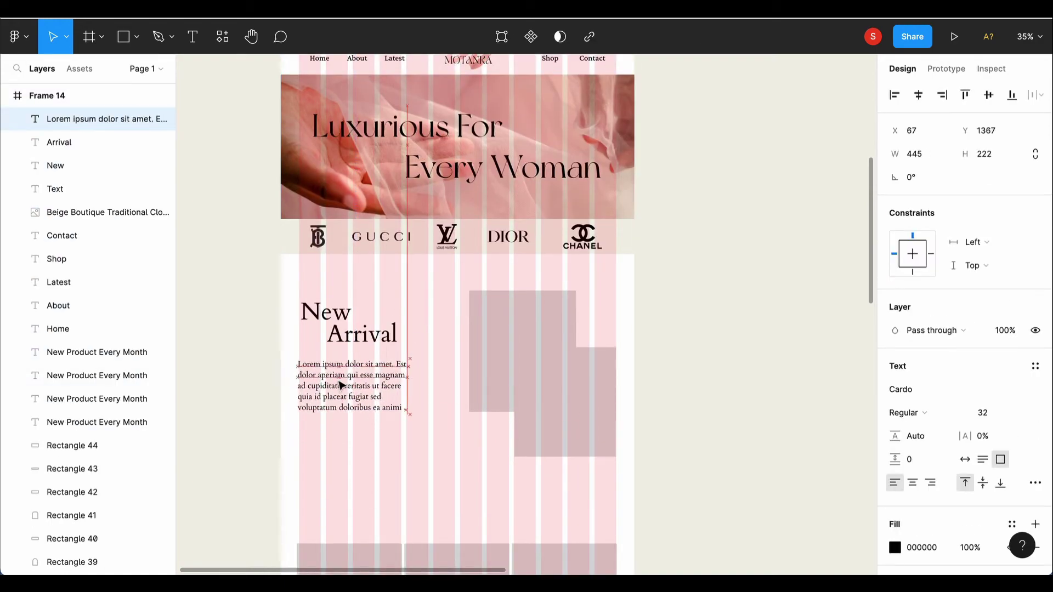
# - Paste fashion photos into both overlapping placeholders
pyautogui.press('Escape')
pyautogui.click(509, 334)
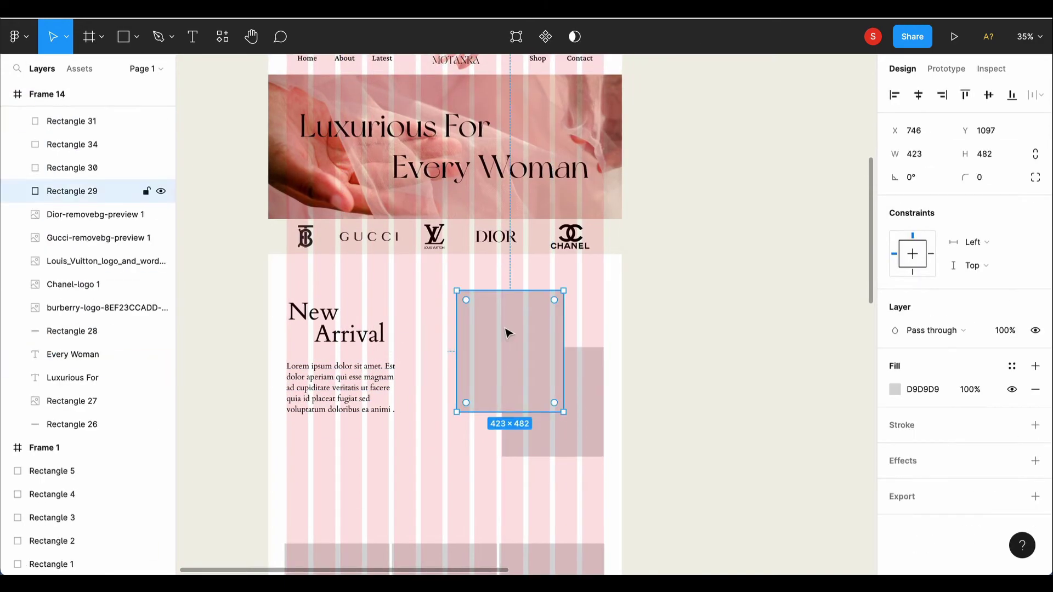
pyautogui.hotkey('ctrl', 'v')
pyautogui.click(569, 417)
pyautogui.hscroll(1, 520, 439)
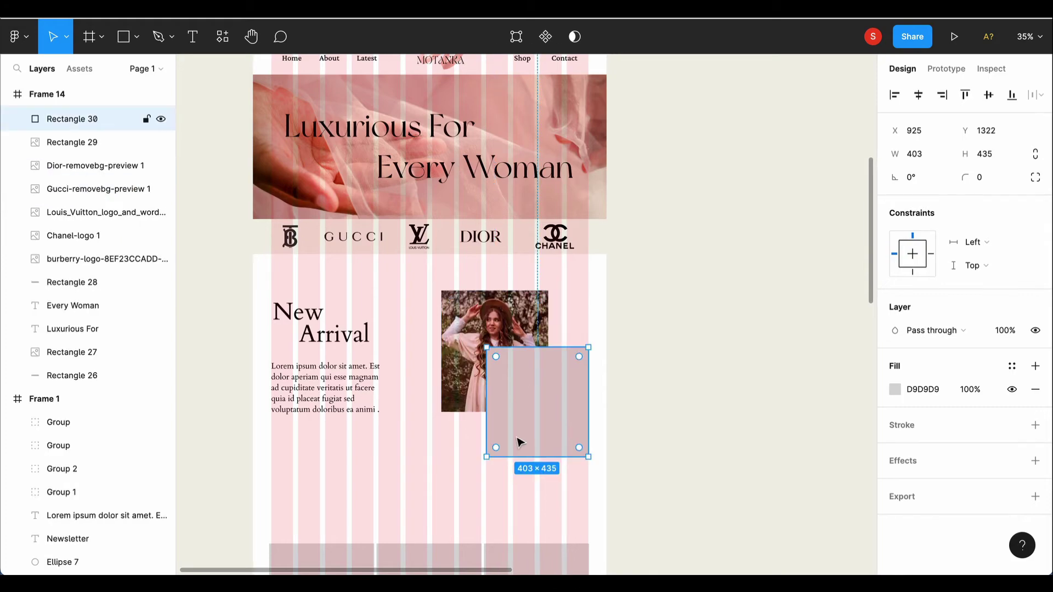
pyautogui.hotkey('ctrl', 'v')
# - Paste fashion photos into the three boxes of the bottom row
pyautogui.scroll(-4, 466, 453)
pyautogui.click(341, 364)
pyautogui.hotkey('ctrl', 'v')
pyautogui.press('Escape')
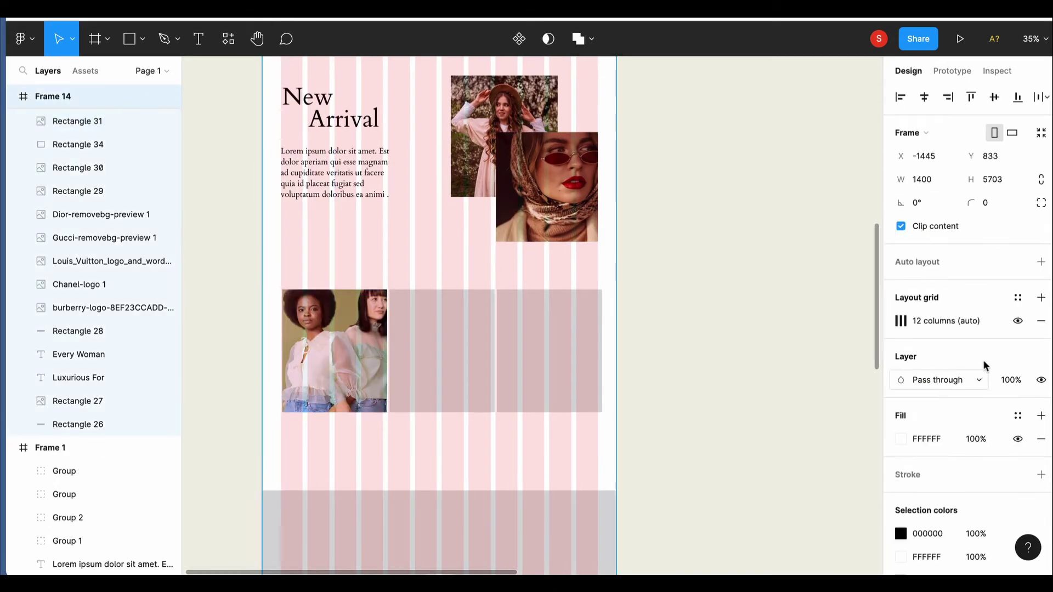
pyautogui.click(438, 364)
pyautogui.hscroll(1, 466, 365)
pyautogui.hotkey('ctrl', 'v')
pyautogui.hotkey('ctrl', 'v')
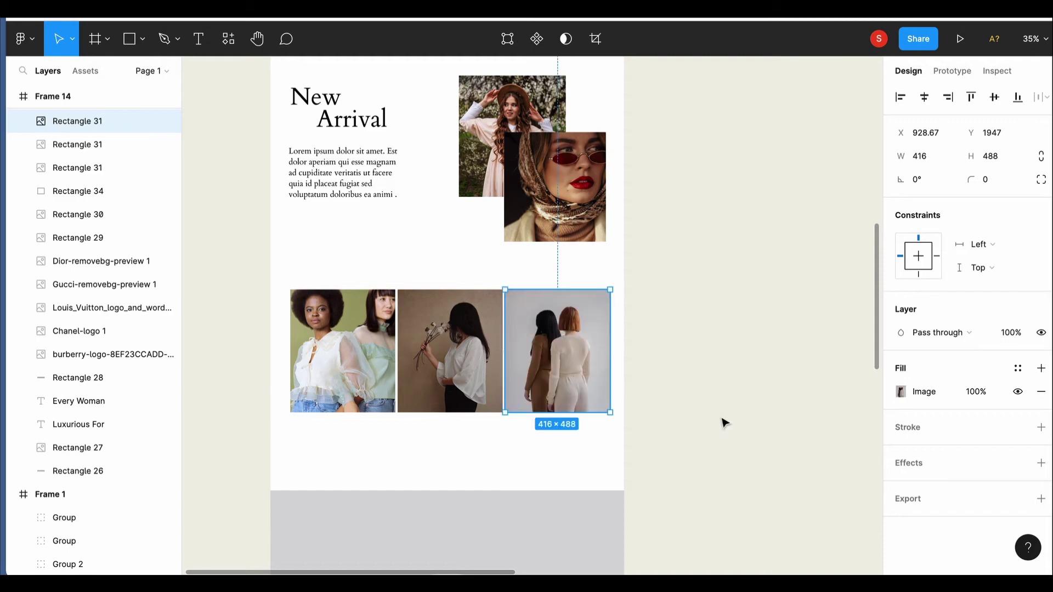
pyautogui.click(722, 423)
pyautogui.scroll(-3, 508, 414)
pyautogui.click(508, 414)
pyautogui.scroll(-5, 564, 416)
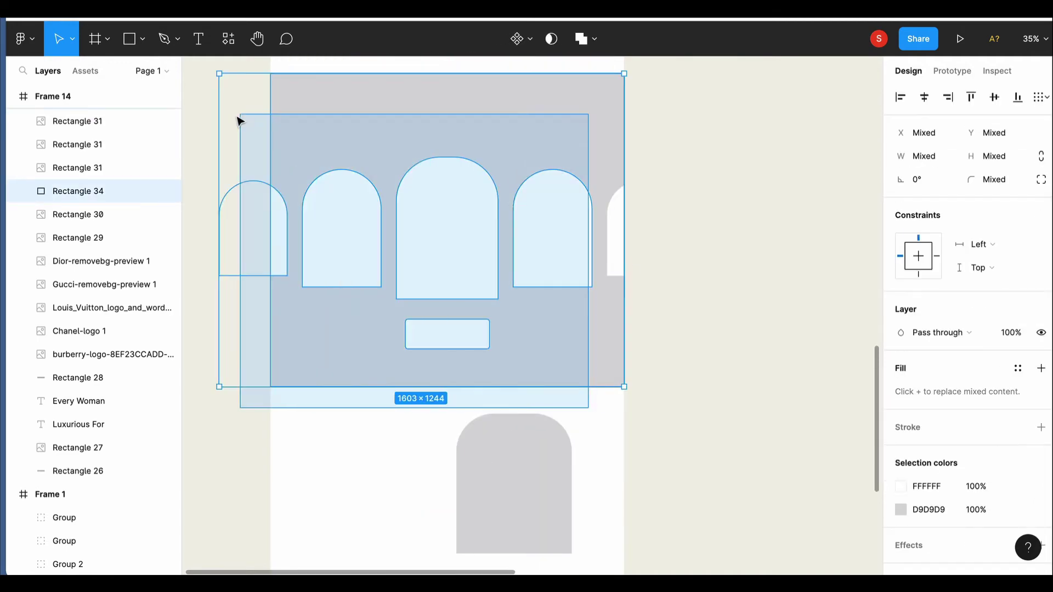
# - Move the arch panel and its shapes below the photo row and centre it
pyautogui.moveTo(620, 254); pyautogui.dragTo(237, 118)
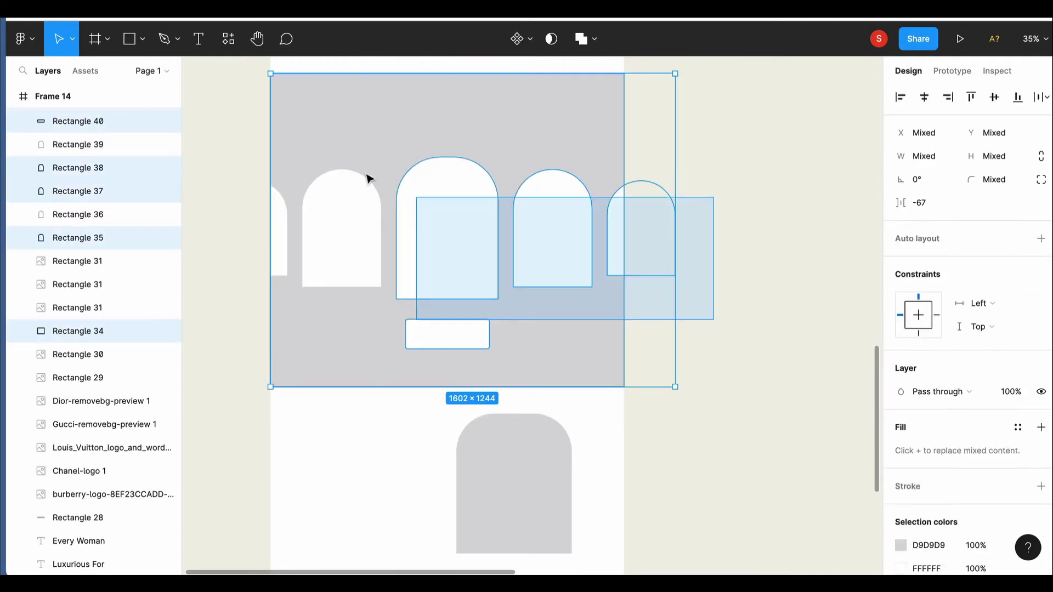
pyautogui.moveTo(435, 181); pyautogui.dragTo(441, 305)
pyautogui.click(739, 420)
pyautogui.moveTo(739, 401)
pyautogui.mouseDown()
pyautogui.moveTo(353, 363)
pyautogui.moveTo(258, 384)
pyautogui.mouseUp()
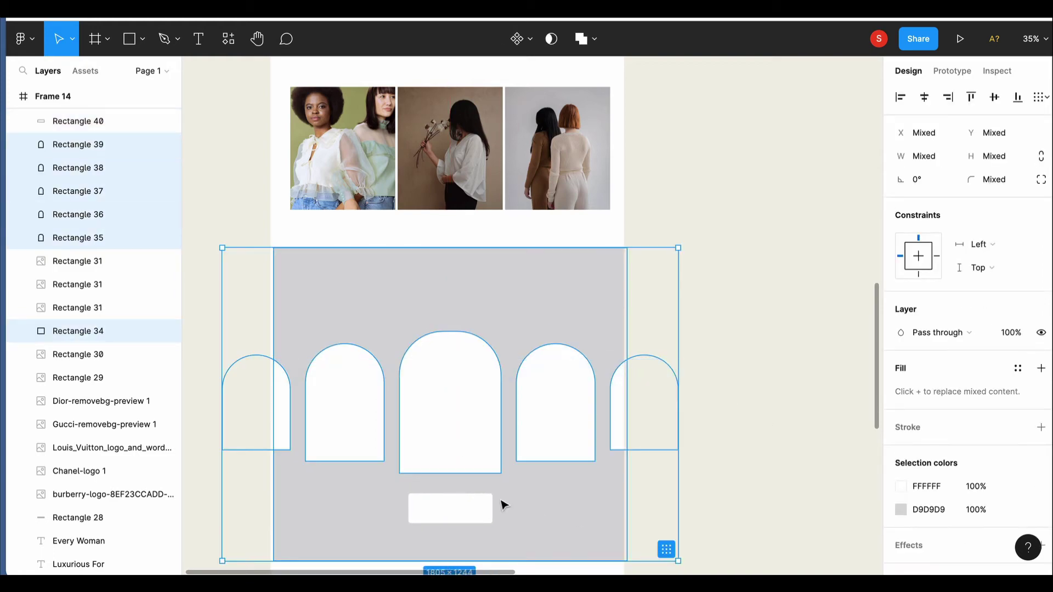
pyautogui.moveTo(448, 320); pyautogui.dragTo(447, 316)
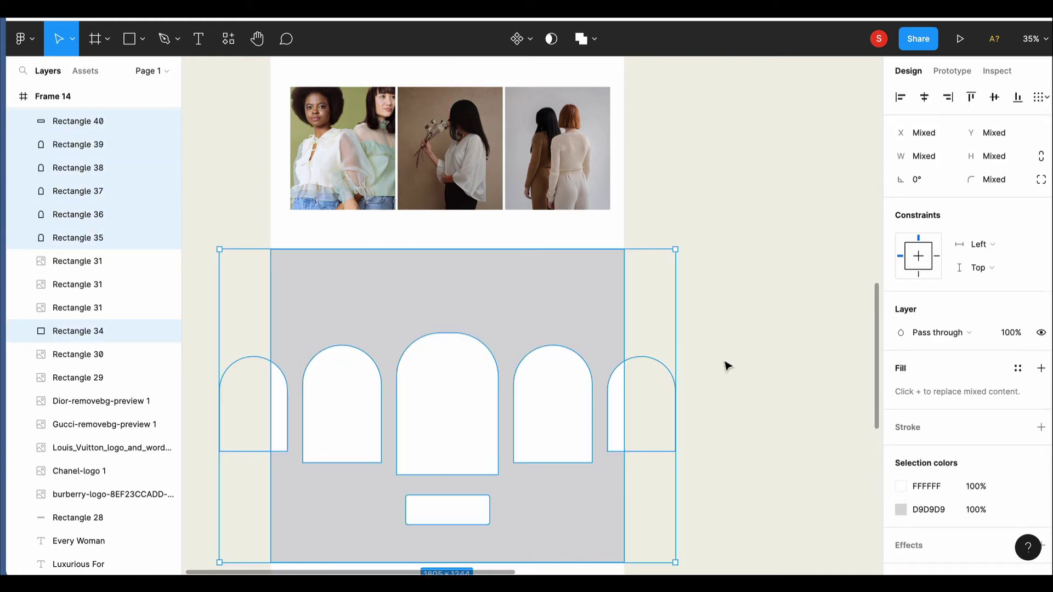
# - Make the arch panel background black and start a heading on it
pyautogui.click(900, 394)
pyautogui.click(754, 296)
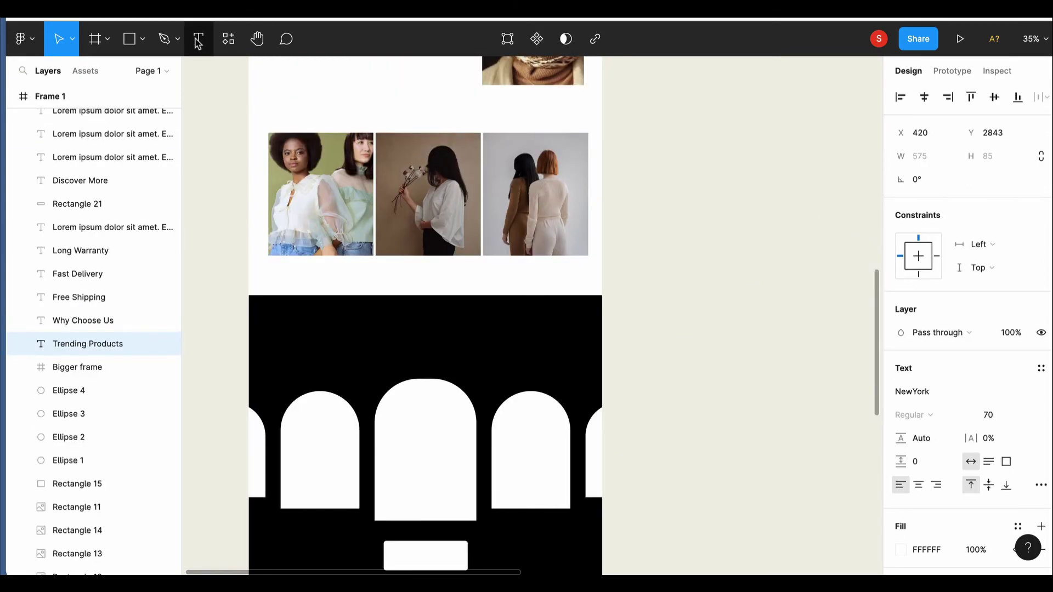
pyautogui.click(198, 42)
pyautogui.click(374, 334)
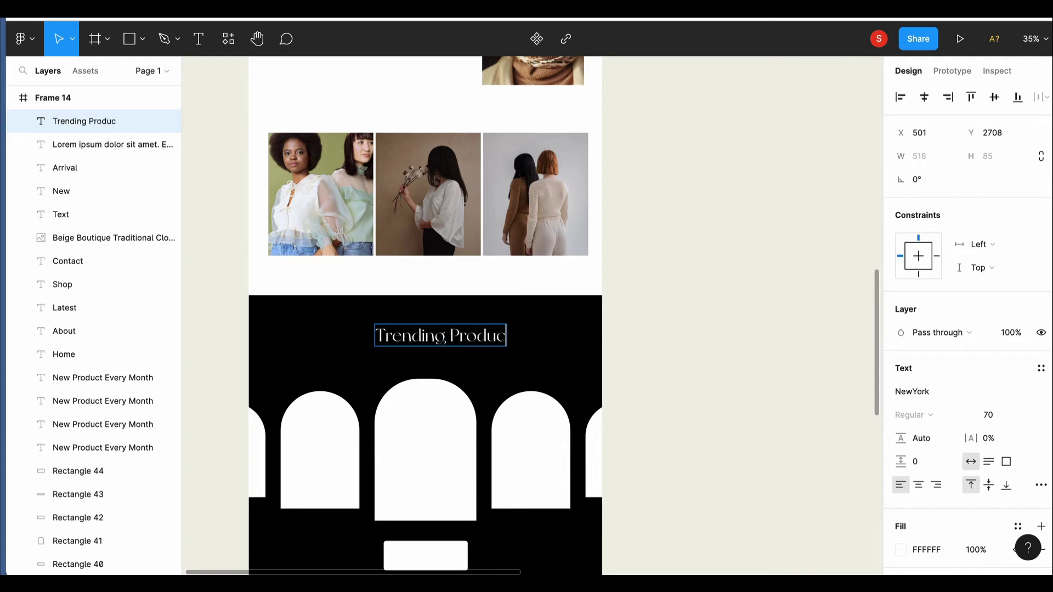
# - Add a white, centred, shortened description paragraph under the Trending Products heading
pyautogui.scroll(2, 343, 141)
pyautogui.click(340, 97)
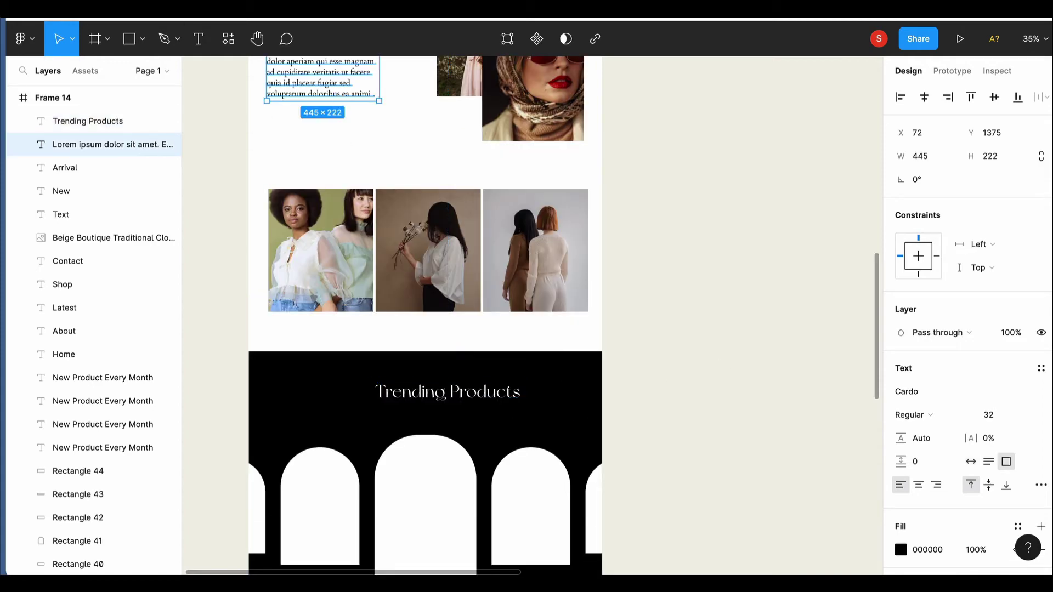
pyautogui.click(198, 39)
pyautogui.moveTo(370, 410); pyautogui.dragTo(521, 418)
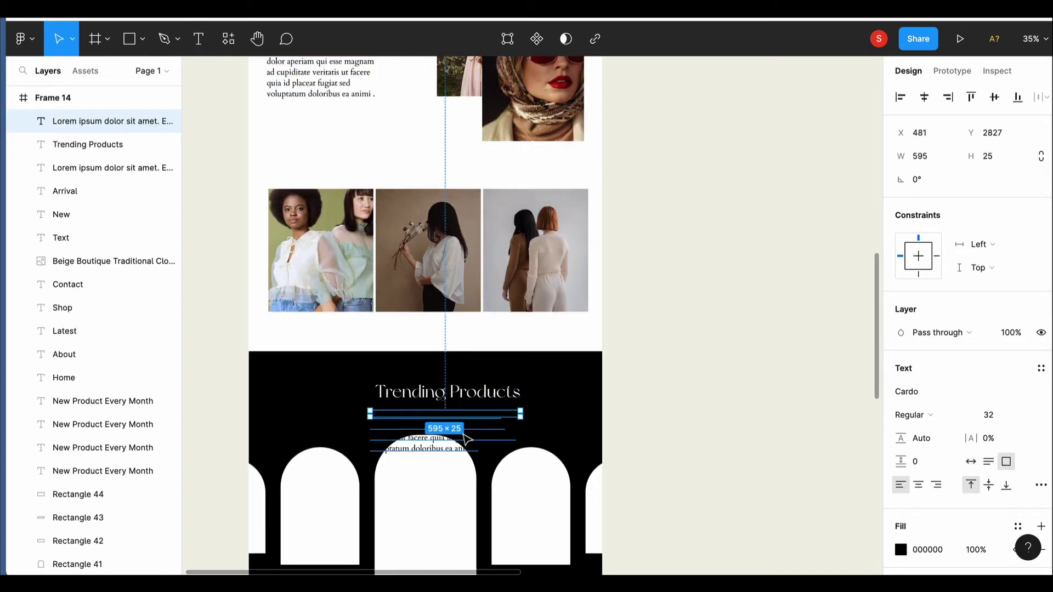
pyautogui.hotkey('ctrl', 'a')
pyautogui.click(900, 549)
pyautogui.click(710, 213)
pyautogui.press('Escape')
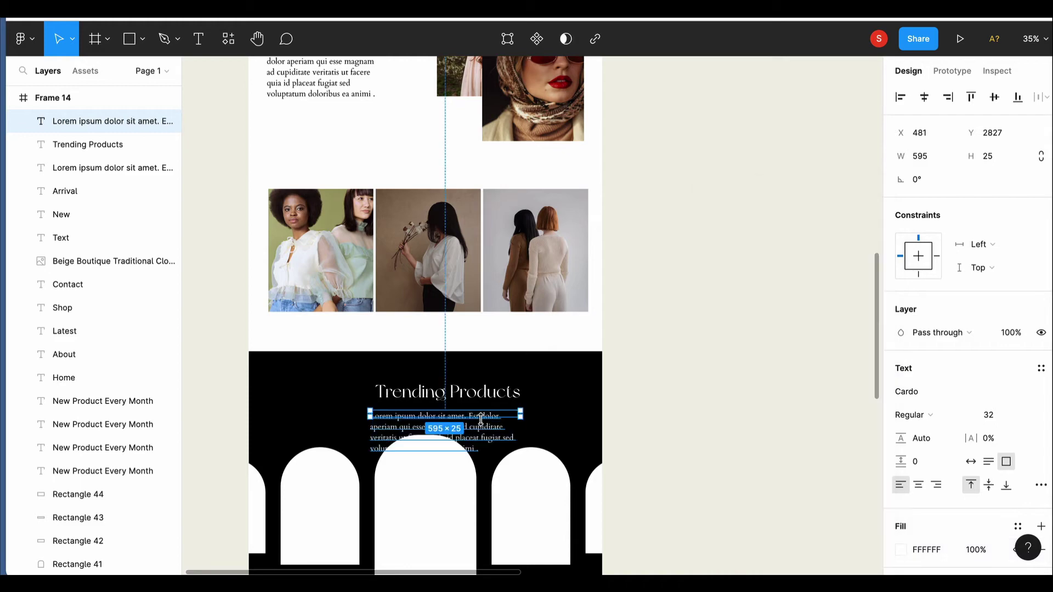
pyautogui.moveTo(481, 420); pyautogui.dragTo(480, 459)
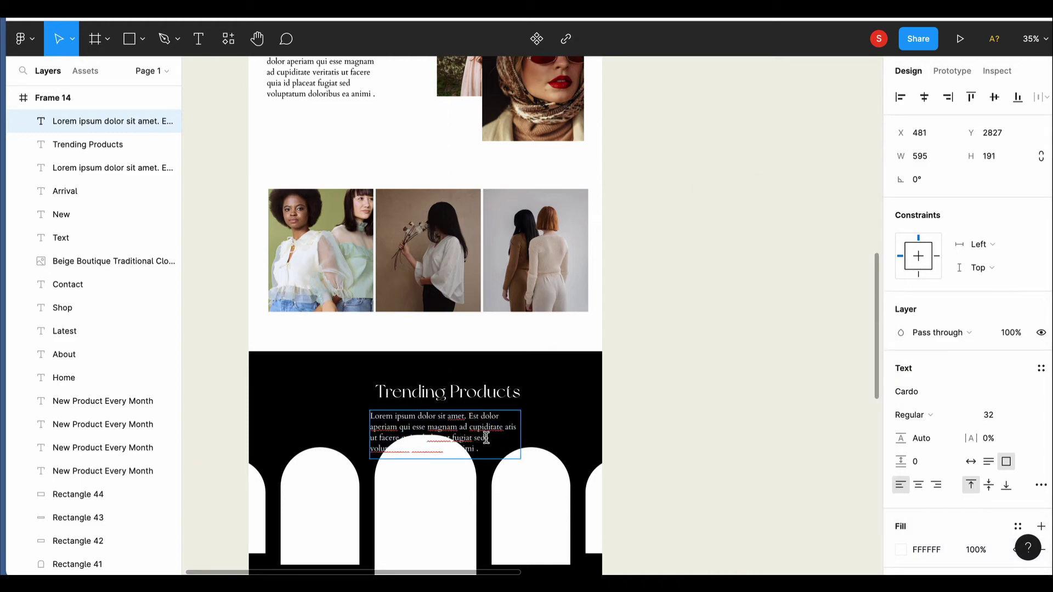
pyautogui.press('BackSpace')
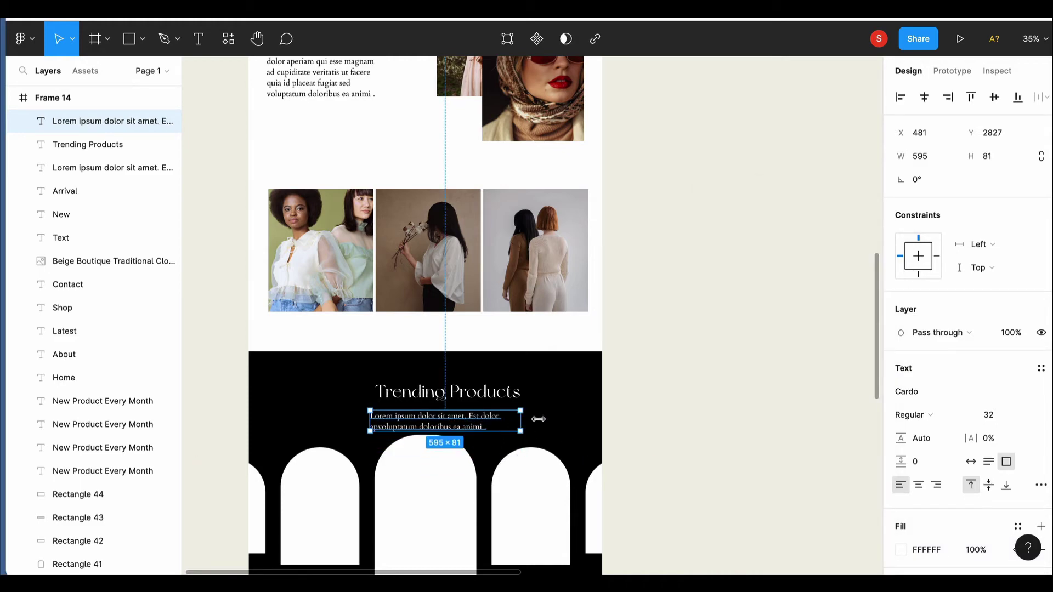
pyautogui.hotkey('ctrl', 'alt', 't')
pyautogui.moveTo(520, 420); pyautogui.dragTo(565, 418)
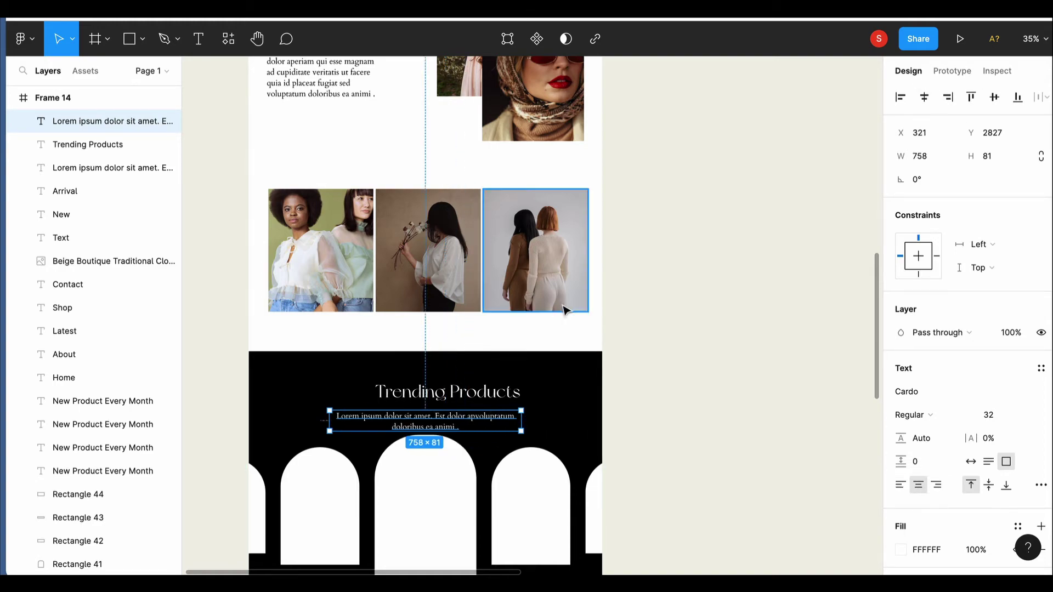
# - Move the four arches and the white button down slightly
pyautogui.scroll(-3, 564, 305)
pyautogui.click(494, 297)
pyautogui.scroll(-3, 446, 404)
pyautogui.click(585, 336)
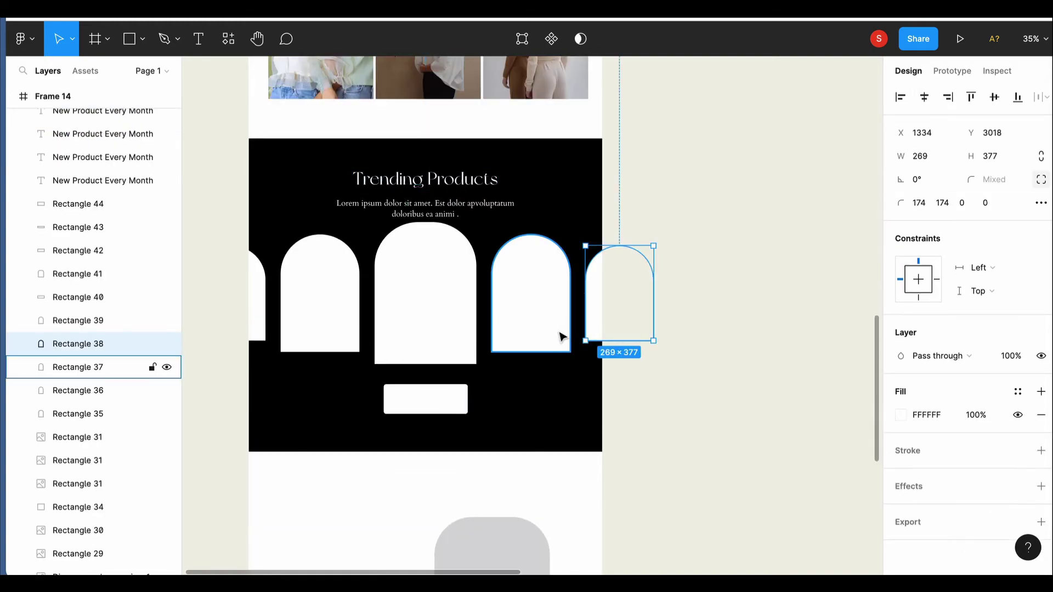
pyautogui.keyDown('shift'); pyautogui.click(531, 329); pyautogui.keyUp('shift')
pyautogui.keyDown('shift'); pyautogui.click(298, 329); pyautogui.keyUp('shift')
pyautogui.keyDown('shift'); pyautogui.click(256, 307); pyautogui.keyUp('shift')
pyautogui.keyDown('shift'); pyautogui.click(425, 398); pyautogui.keyUp('shift')
pyautogui.moveTo(447, 348); pyautogui.dragTo(453, 356)
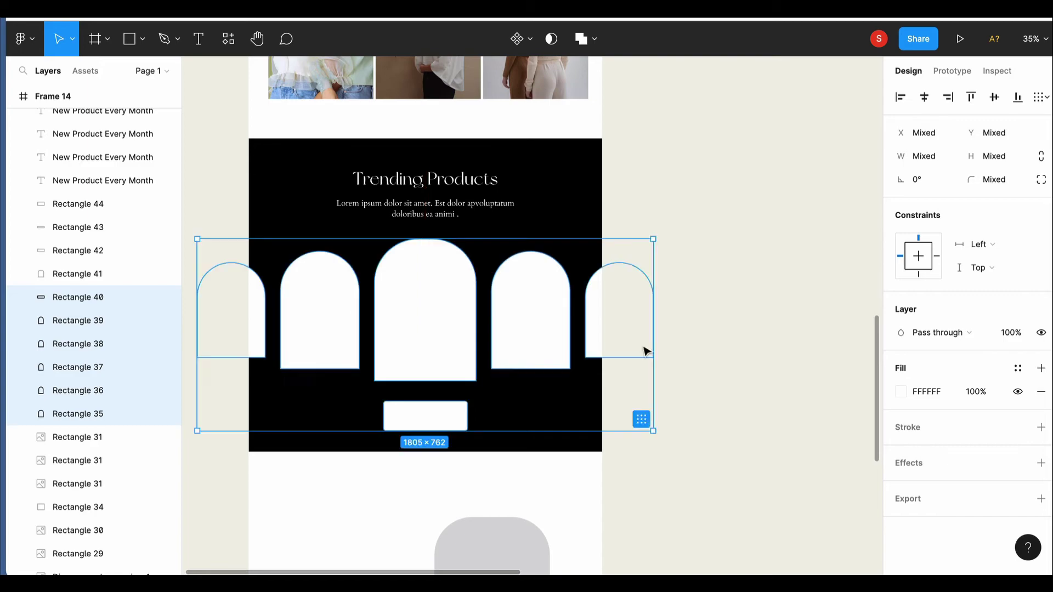
# - Fill each empty Trending arch with a model photo
pyautogui.click(425, 307)
pyautogui.hscroll(-2, 486, 347)
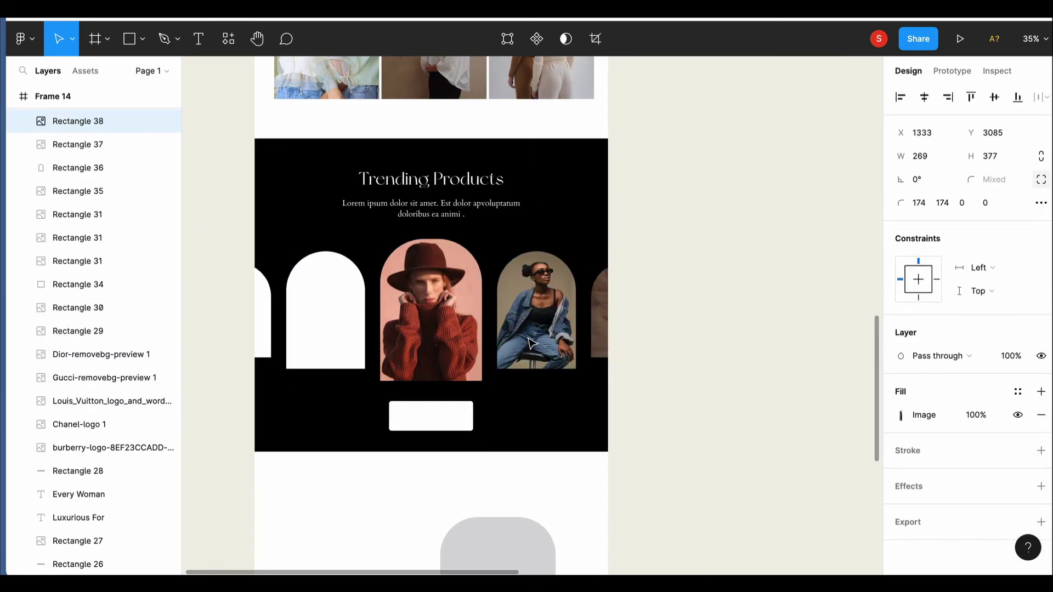
pyautogui.click(323, 318)
pyautogui.hscroll(-2, 411, 321)
pyautogui.hscroll(-2, 489, 513)
pyautogui.click(382, 323)
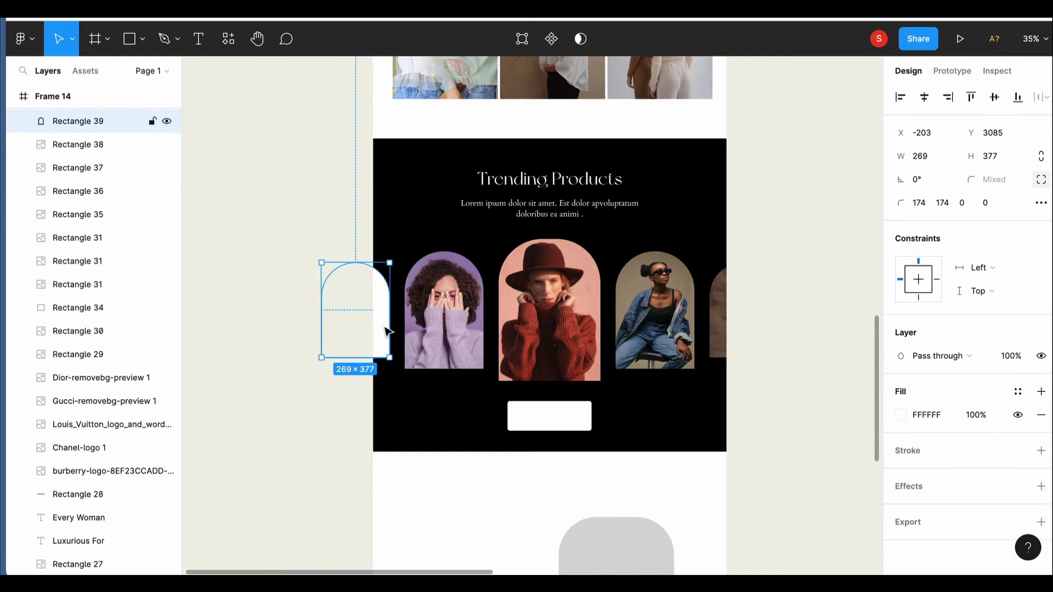
pyautogui.click(540, 419)
pyautogui.click(548, 208)
# - Add a bold 'Discover More' label inside the white button
pyautogui.click(195, 39)
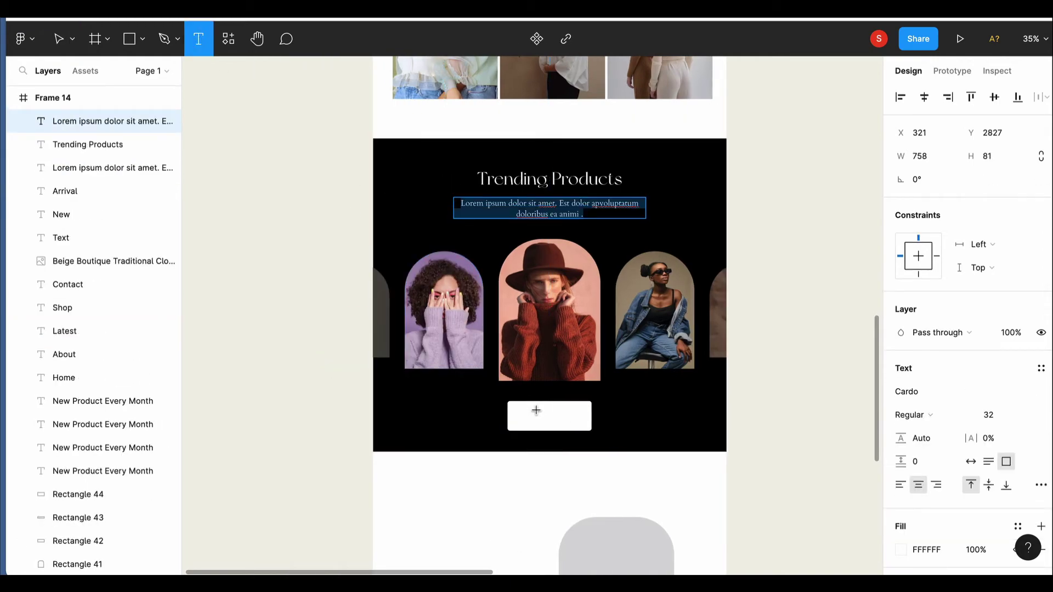
pyautogui.click(536, 413)
pyautogui.write('Discover More')
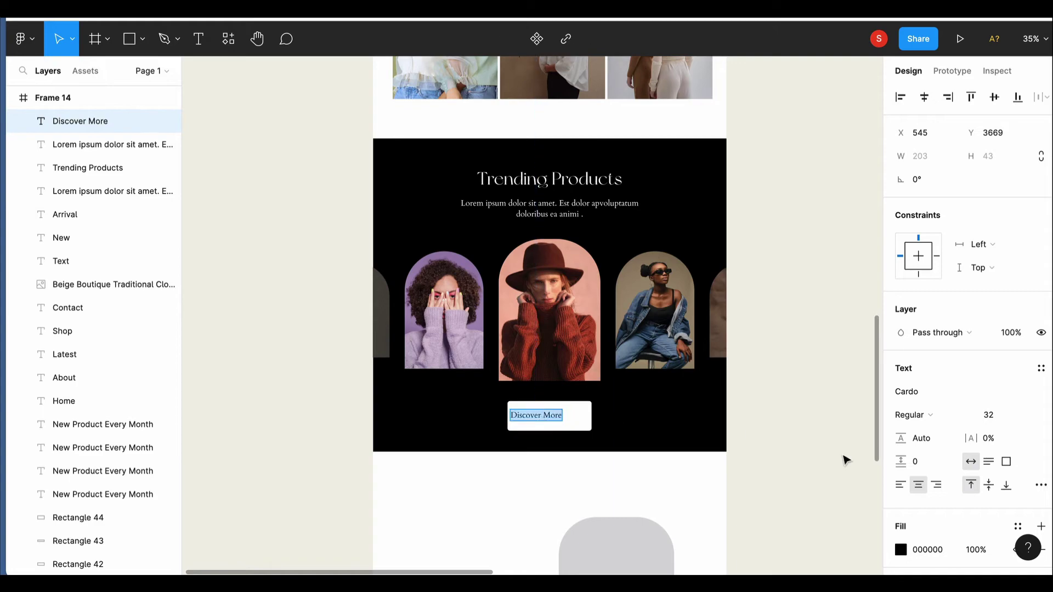
pyautogui.click(913, 415)
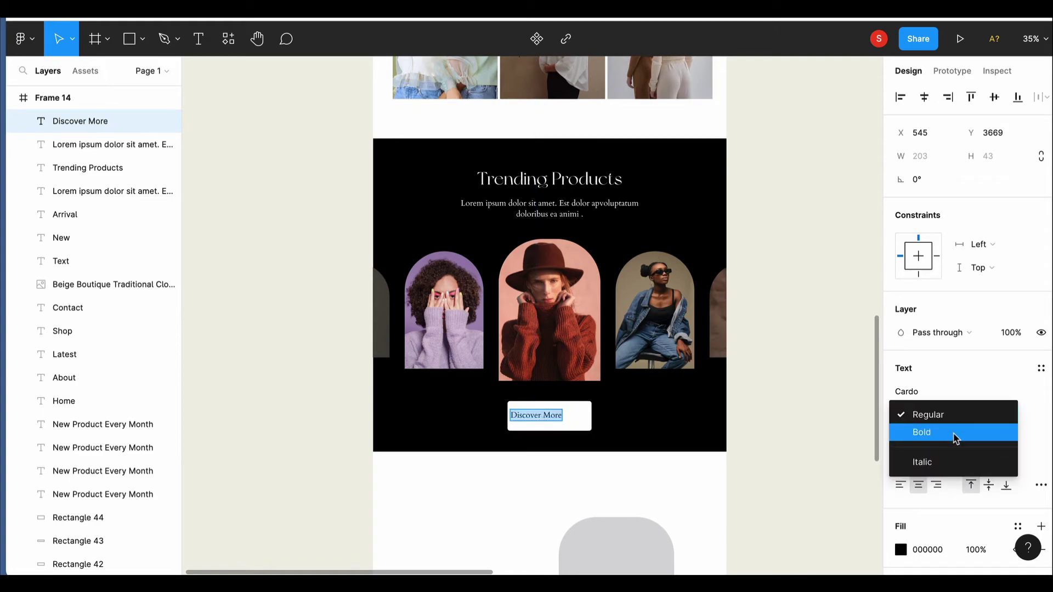
pyautogui.keyDown('shift'); pyautogui.click(591, 425); pyautogui.keyUp('shift')
pyautogui.click(615, 482)
pyautogui.scroll(-4, 611, 411)
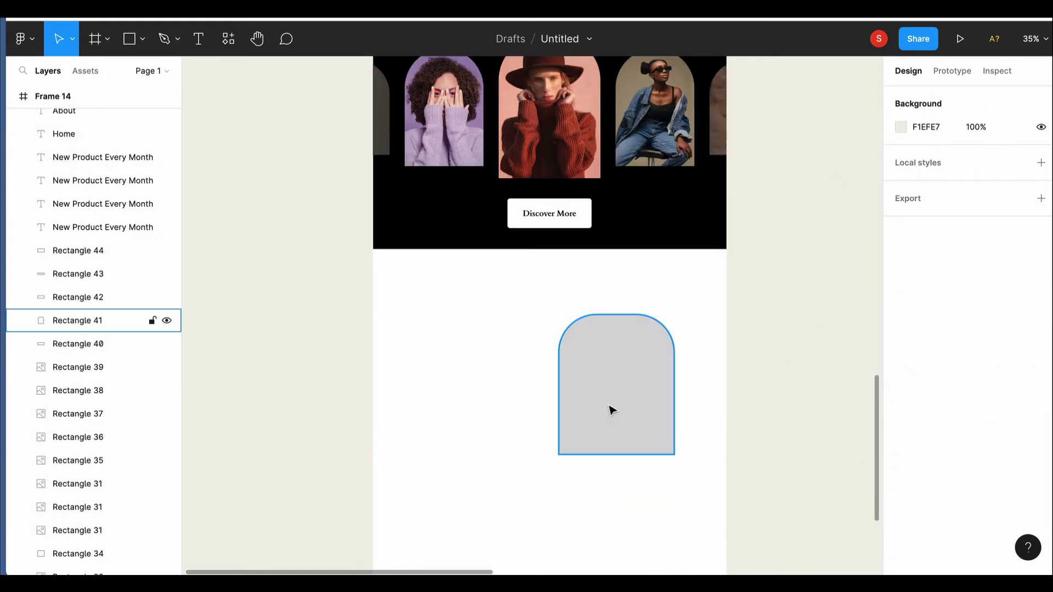
pyautogui.scroll(3, 611, 411)
# - Start a 'Why Choose Us' heading below the Trending section
pyautogui.doubleClick(548, 127)
pyautogui.click(422, 458)
pyautogui.write('Why Choose Us')
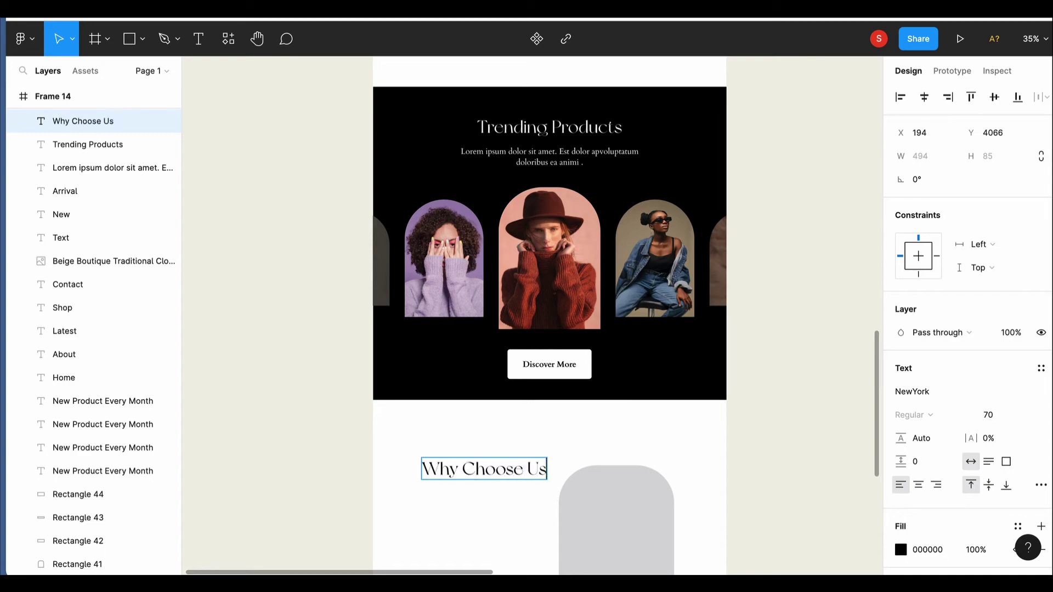
pyautogui.scroll(-4, 559, 480)
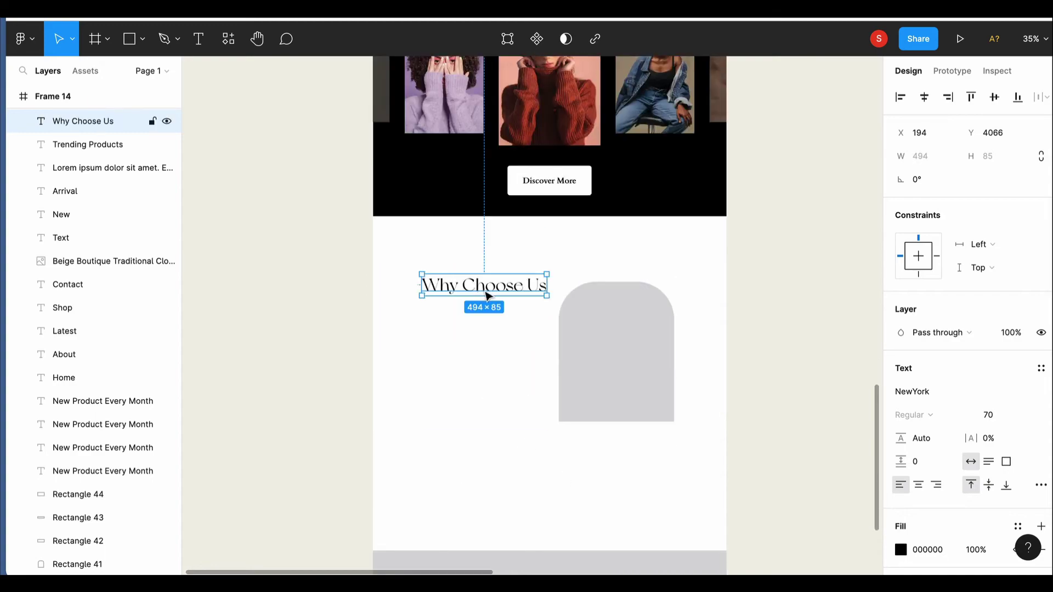
pyautogui.moveTo(487, 291); pyautogui.dragTo(475, 306)
# - Align the Why Choose Us heading to the first column of the 12-column layout grid
pyautogui.click(628, 310)
pyautogui.click(53, 96)
pyautogui.click(1041, 296)
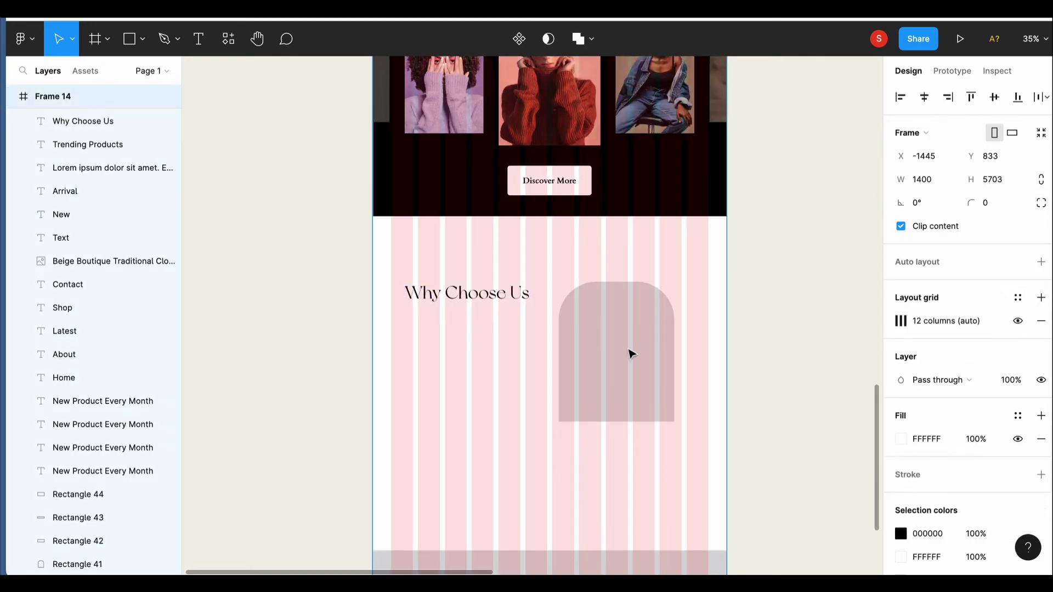
pyautogui.moveTo(617, 343); pyautogui.dragTo(650, 324)
pyautogui.moveTo(476, 290); pyautogui.dragTo(469, 286)
pyautogui.hscroll(2, 473, 305)
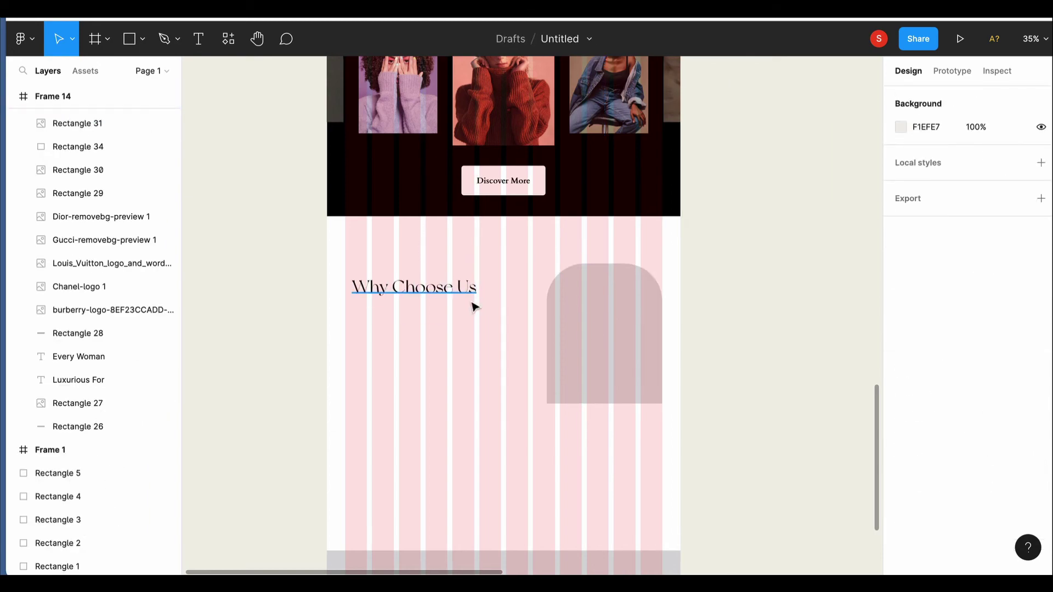
pyautogui.scroll(2, 473, 306)
pyautogui.click(468, 331)
# - Paste the Lorem ipsum paragraph below the Why Choose Us heading
pyautogui.click(409, 390)
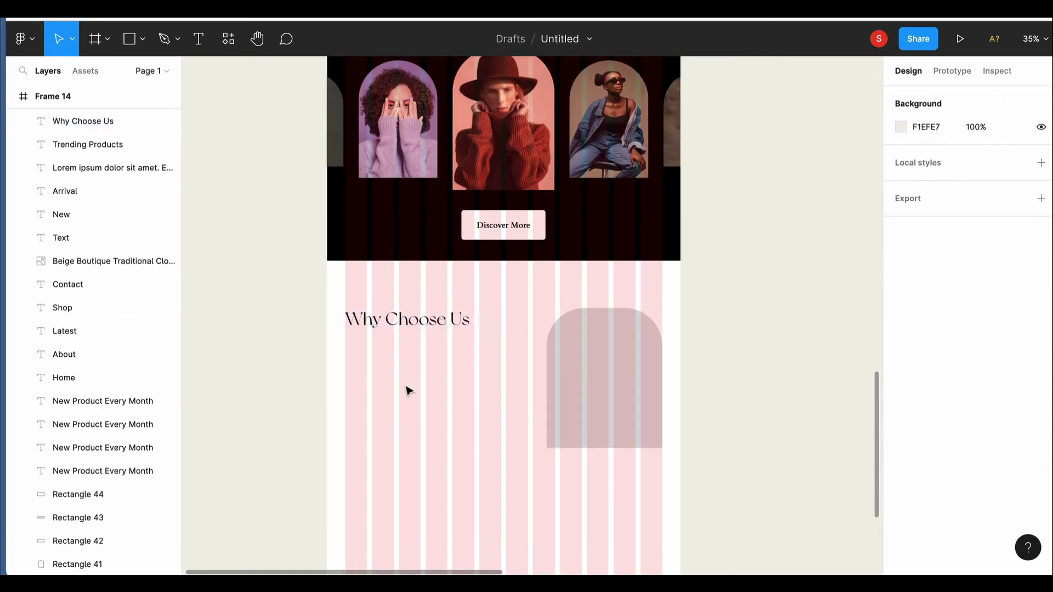
pyautogui.hotkey('ctrl', 'v')
pyautogui.moveTo(512, 346); pyautogui.dragTo(402, 372)
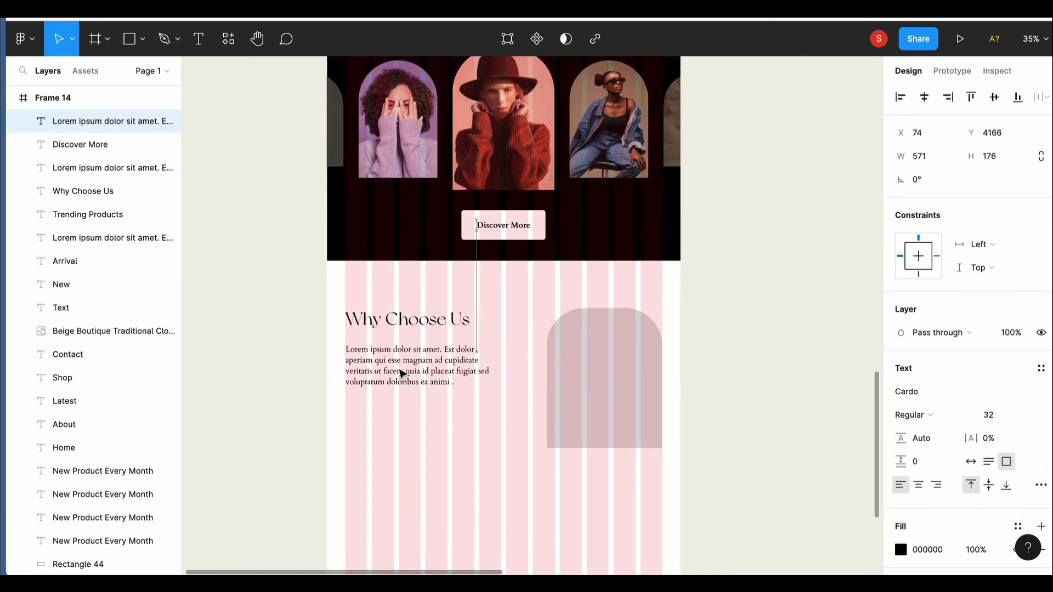
# - Hide the layout grid and paste the blazer photo into the grey arch
pyautogui.click(597, 426)
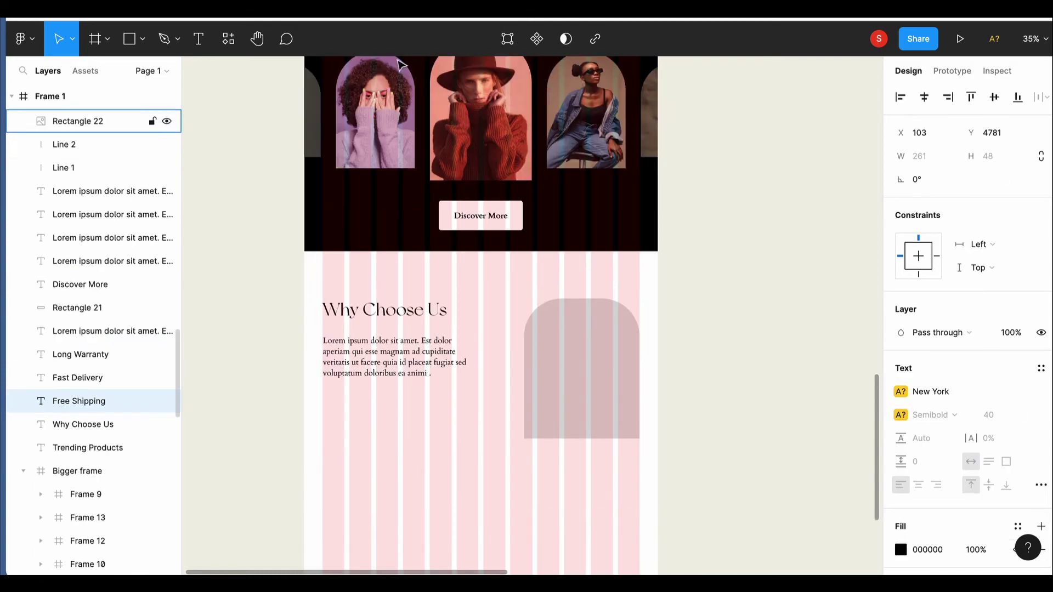
pyautogui.click(11, 96)
pyautogui.click(86, 99)
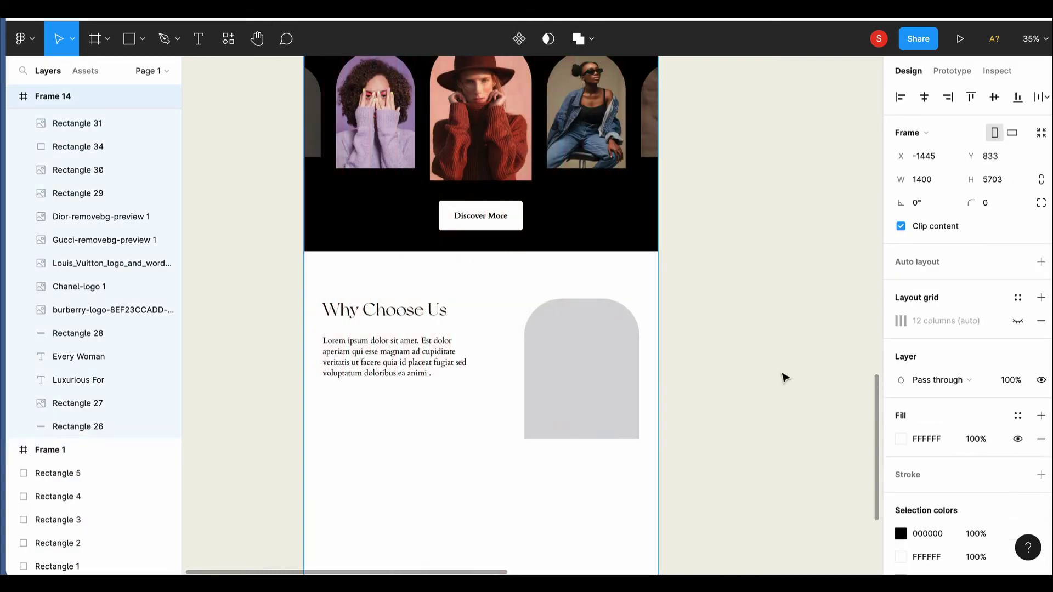
pyautogui.click(601, 375)
pyautogui.hotkey('ctrl', 'v')
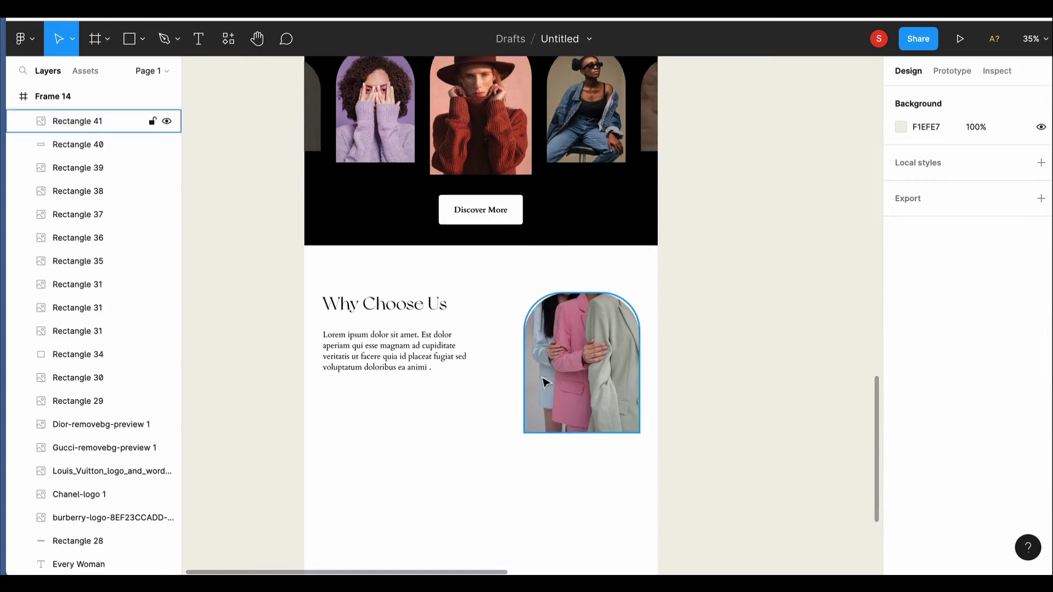
# - Add a bold 'Free Shipping' label below the Why Choose Us paragraph
pyautogui.scroll(-2, 494, 443)
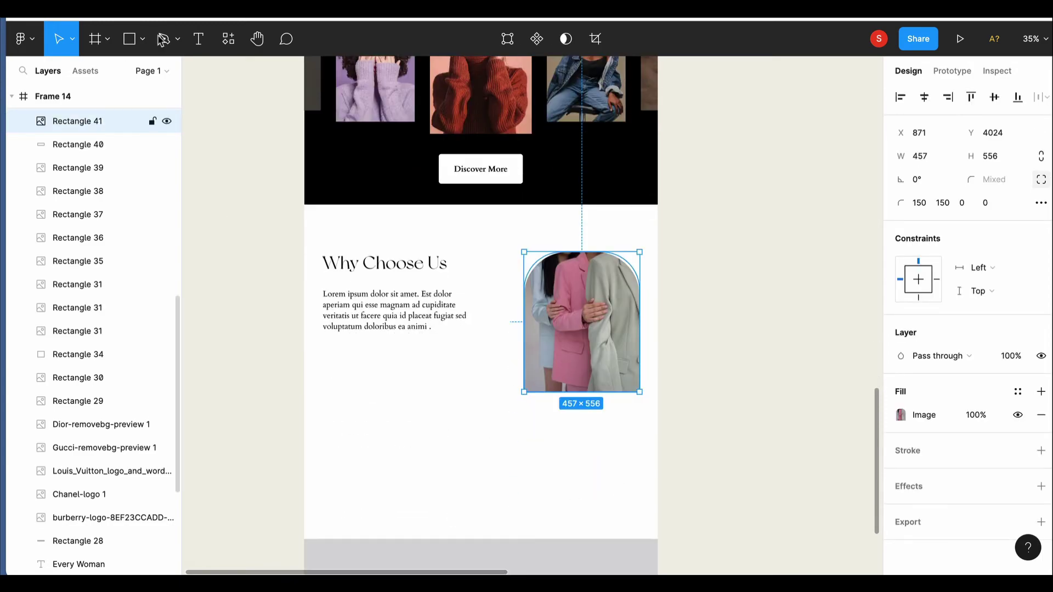
pyautogui.click(199, 39)
pyautogui.click(347, 379)
pyautogui.write('Free Shipping')
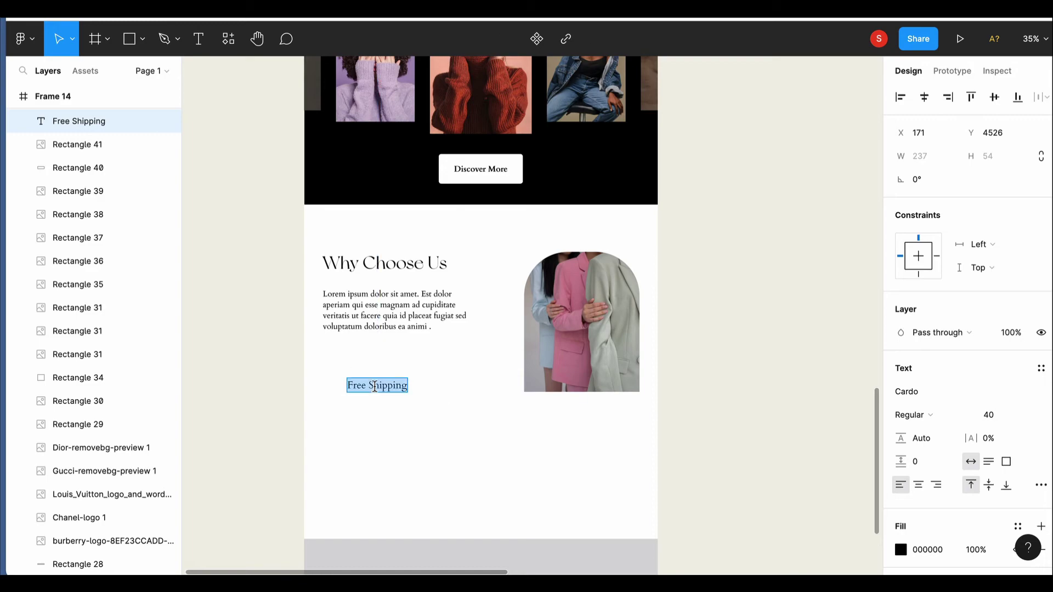
pyautogui.click(912, 415)
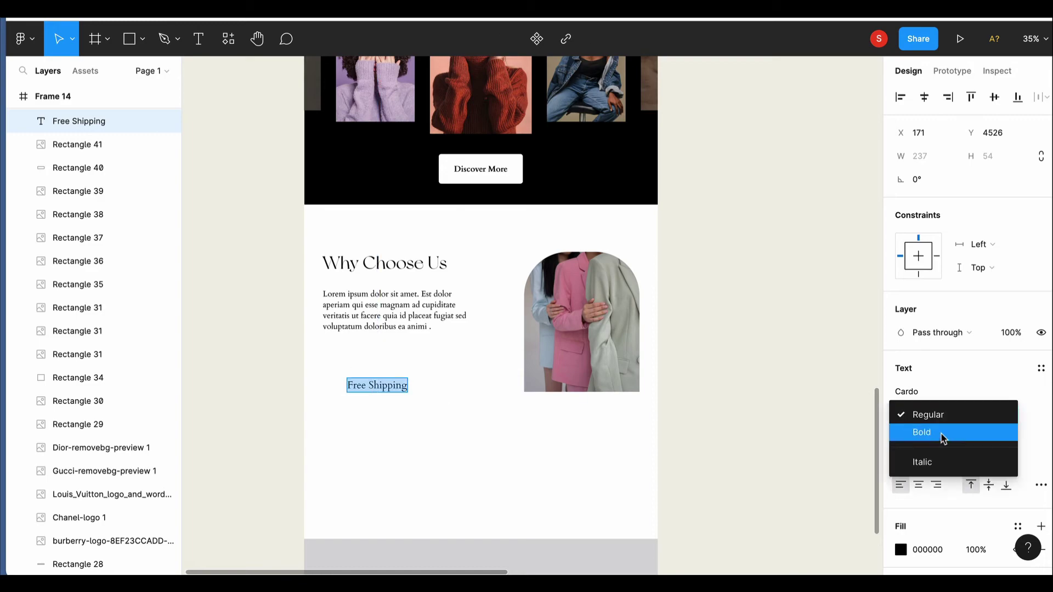
pyautogui.click(933, 434)
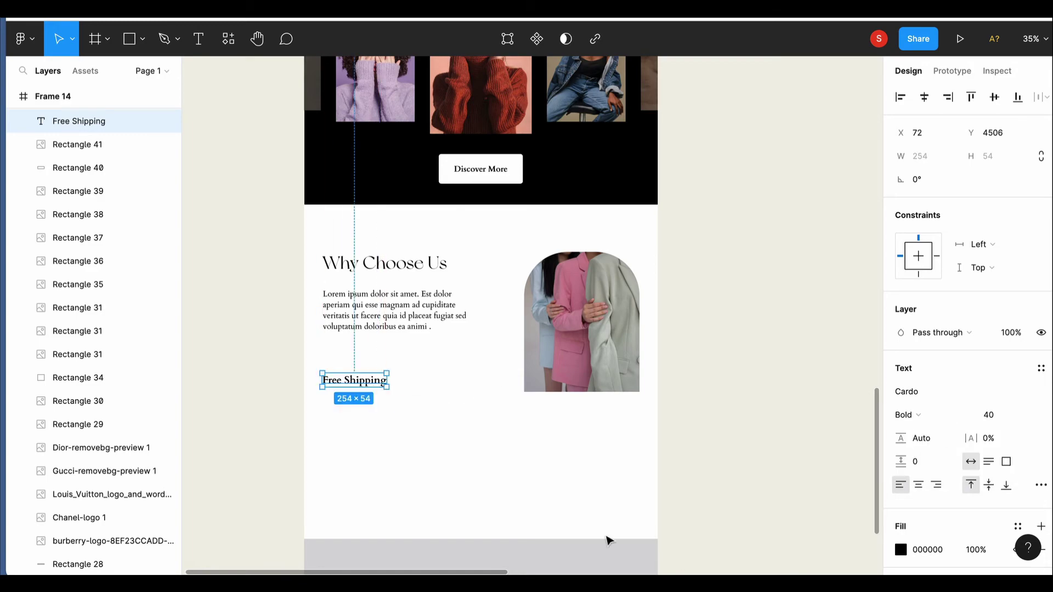
# - Set the blazer photo's corner radius to 0, leaving its size unchanged
pyautogui.click(581, 324)
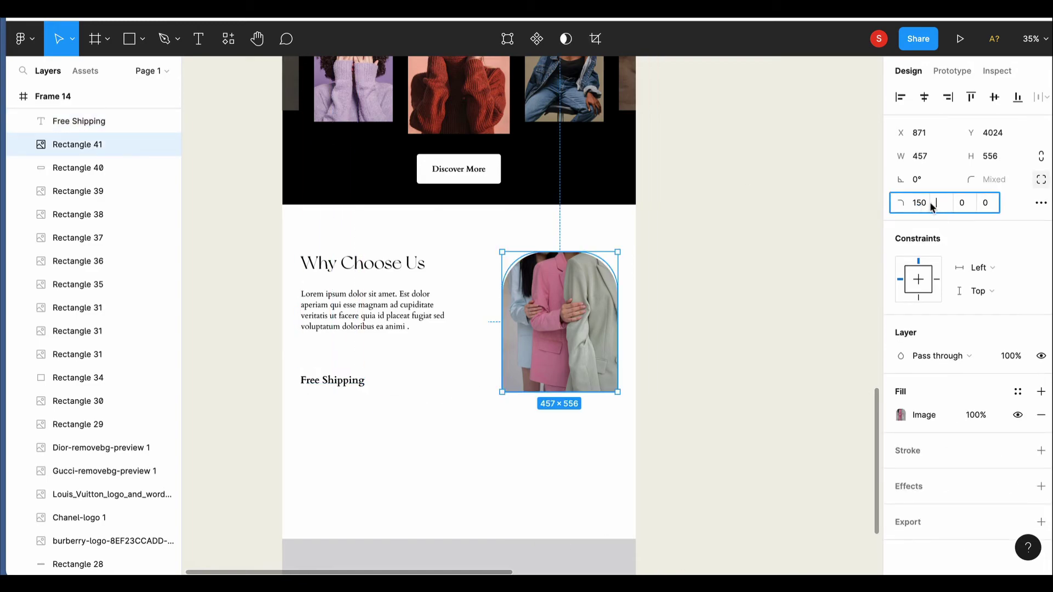
pyautogui.write('0')
pyautogui.press('Return')
pyautogui.click(642, 348)
pyautogui.click(586, 306)
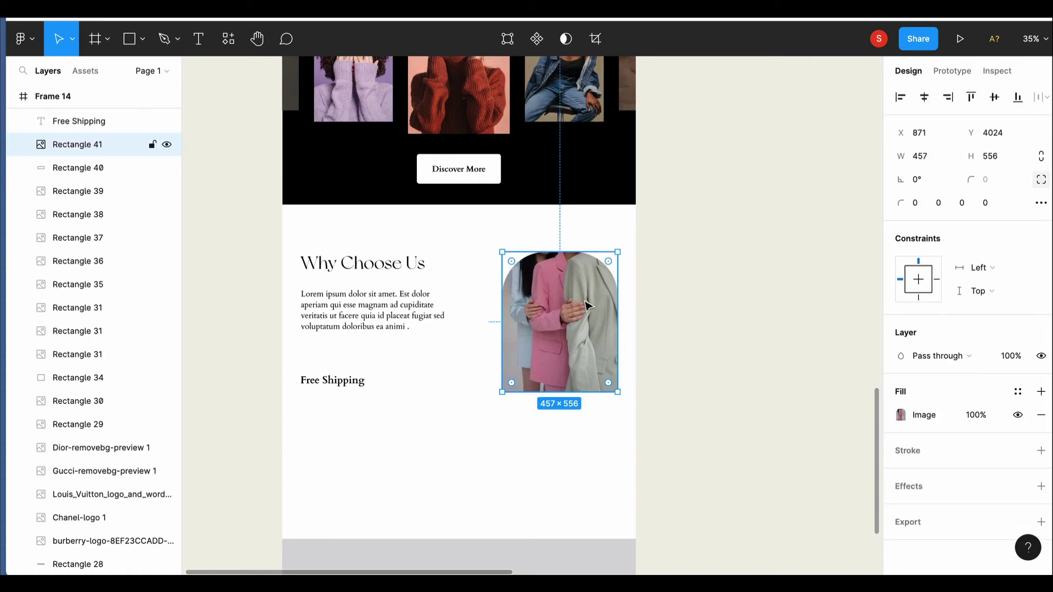
pyautogui.doubleClick(547, 296)
pyautogui.press('Escape')
pyautogui.moveTo(498, 271); pyautogui.dragTo(482, 271)
pyautogui.hotkey('ctrl', 'z')
# - Insert a blazer photo with the Pexels plugin, then undo it
pyautogui.click(227, 39)
pyautogui.click(298, 71)
pyautogui.click(258, 202)
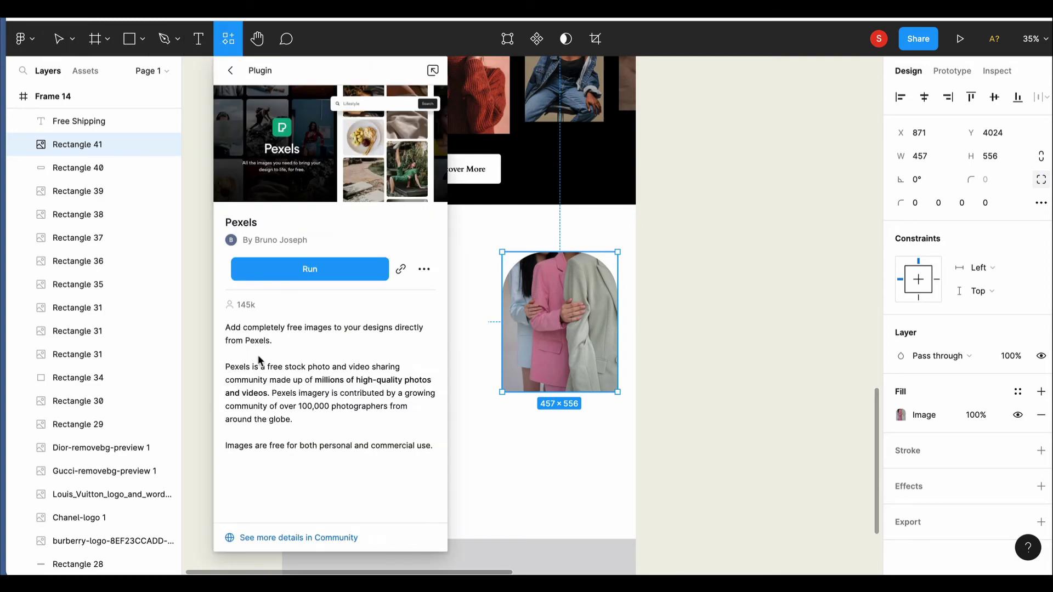
pyautogui.press('Escape')
pyautogui.click(802, 102)
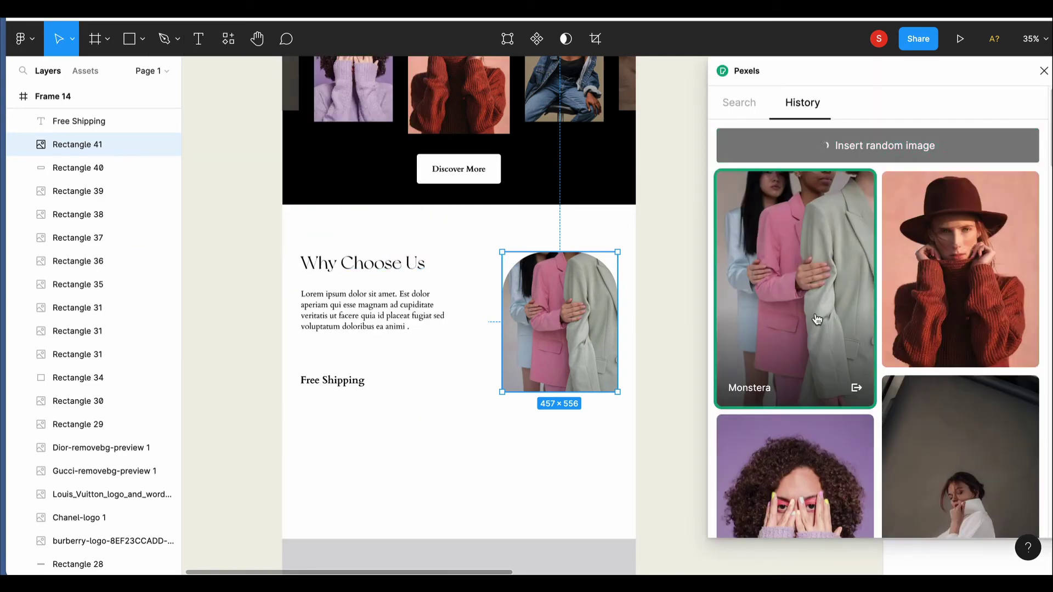
pyautogui.click(871, 236)
pyautogui.click(1043, 71)
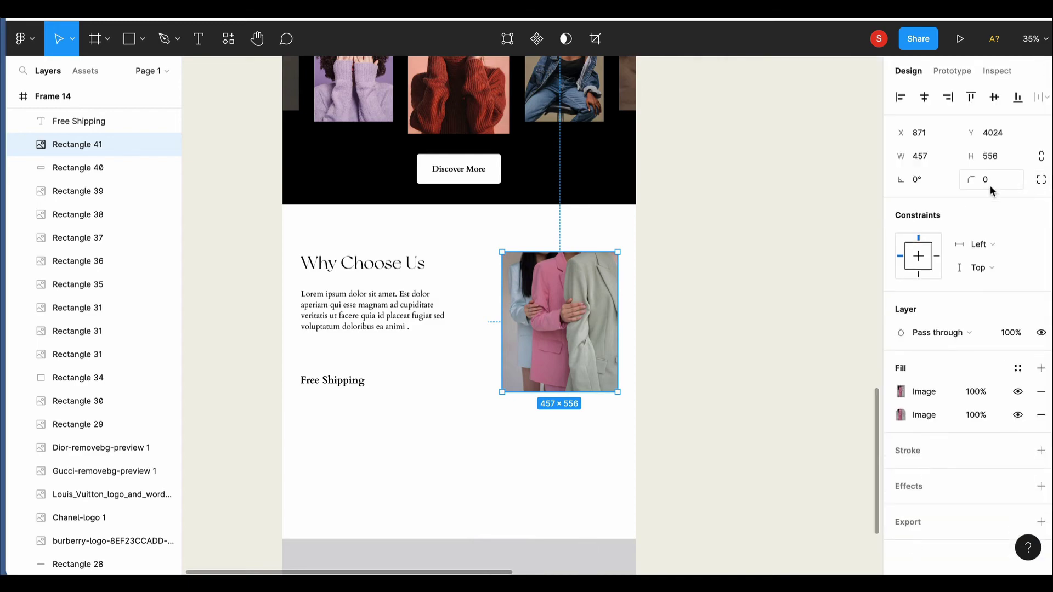
pyautogui.hotkey('ctrl', 'z')
# - Crop the blazer photo so its top aligns with the heading and it's shorter
pyautogui.click(469, 315)
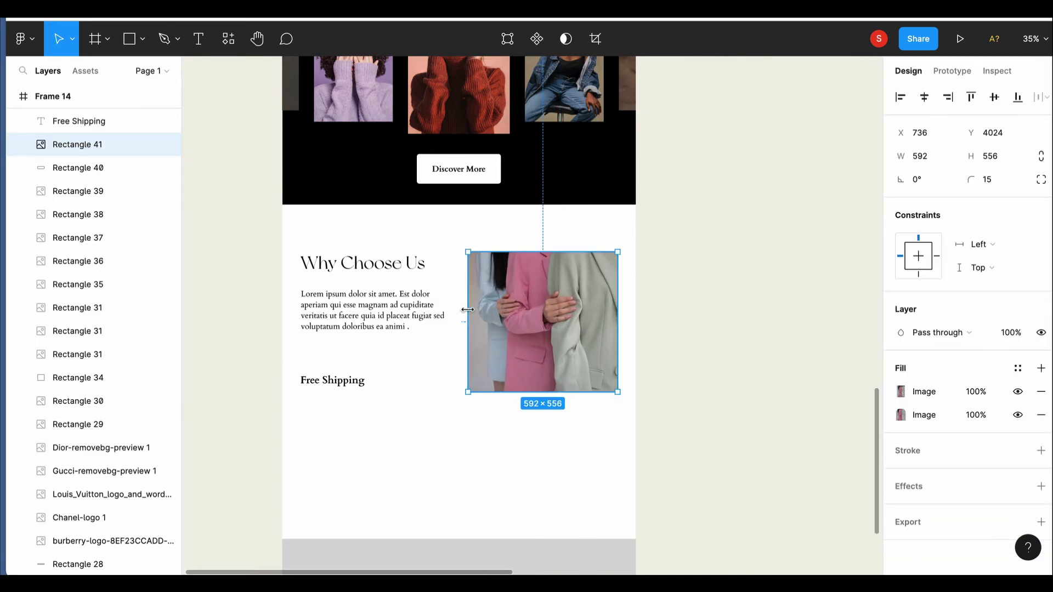
pyautogui.doubleClick(535, 316)
pyautogui.moveTo(534, 313); pyautogui.dragTo(535, 307)
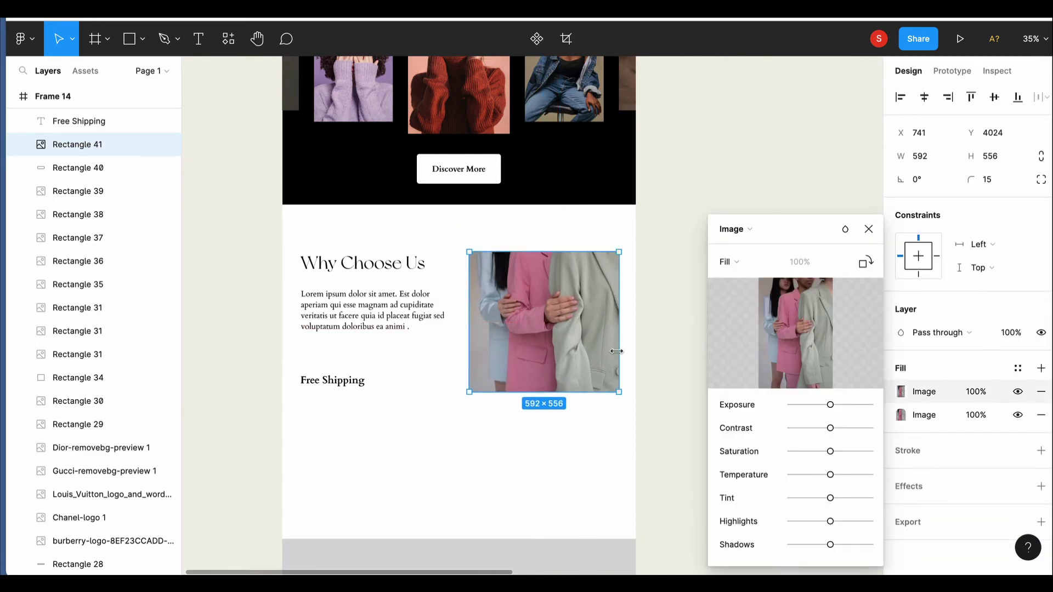
pyautogui.moveTo(564, 391); pyautogui.dragTo(549, 368)
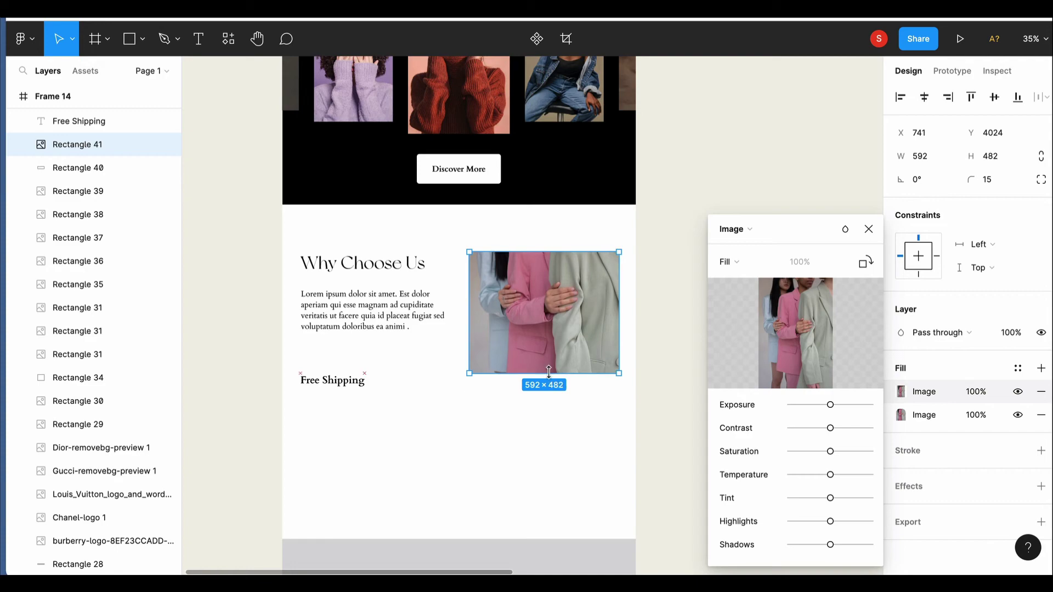
pyautogui.click(751, 262)
pyautogui.click(738, 297)
pyautogui.moveTo(523, 305); pyautogui.dragTo(524, 357)
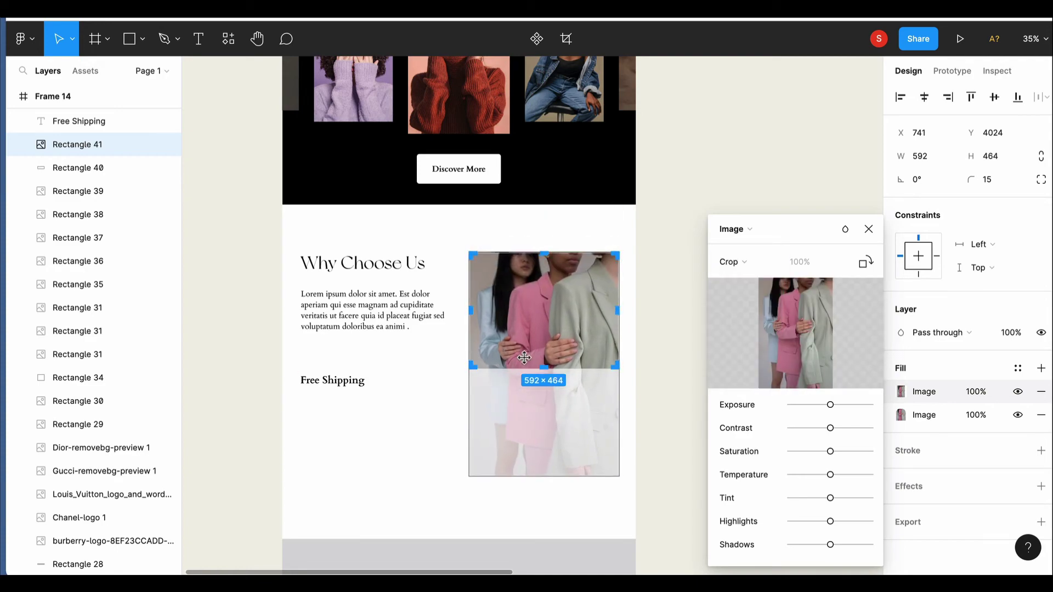
pyautogui.press('Escape')
pyautogui.click(775, 238)
pyautogui.doubleClick(551, 362)
pyautogui.press('Escape')
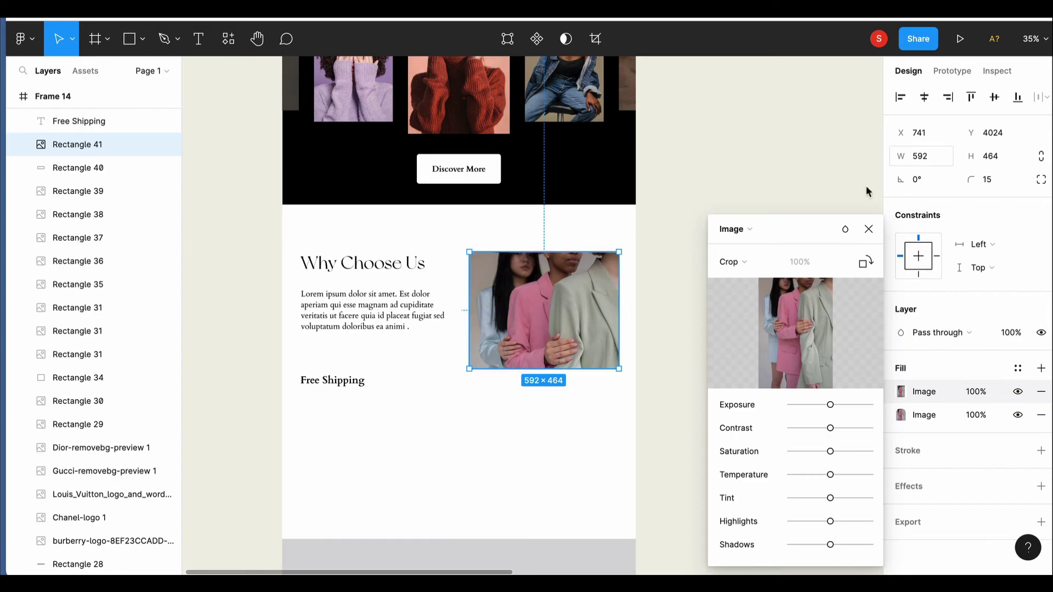
# - Replace the photo with the Pexels portrait of two women in pastel jackets
pyautogui.click(869, 229)
pyautogui.click(228, 38)
pyautogui.click(345, 268)
pyautogui.click(802, 103)
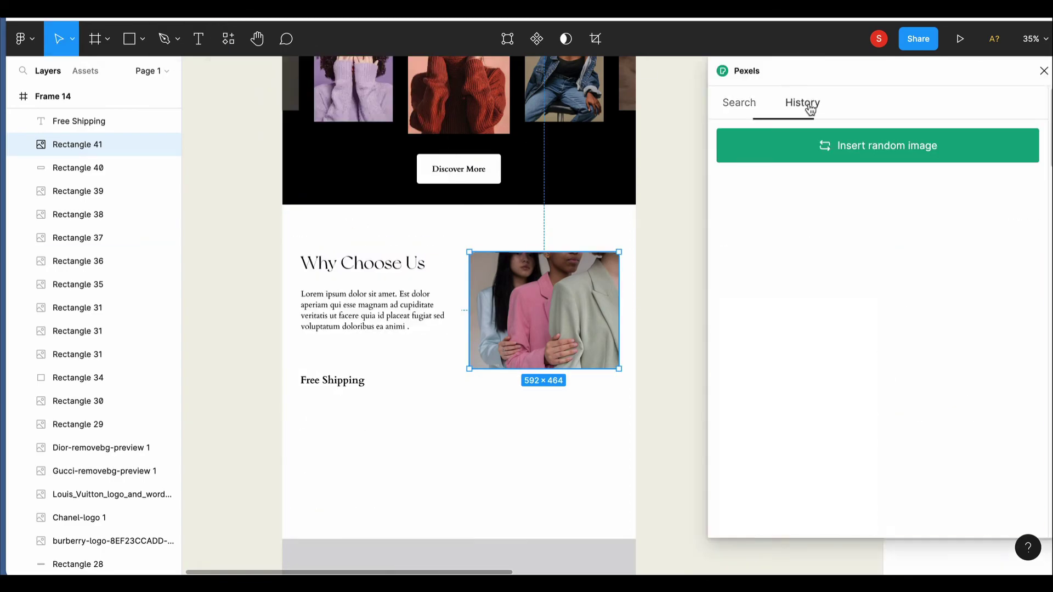
pyautogui.scroll(-5, 951, 430)
pyautogui.scroll(-5, 951, 429)
pyautogui.scroll(-5, 952, 430)
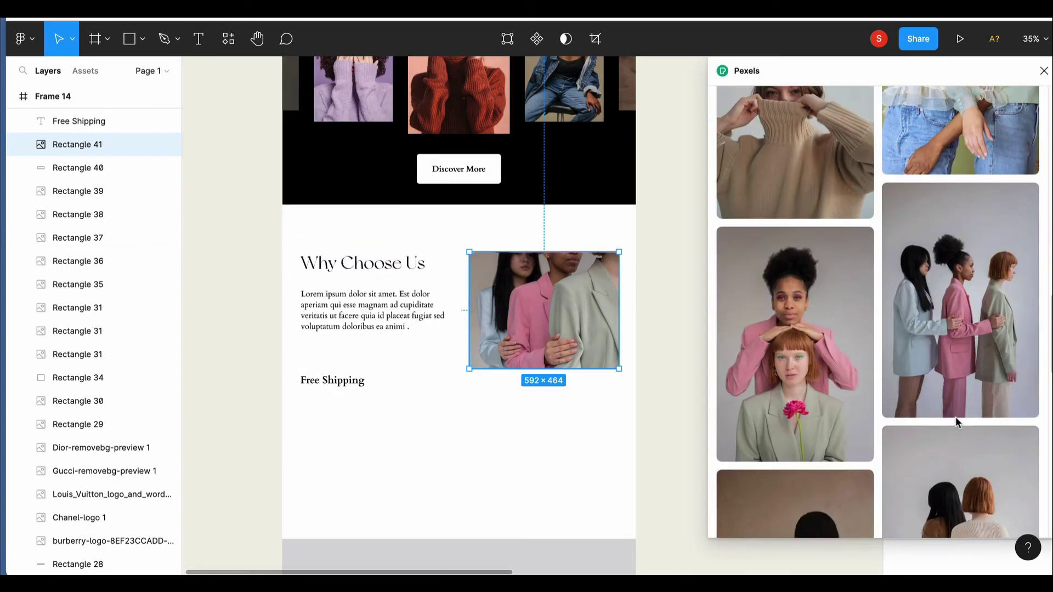
pyautogui.click(794, 405)
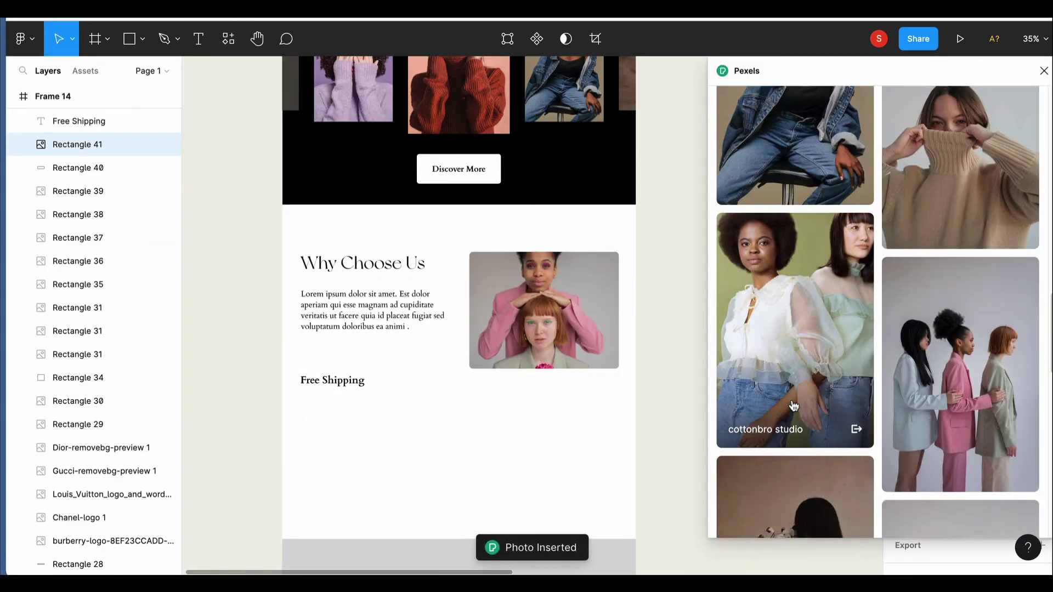
pyautogui.click(524, 335)
pyautogui.scroll(-3, 462, 373)
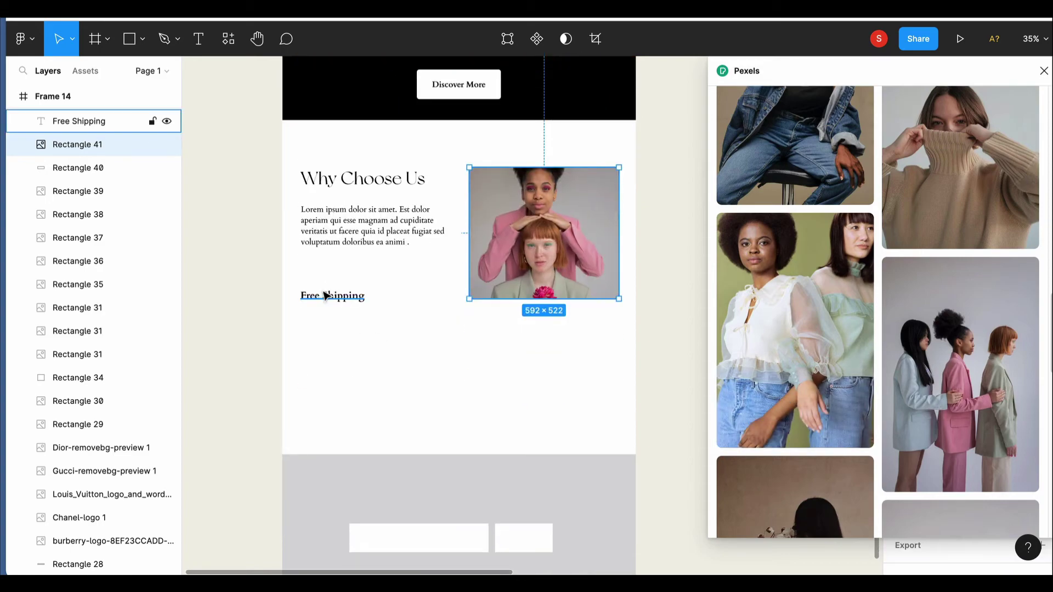
pyautogui.click(340, 224)
pyautogui.scroll(2, 384, 247)
# - Copy text from the Trending Products description to lengthen the Why Choose Us paragraph
pyautogui.scroll(2, 384, 246)
pyautogui.click(1044, 71)
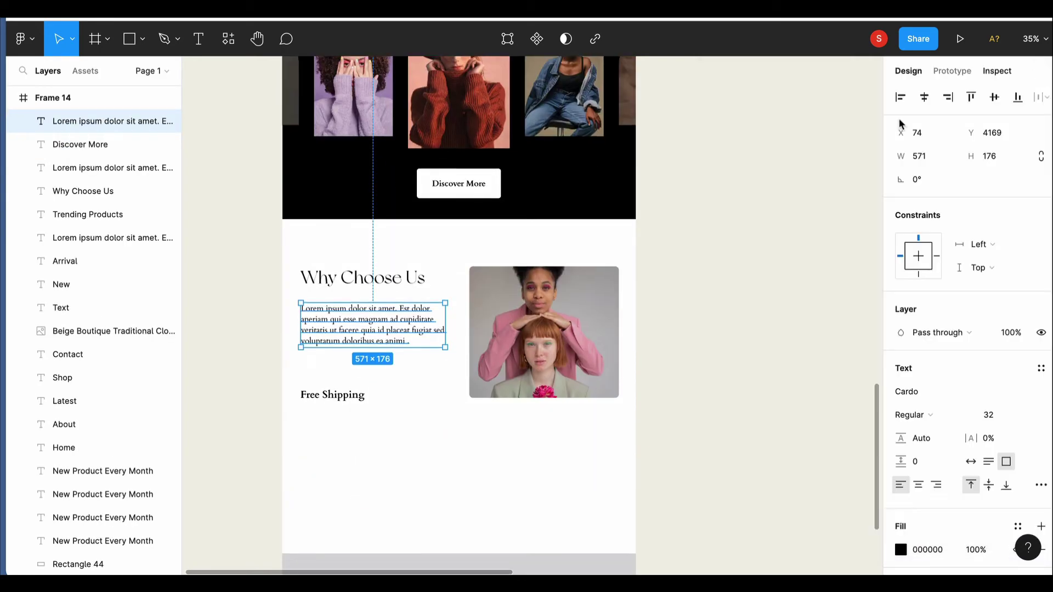
pyautogui.doubleClick(412, 346)
pyautogui.click(426, 338)
pyautogui.scroll(8, 426, 337)
pyautogui.doubleClick(445, 283)
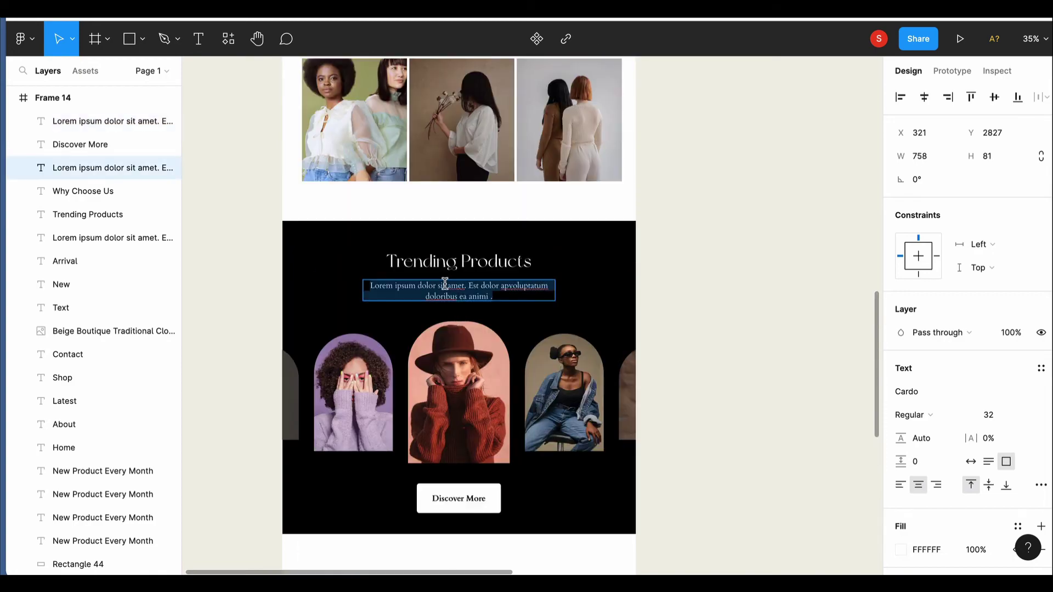
pyautogui.scroll(-3, 445, 284)
pyautogui.scroll(3, 449, 349)
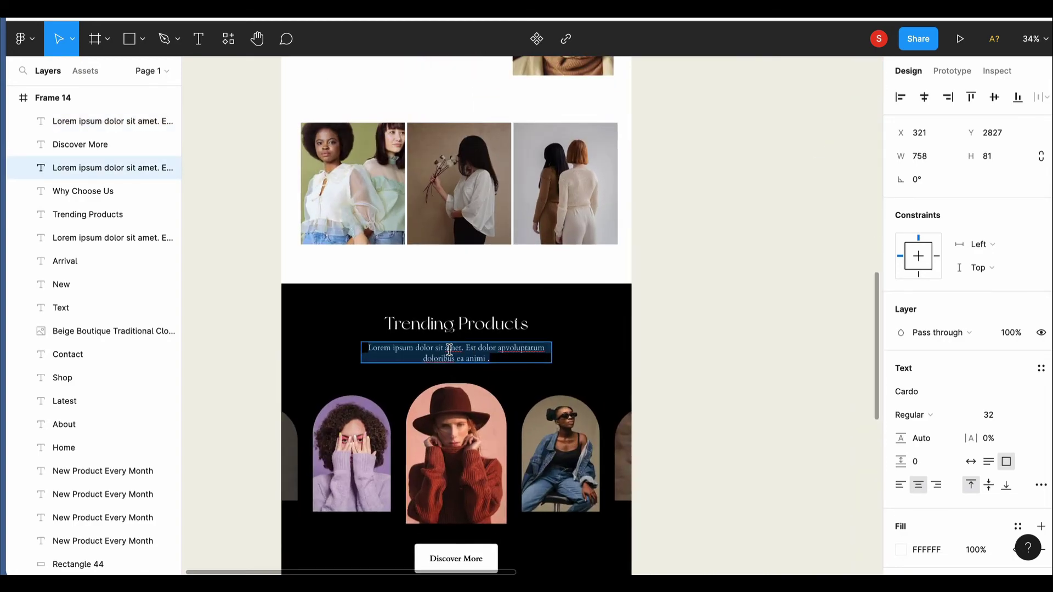
pyautogui.scroll(-6, 434, 362)
pyautogui.scroll(-1, 416, 395)
pyautogui.click(415, 420)
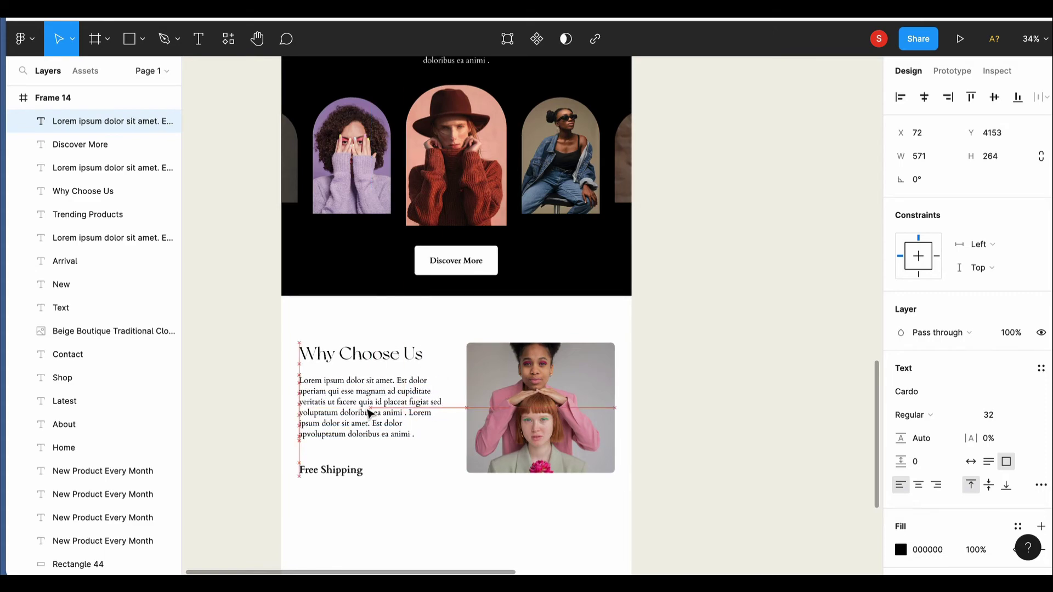
# - Move the Free Shipping label further down the section
pyautogui.scroll(-3, 372, 411)
pyautogui.click(332, 320)
pyautogui.moveTo(331, 320); pyautogui.dragTo(333, 335)
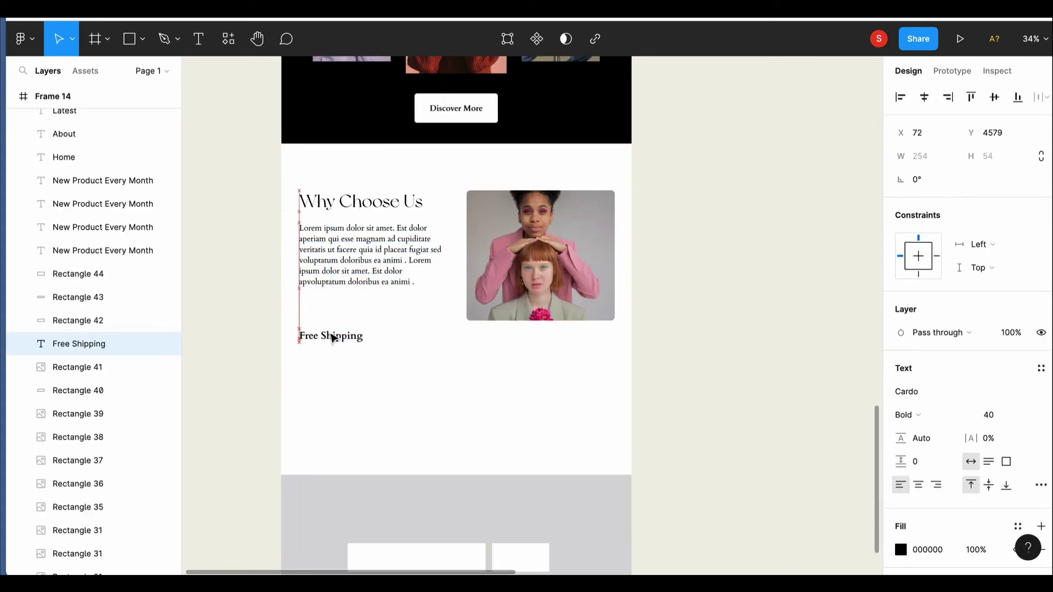
pyautogui.click(375, 365)
pyautogui.click(332, 336)
# - Duplicate the paragraph below Free Shipping and trim it to a short description
pyautogui.click(373, 284)
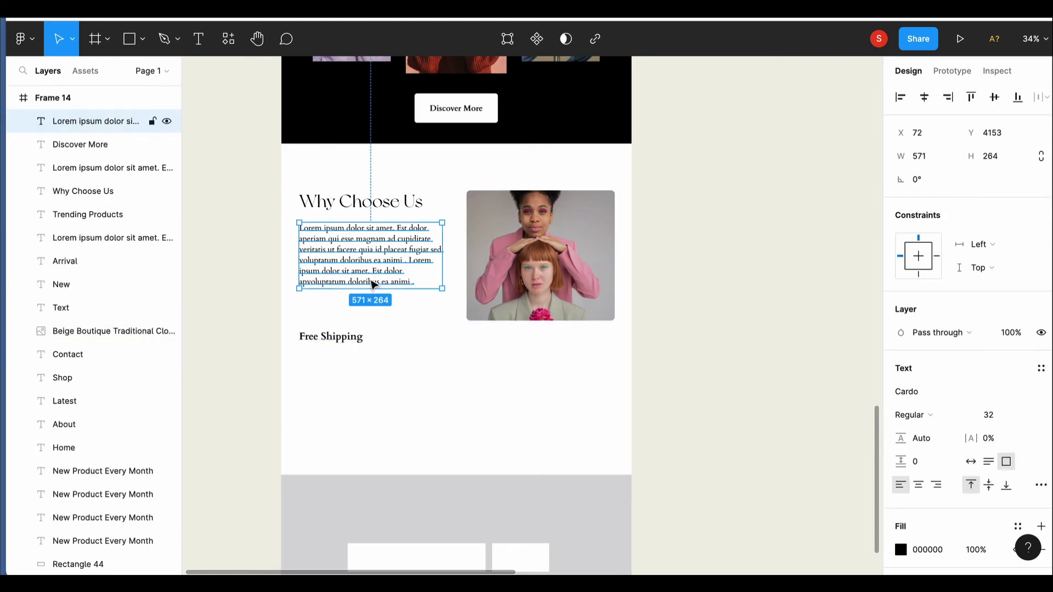
pyautogui.hotkey('ctrl', 'd')
pyautogui.moveTo(379, 253)
pyautogui.mouseDown()
pyautogui.moveTo(434, 393)
pyautogui.moveTo(390, 379)
pyautogui.mouseUp()
pyautogui.doubleClick(357, 463)
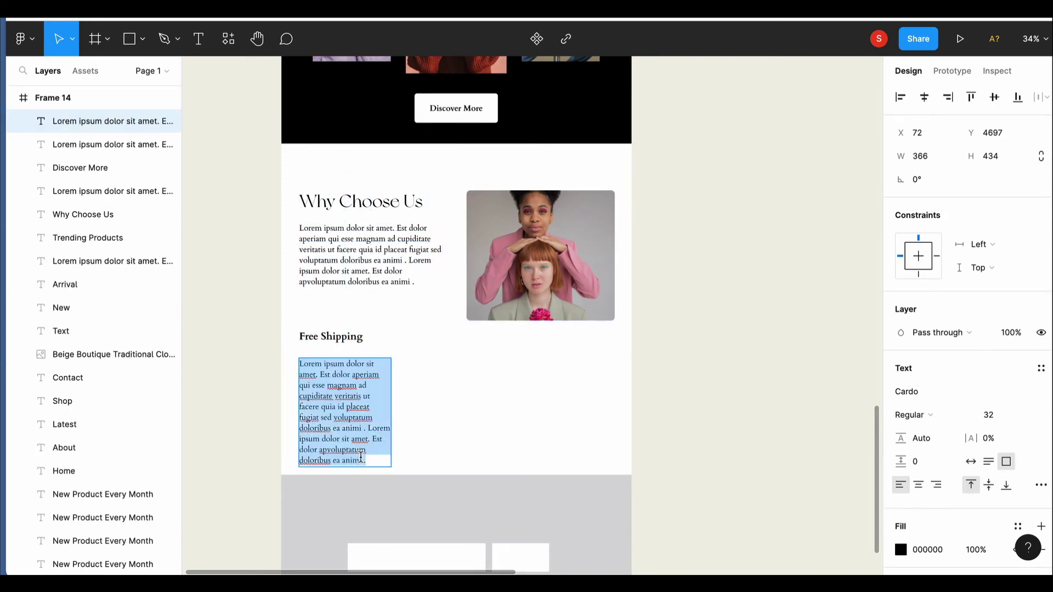
pyautogui.click(359, 460)
pyautogui.moveTo(360, 461); pyautogui.dragTo(300, 408)
pyautogui.press('BackSpace')
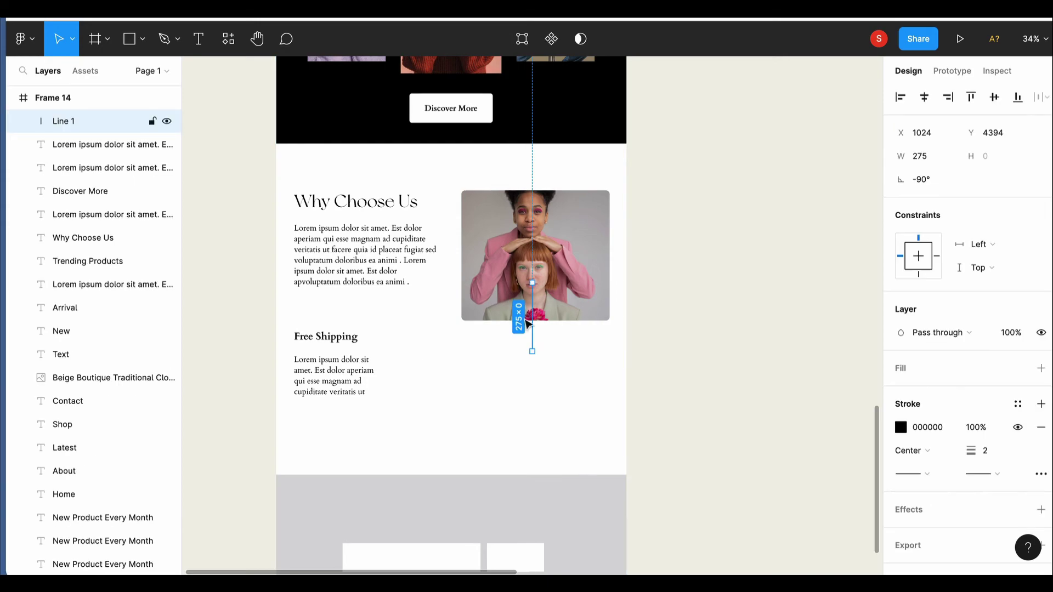
# - Duplicate the Free Shipping heading, paragraph and divider into three columns and shift them into place
pyautogui.click(326, 336)
pyautogui.keyDown('shift'); pyautogui.click(334, 376); pyautogui.keyUp('shift')
pyautogui.keyDown('shift'); pyautogui.click(382, 364); pyautogui.keyUp('shift')
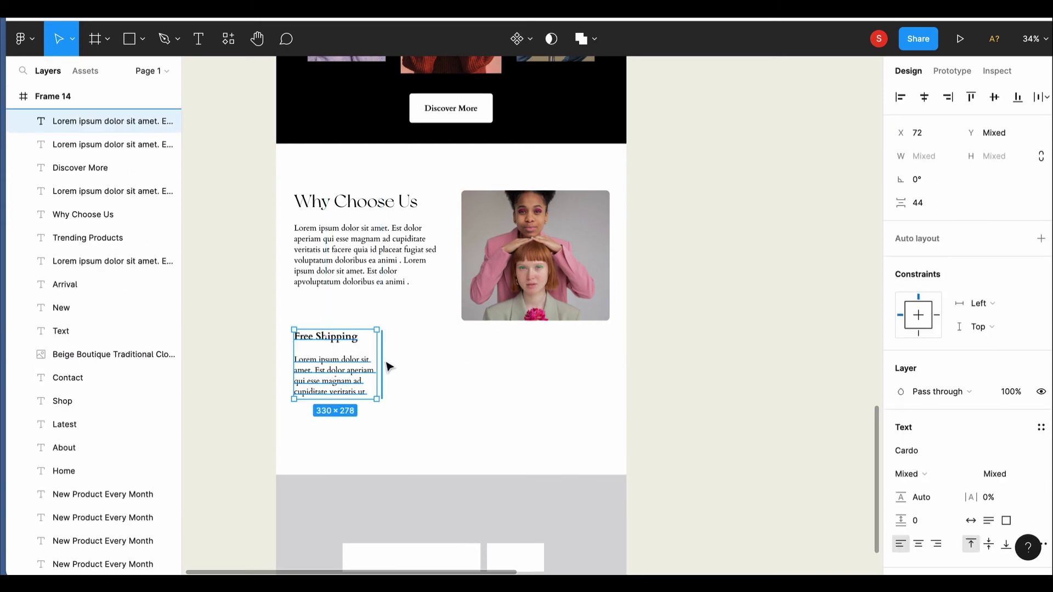
pyautogui.moveTo(358, 359); pyautogui.dragTo(457, 359)
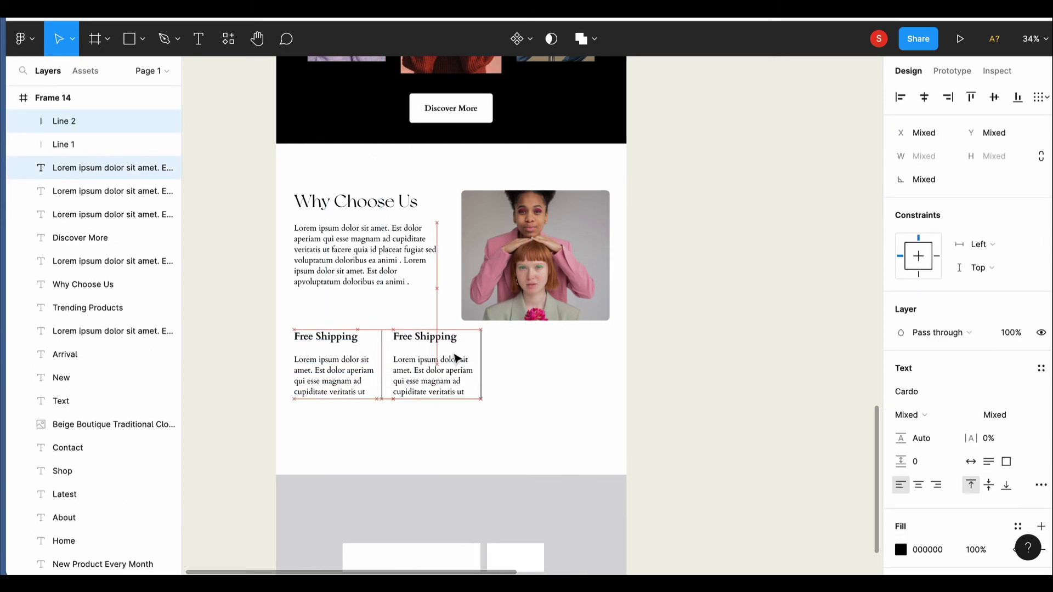
pyautogui.hotkey('ctrl', 'd')
pyautogui.moveTo(598, 376); pyautogui.dragTo(288, 356)
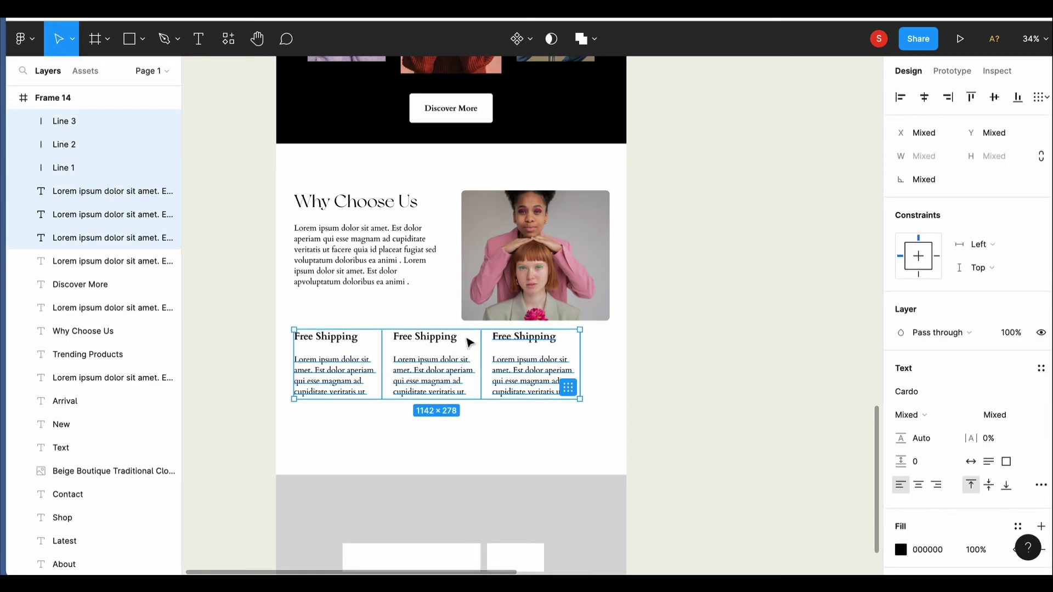
pyautogui.moveTo(341, 343); pyautogui.dragTo(475, 376)
# - Delete the extra right-edge divider so lines sit only between the columns
pyautogui.click(594, 388)
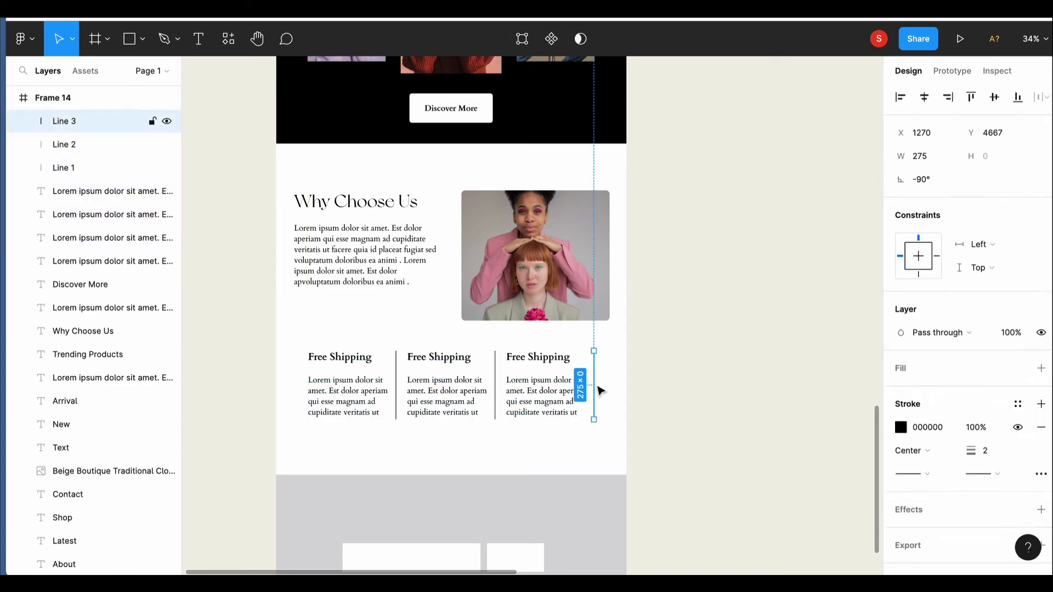
pyautogui.press('Delete')
pyautogui.moveTo(595, 442); pyautogui.dragTo(324, 371)
pyautogui.hotkey('ctrl', 'g')
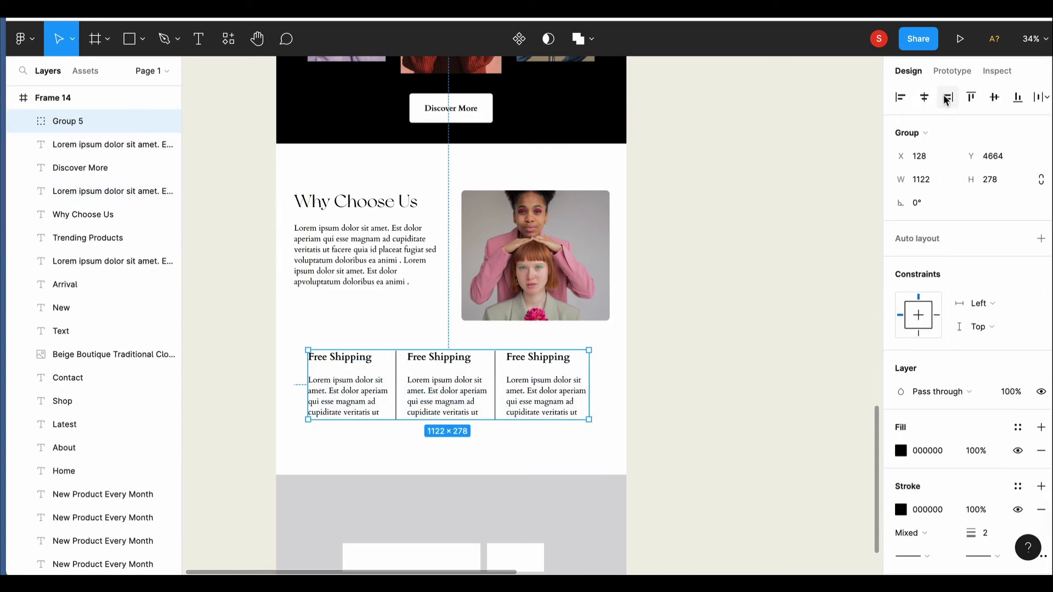
pyautogui.rightClick(483, 463)
pyautogui.click(515, 310)
# - Rename the middle and right column headings to Fast Shipping and Long Warranty
pyautogui.click(457, 360)
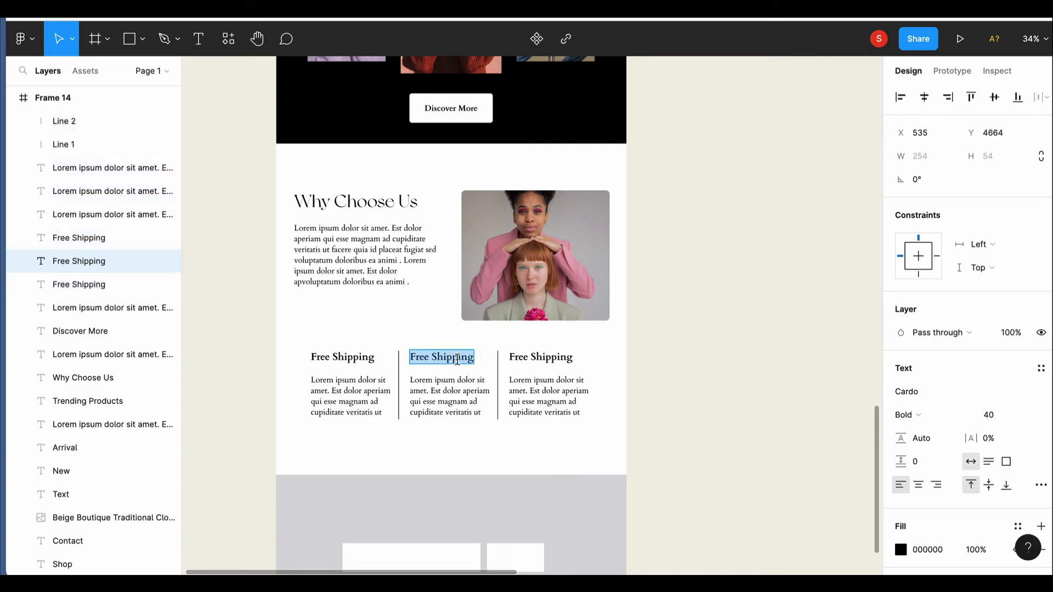
pyautogui.write('ast')
pyautogui.doubleClick(540, 357)
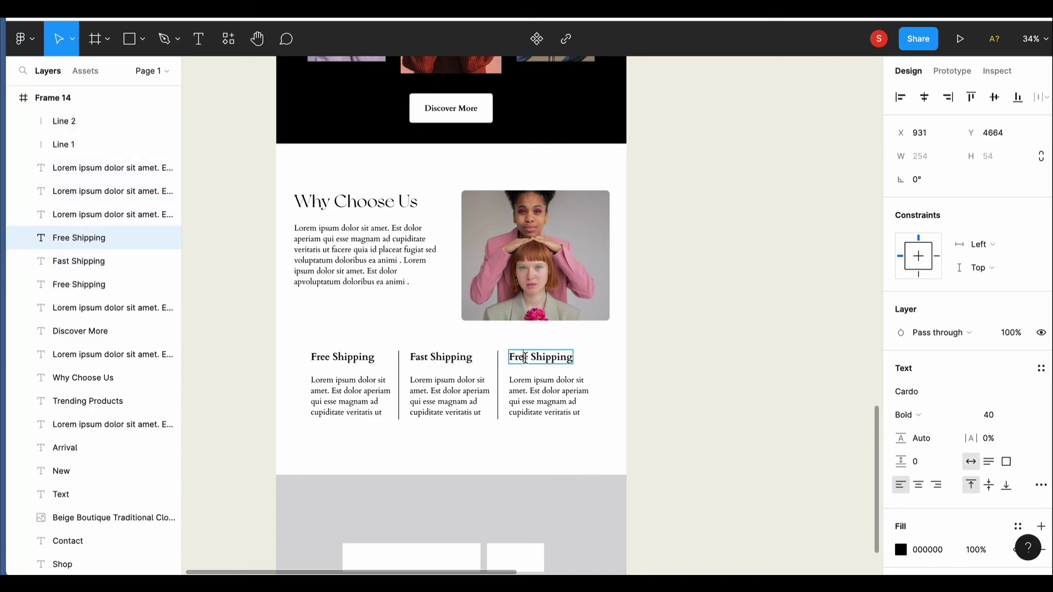
pyautogui.write('L')
pyautogui.hscroll(2, 458, 265)
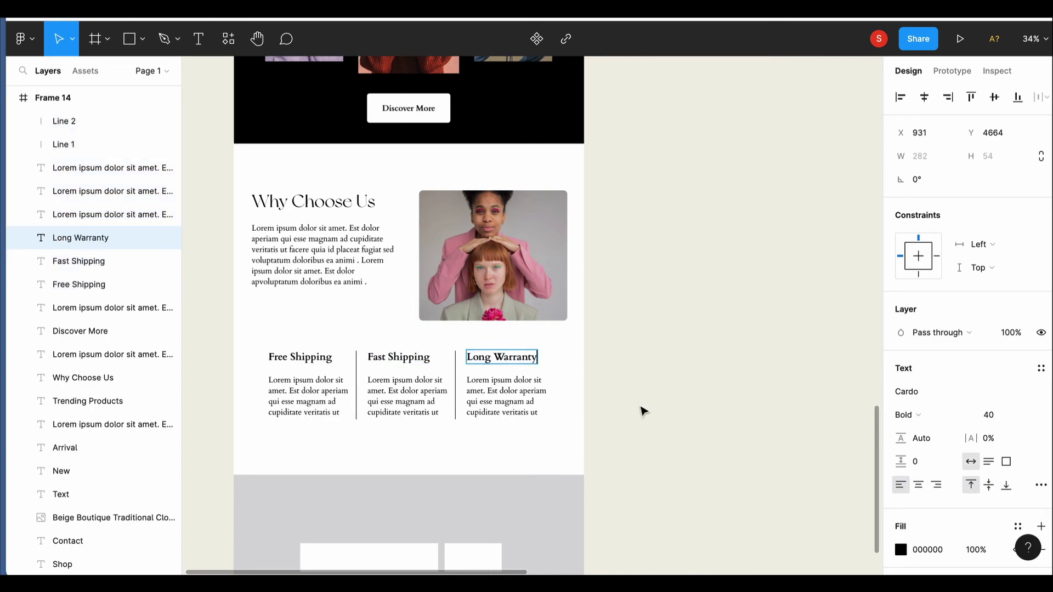
pyautogui.scroll(-2, 647, 434)
pyautogui.click(534, 474)
pyautogui.scroll(4, 531, 477)
pyautogui.scroll(-3, 531, 479)
# - Fill the newsletter background black and the button rectangle pale green E9FEBC
pyautogui.scroll(-4, 505, 521)
pyautogui.hscroll(-2, 493, 548)
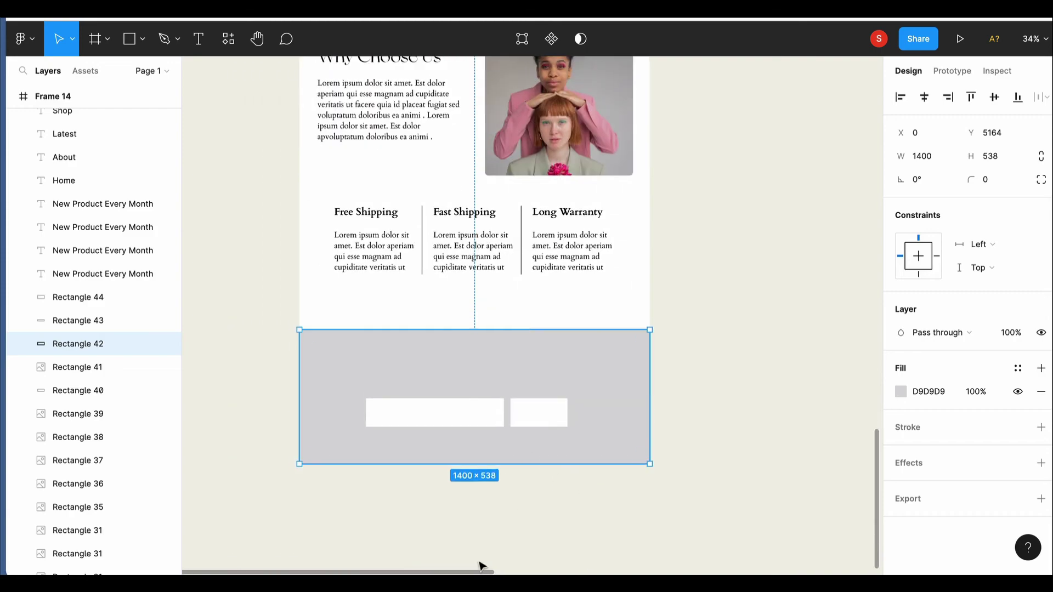
pyautogui.click(900, 392)
pyautogui.click(806, 331)
pyautogui.press('Escape')
pyautogui.click(550, 423)
pyautogui.click(900, 391)
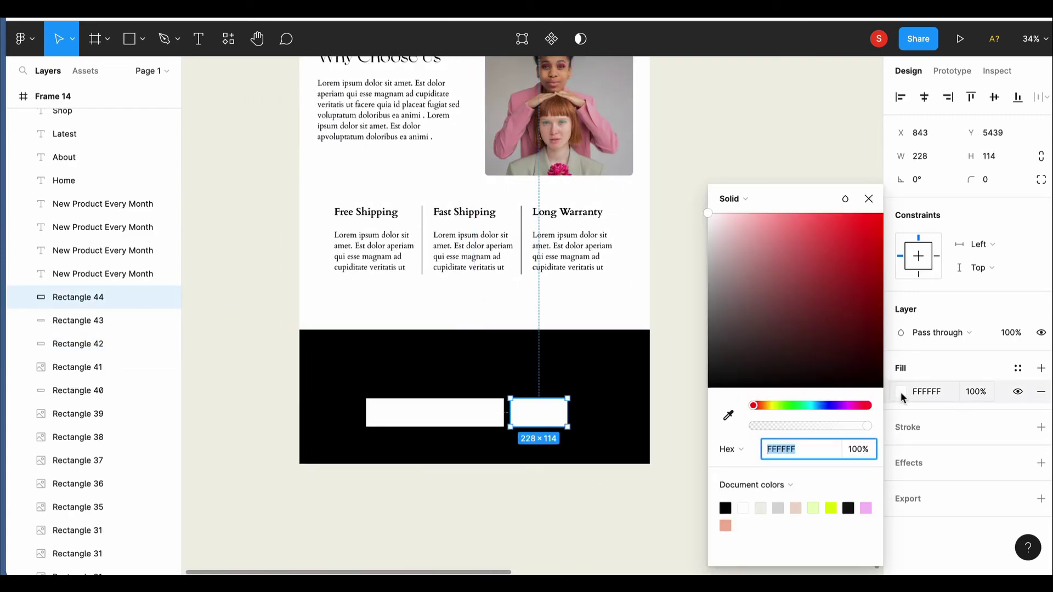
pyautogui.click(814, 507)
pyautogui.click(381, 227)
# - Add a NewYork 'Newsletter' heading in the black band, centred horizontally
pyautogui.scroll(2, 380, 228)
pyautogui.click(379, 104)
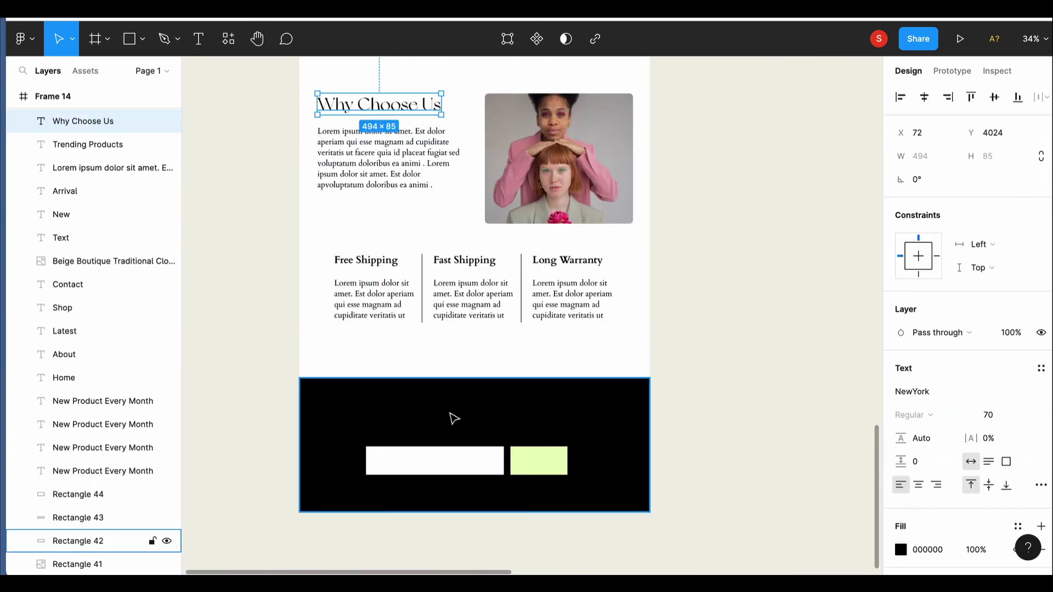
pyautogui.click(188, 45)
pyautogui.click(418, 406)
pyautogui.write('Newsletter')
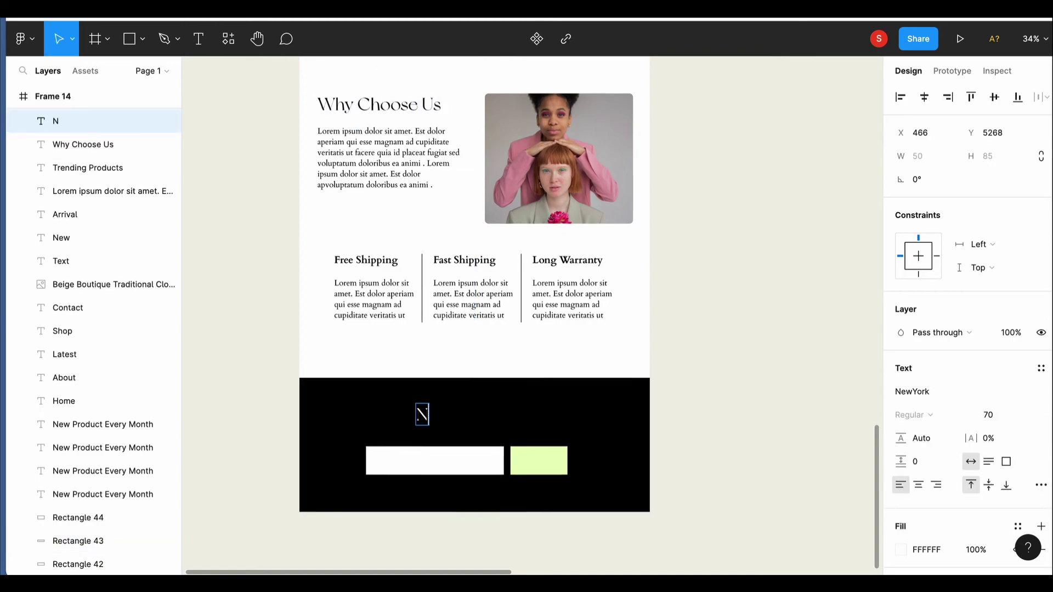
pyautogui.click(924, 97)
# - Copy the Trending Products description and place it under the Newsletter heading
pyautogui.scroll(5, 437, 188)
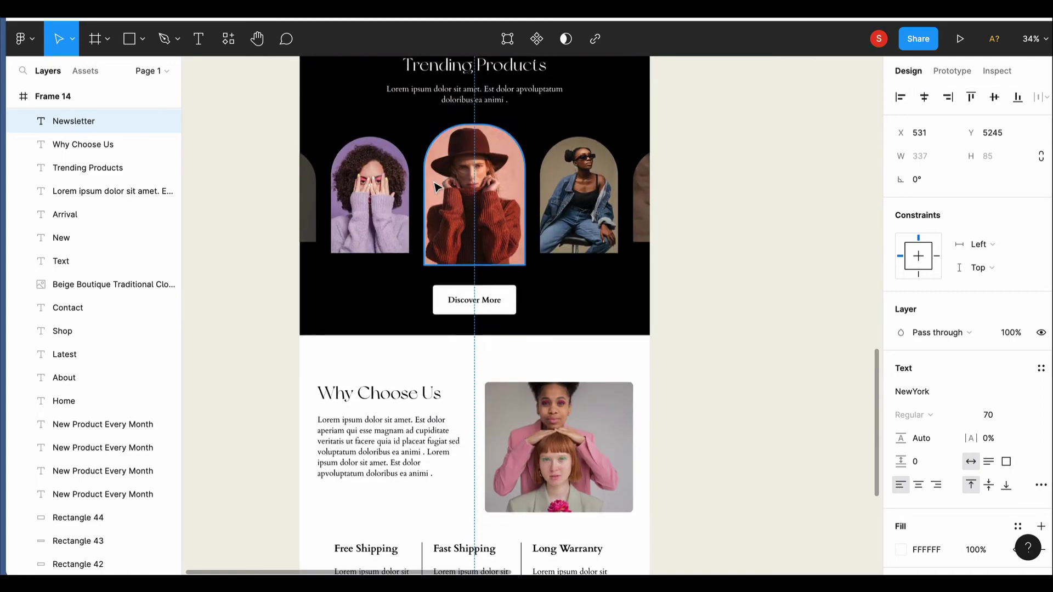
pyautogui.scroll(1, 437, 188)
pyautogui.click(490, 159)
pyautogui.hotkey('ctrl', 'c')
pyautogui.hotkey('ctrl', 'v')
pyautogui.scroll(-10, 535, 282)
pyautogui.moveTo(536, 281); pyautogui.dragTo(499, 383)
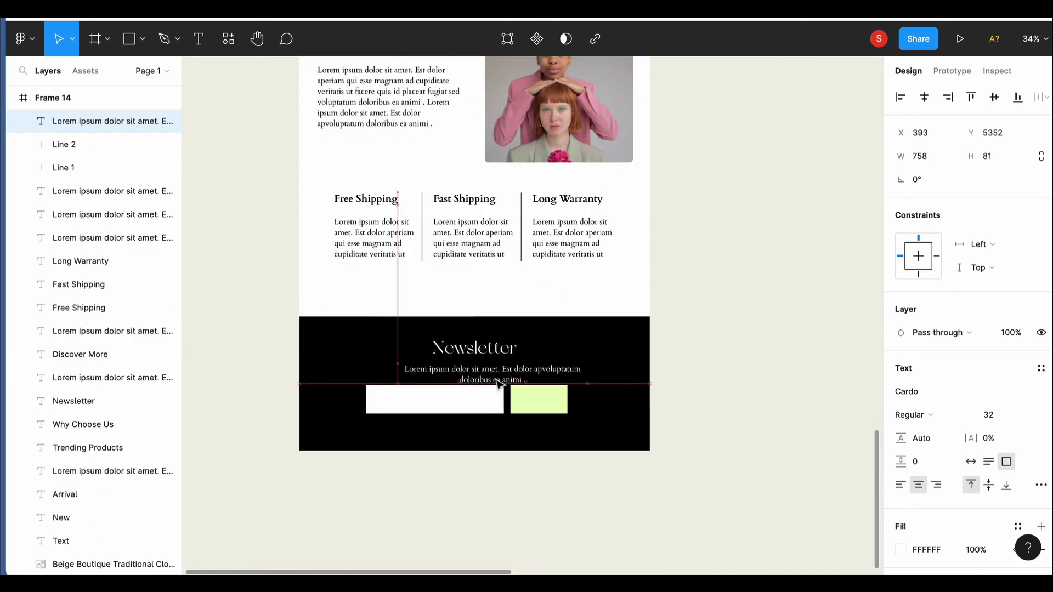
pyautogui.moveTo(474, 348); pyautogui.dragTo(475, 336)
pyautogui.moveTo(491, 377); pyautogui.dragTo(483, 373)
# - Shorten the description to one line and move it up with the heading
pyautogui.doubleClick(519, 371)
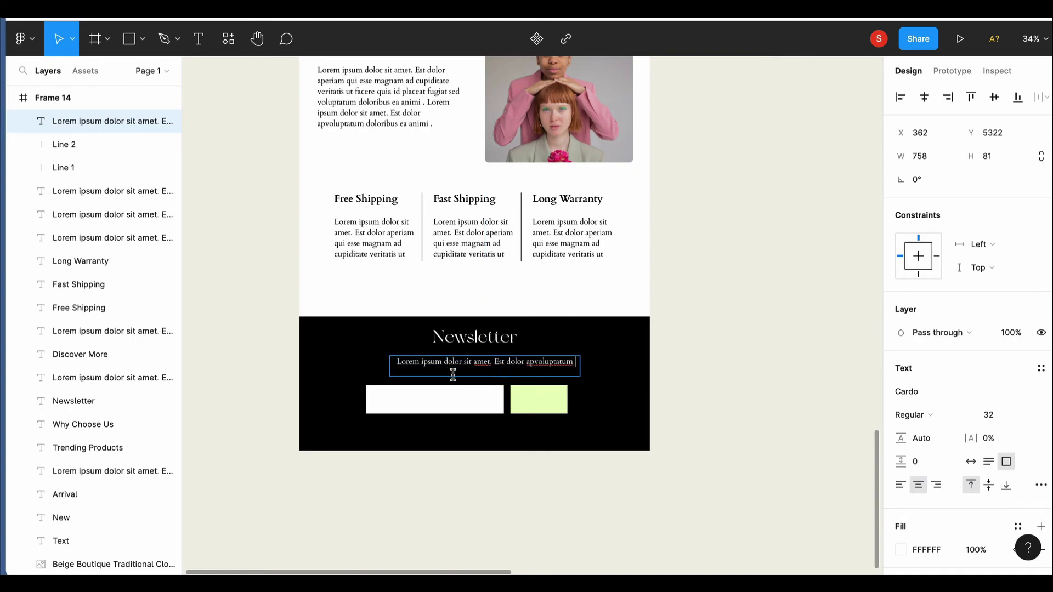
pyautogui.click(590, 345)
pyautogui.click(485, 363)
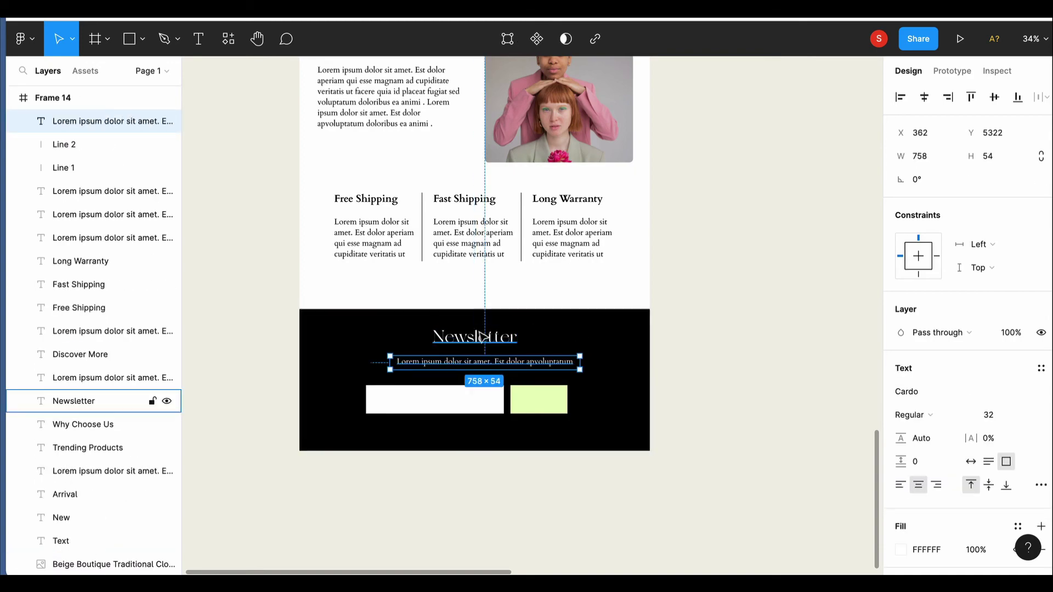
pyautogui.keyDown('shift'); pyautogui.click(479, 341); pyautogui.keyUp('shift')
pyautogui.moveTo(480, 341); pyautogui.dragTo(480, 332)
pyautogui.click(505, 343)
pyautogui.click(474, 329)
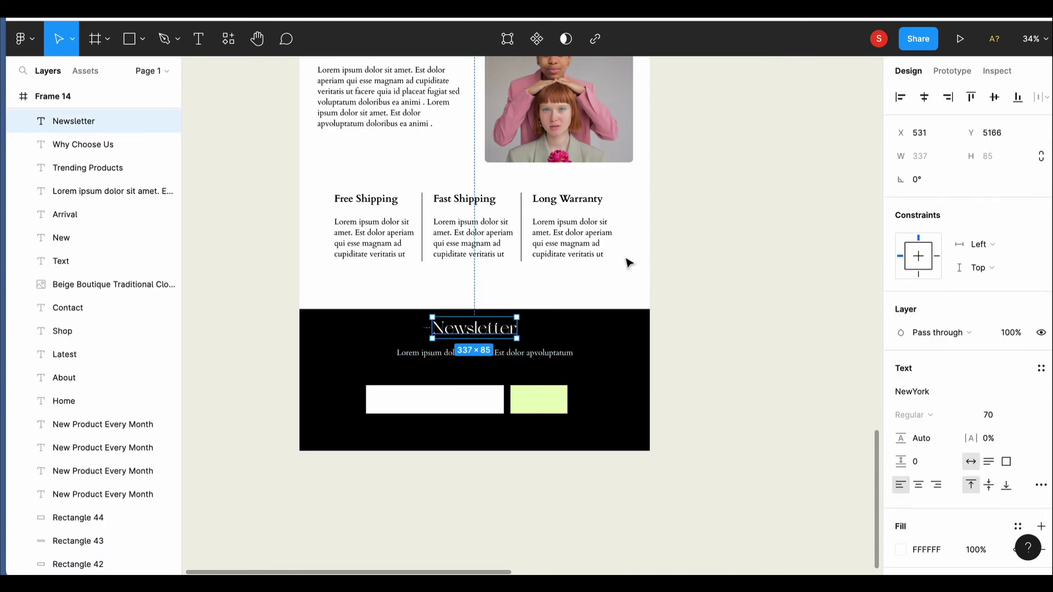
pyautogui.click(483, 352)
# - Centre the description and shift the white field and green button slightly right
pyautogui.click(928, 96)
pyautogui.click(582, 407)
pyautogui.click(537, 406)
pyautogui.keyDown('shift'); pyautogui.click(428, 392); pyautogui.keyUp('shift')
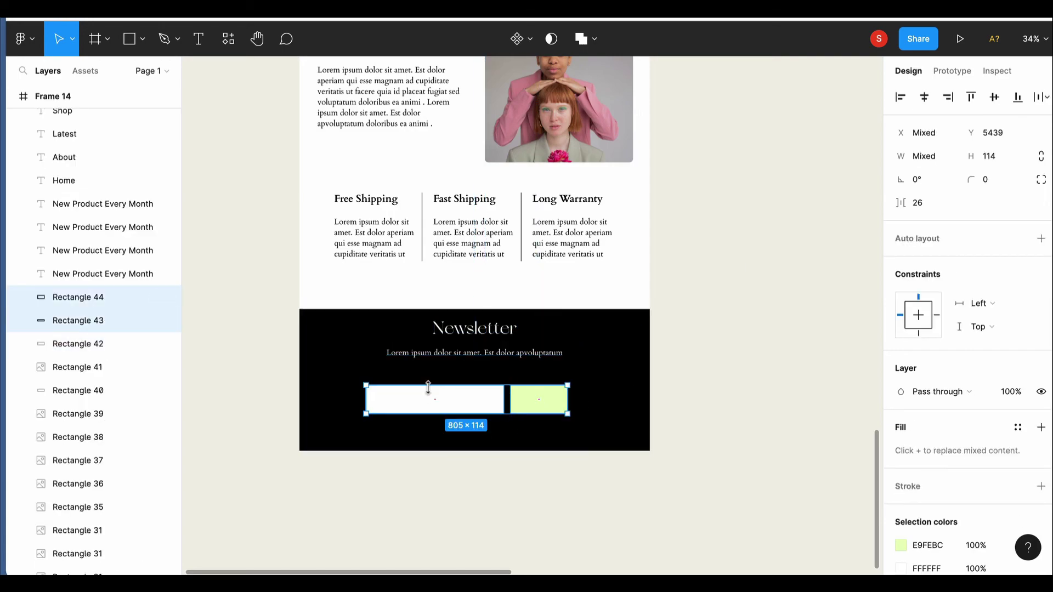
pyautogui.press('super+g')
pyautogui.moveTo(530, 406); pyautogui.dragTo(537, 406)
pyautogui.rightClick(537, 406)
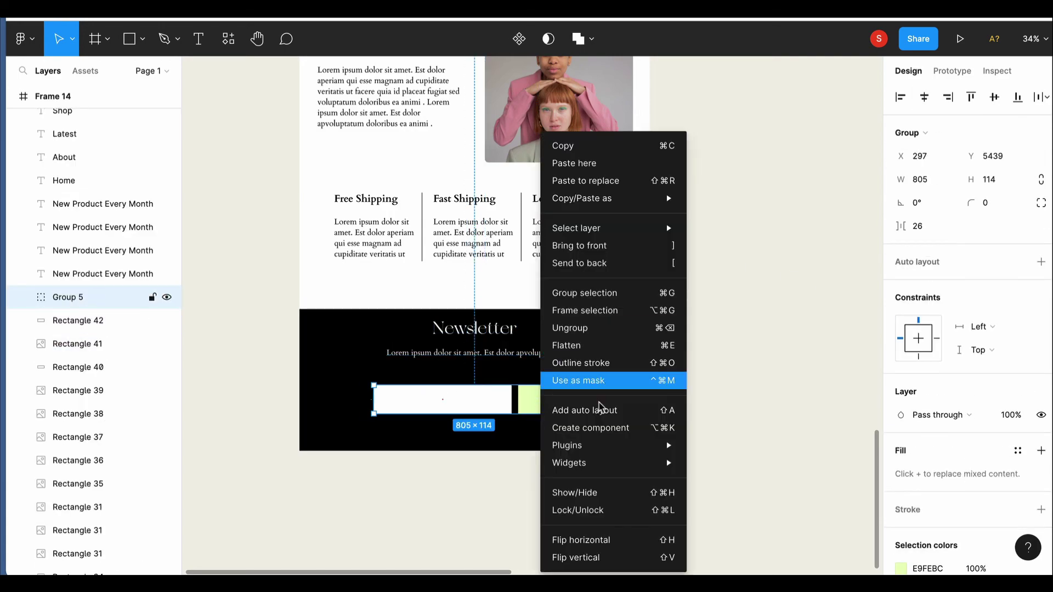
pyautogui.press('super+BackSpace')
pyautogui.click(400, 422)
pyautogui.click(524, 409)
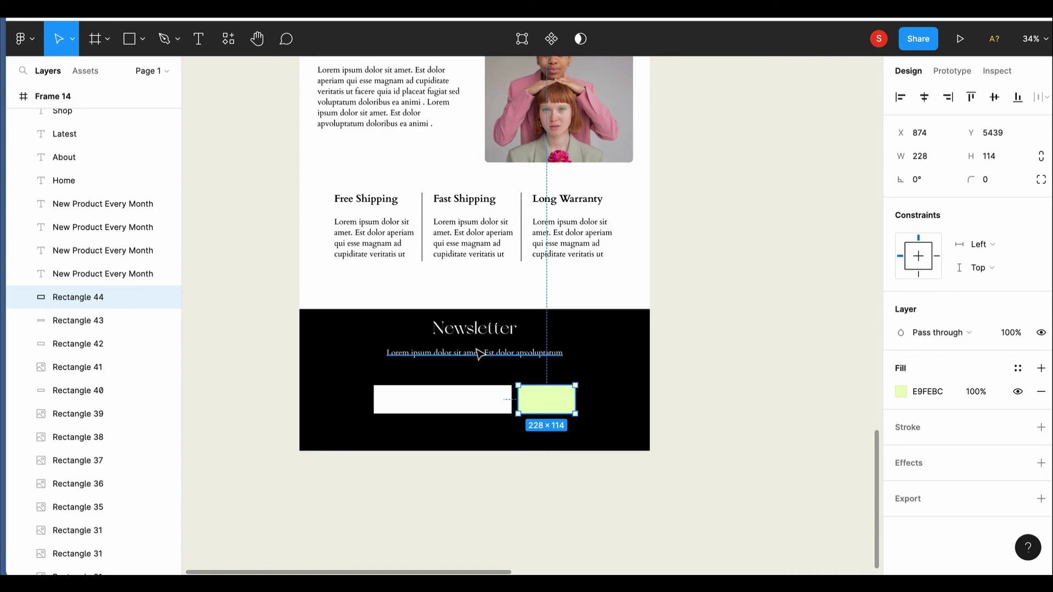
# - Add a bold, smaller 'SUBSCRIBE' label centred on the green button
pyautogui.press('t')
pyautogui.click(542, 406)
pyautogui.write('Subsctibe')
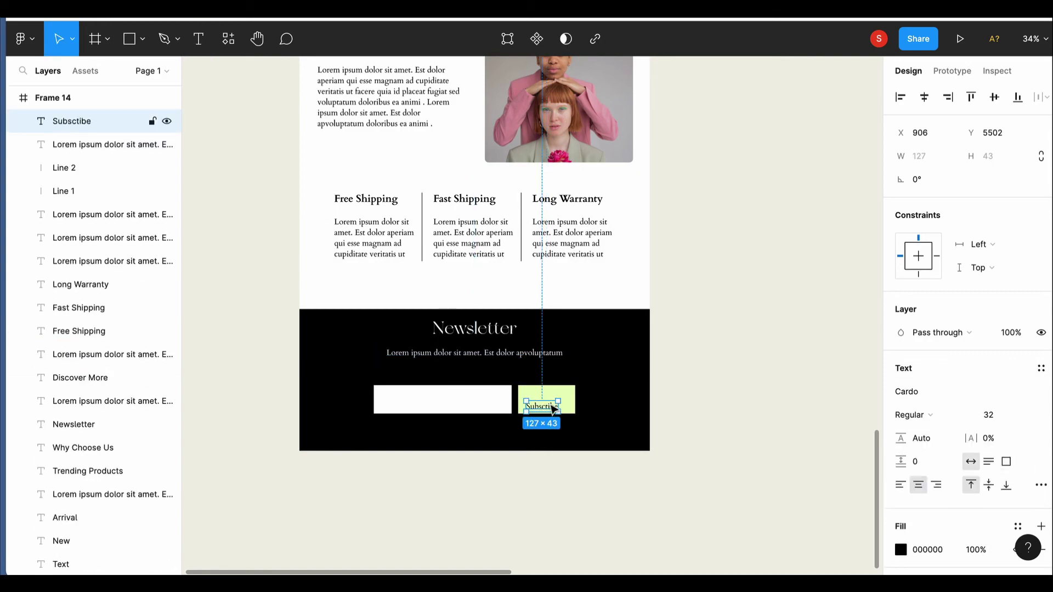
pyautogui.click(913, 415)
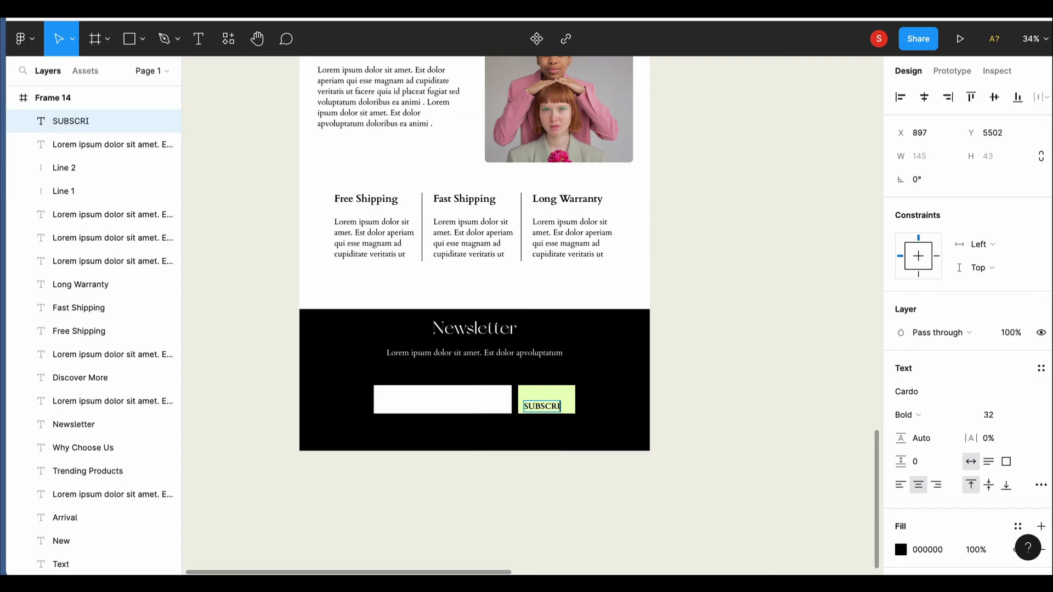
pyautogui.click(1017, 419)
pyautogui.click(1008, 394)
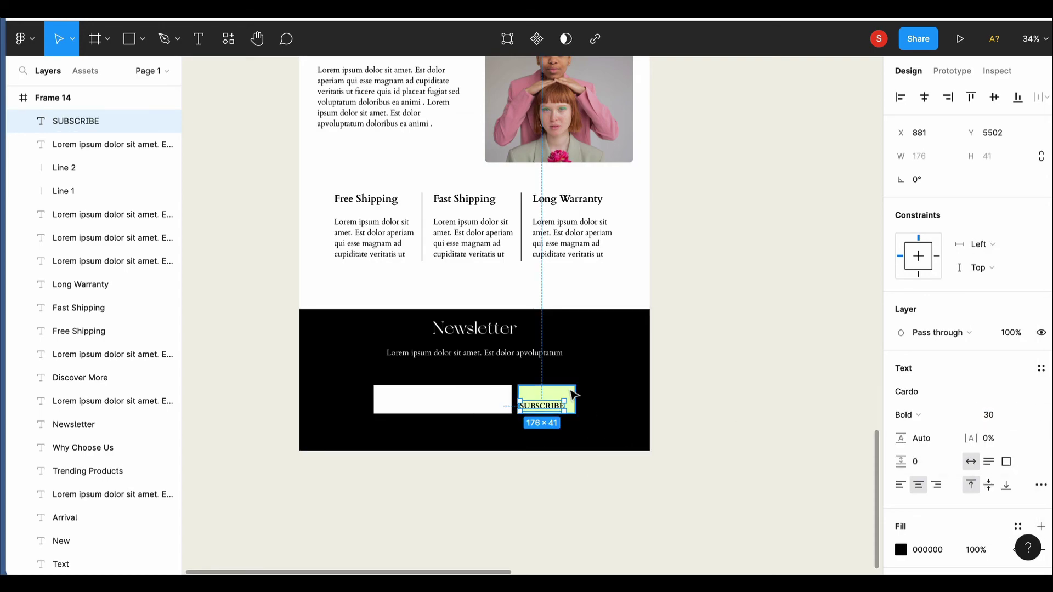
pyautogui.keyDown('shift'); pyautogui.click(574, 394); pyautogui.keyUp('shift')
pyautogui.click(994, 97)
pyautogui.click(437, 390)
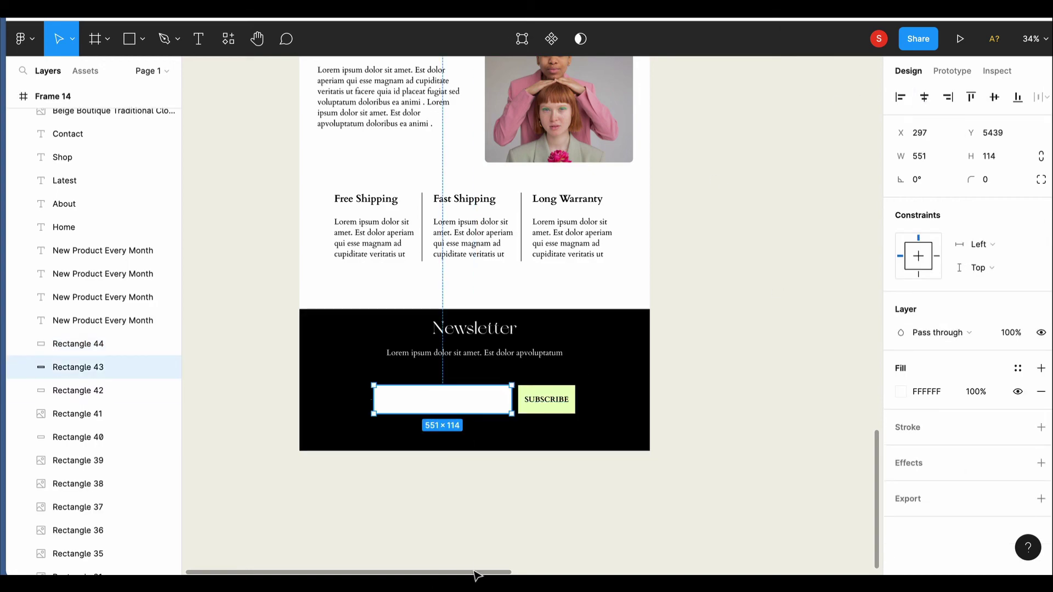
# - Add an enlarged 'Email' placeholder text inside the white input field
pyautogui.click(538, 354)
pyautogui.press('t')
pyautogui.click(401, 400)
pyautogui.write('e')
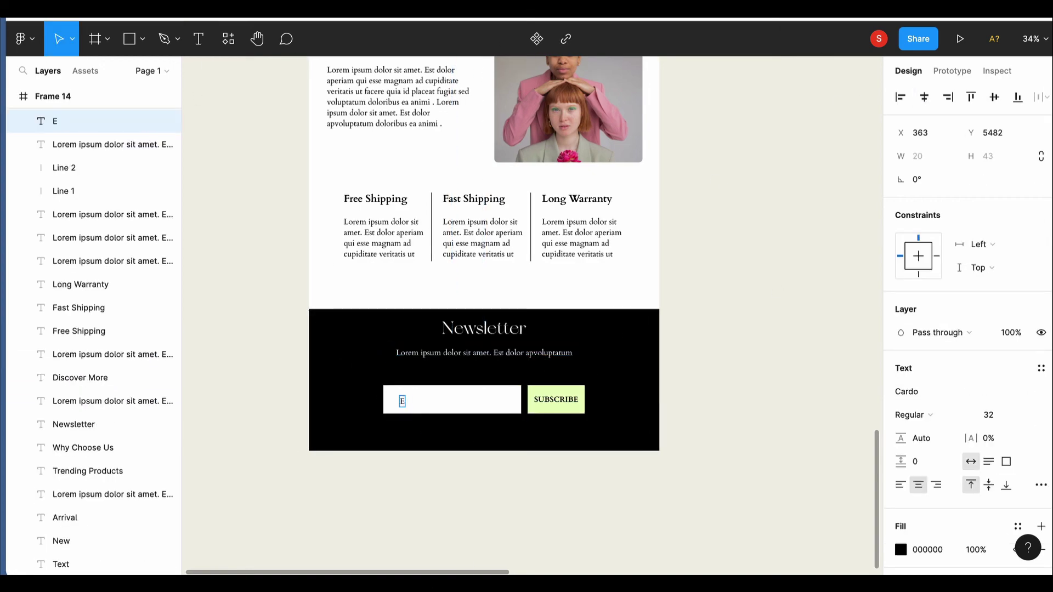
pyautogui.keyDown('shift'); pyautogui.click(459, 412); pyautogui.keyUp('shift')
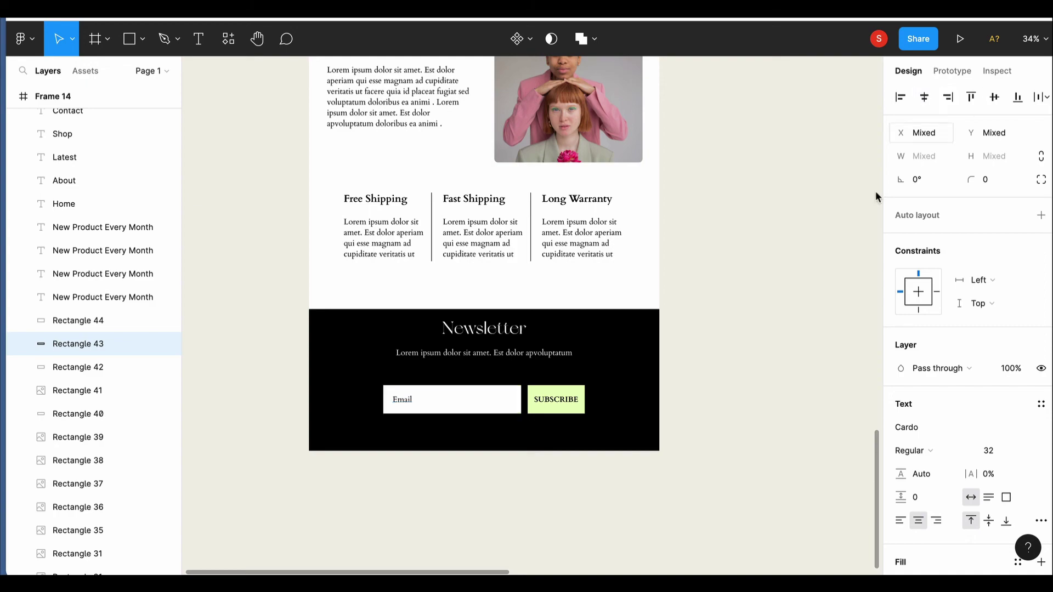
pyautogui.click(627, 403)
pyautogui.click(408, 409)
pyautogui.click(1006, 415)
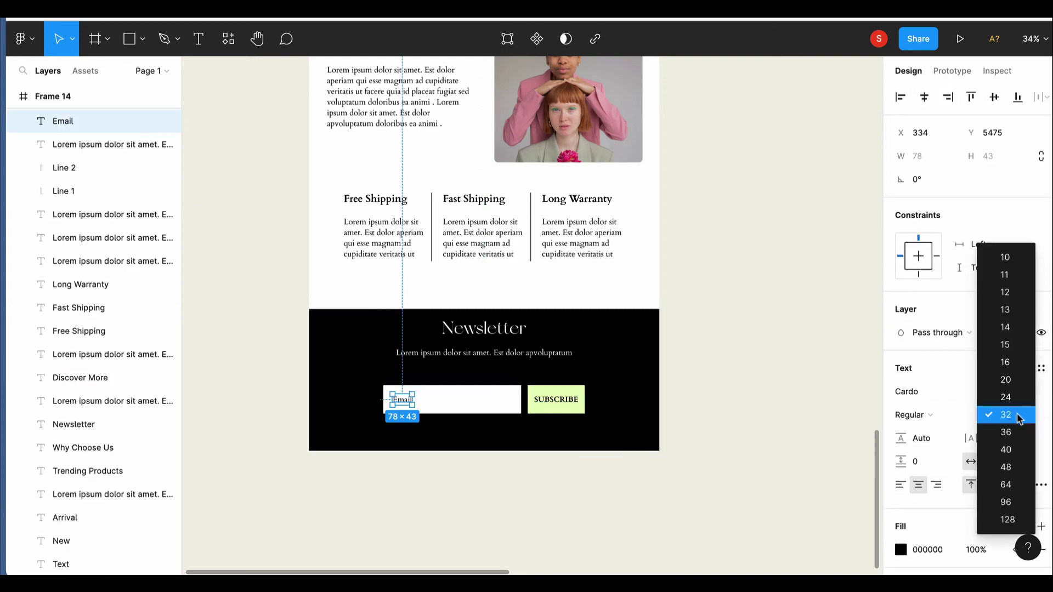
pyautogui.click(603, 384)
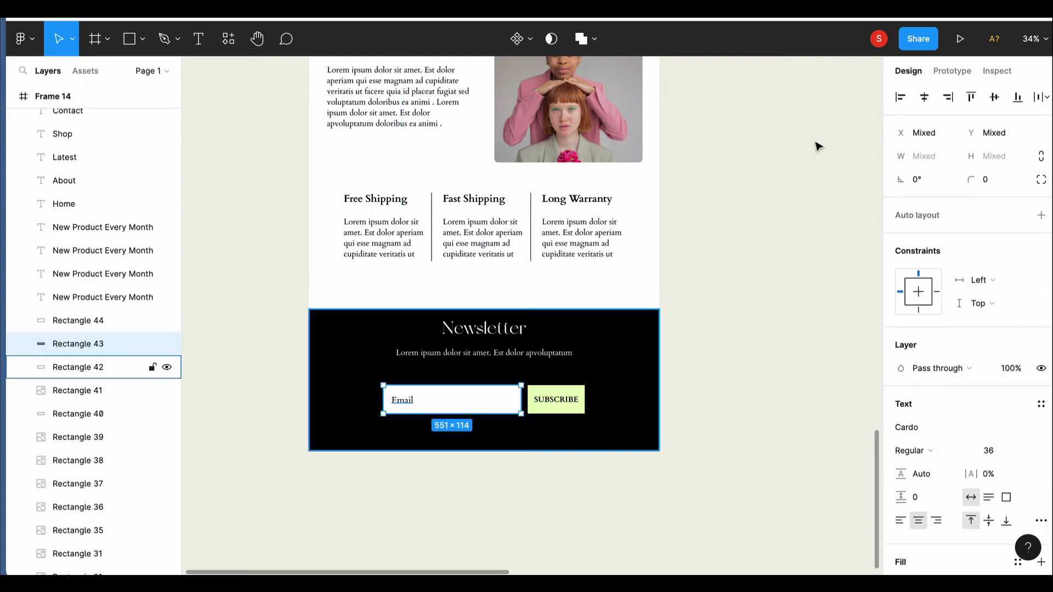
# - Position the Email and SUBSCRIBE row under the Newsletter heading and description
pyautogui.scroll(1, 612, 381)
pyautogui.scroll(1, 612, 381)
pyautogui.click(556, 417)
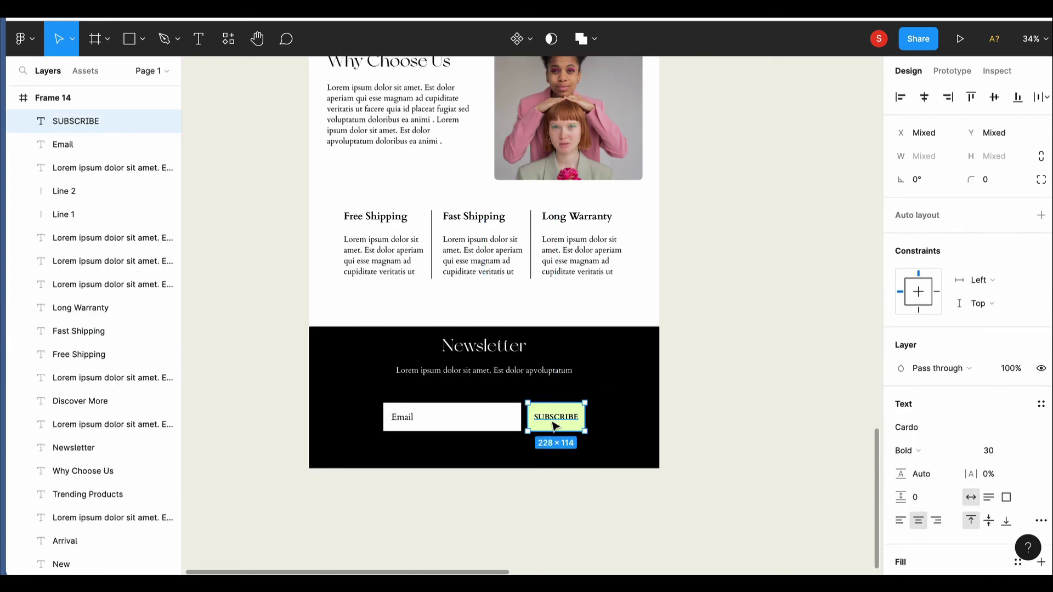
pyautogui.click(494, 424)
pyautogui.keyDown('shift'); pyautogui.click(403, 419); pyautogui.keyUp('shift')
pyautogui.keyDown('shift'); pyautogui.click(573, 426); pyautogui.keyUp('shift')
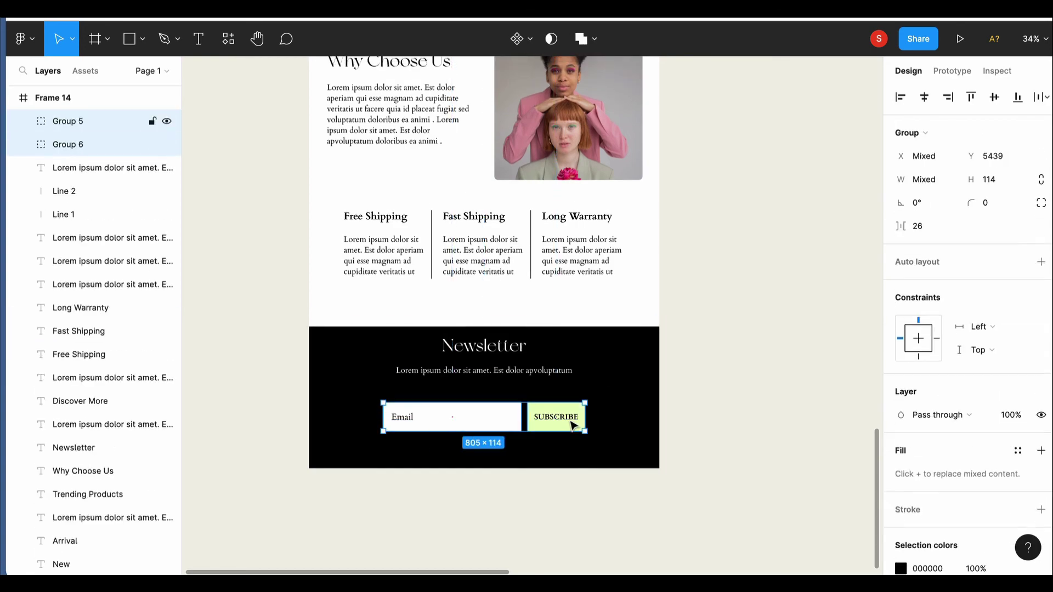
pyautogui.moveTo(514, 357); pyautogui.dragTo(501, 399)
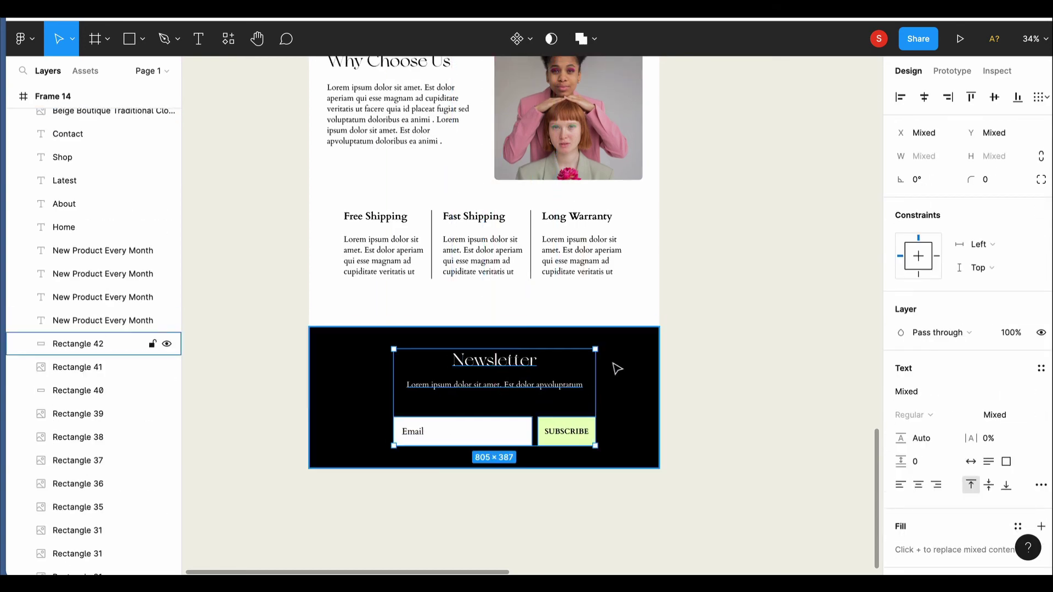
pyautogui.hotkey('ctrl', 'z')
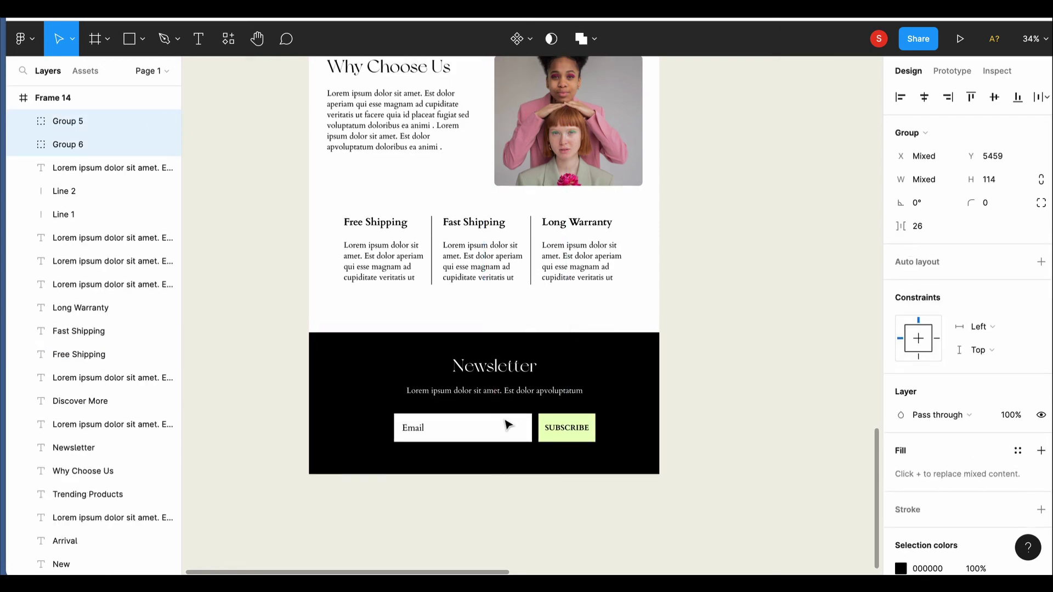
pyautogui.keyDown('shift'); pyautogui.click(502, 390); pyautogui.keyUp('shift')
pyautogui.keyDown('shift'); pyautogui.click(503, 383); pyautogui.keyUp('shift')
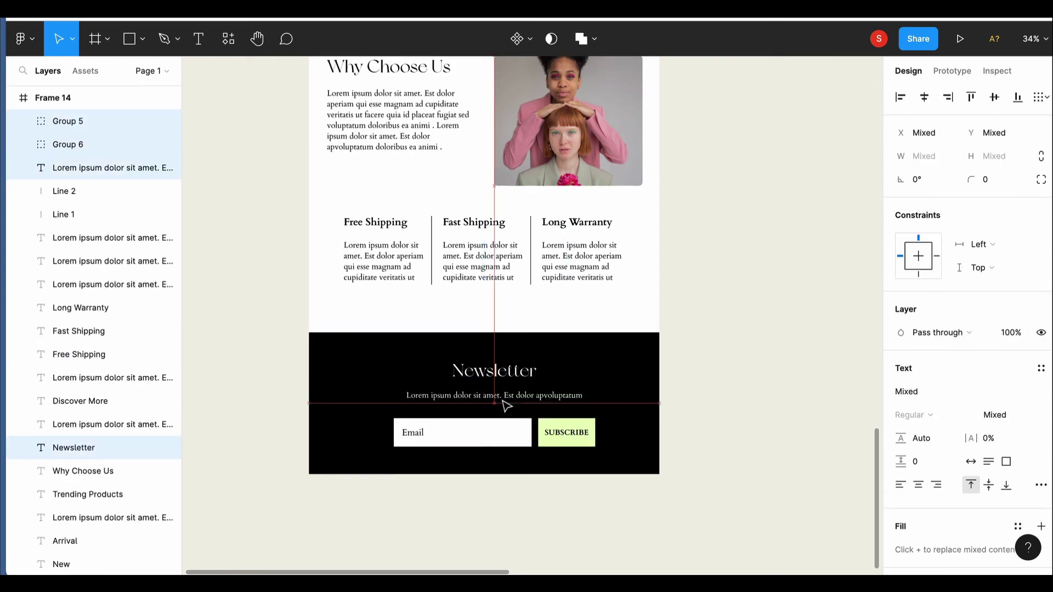
# - Scroll the presented homepage from the hero through Trending and Why Choose Us to the Newsletter
pyautogui.click(743, 398)
pyautogui.scroll(3, 564, 442)
pyautogui.scroll(5, 564, 442)
pyautogui.scroll(2, 564, 442)
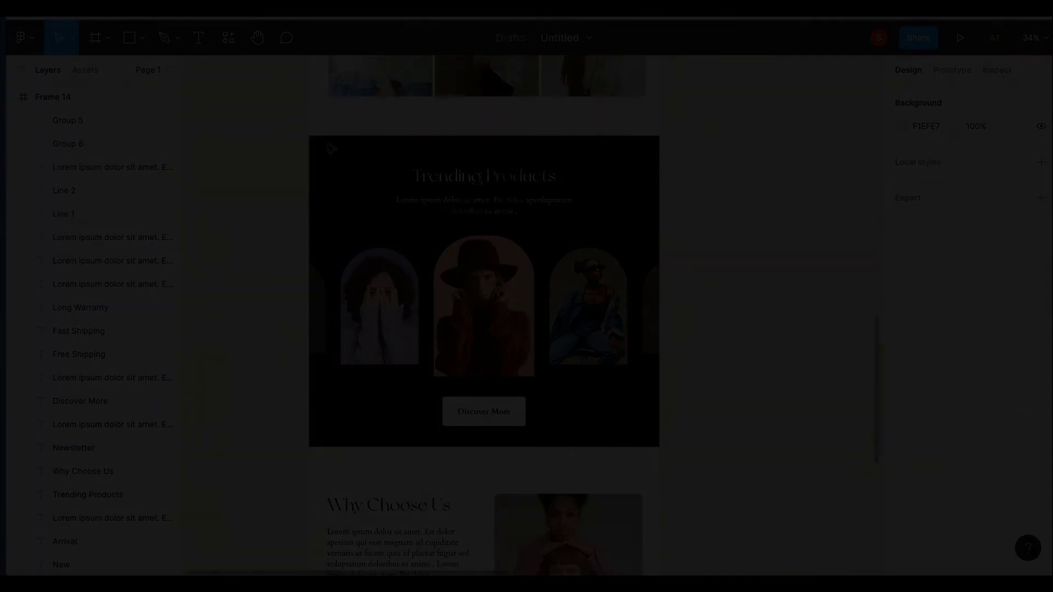
pyautogui.scroll(-2, 527, 515)
pyautogui.scroll(-2, 528, 516)
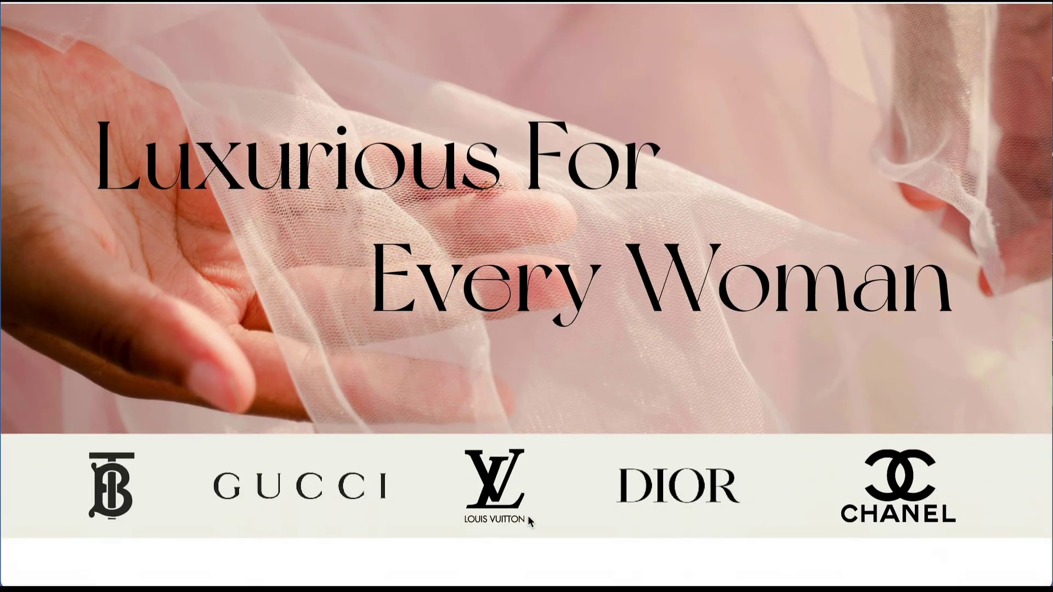
pyautogui.scroll(-2, 529, 518)
pyautogui.scroll(-1, 529, 518)
pyautogui.scroll(-3, 529, 518)
pyautogui.scroll(-1, 528, 518)
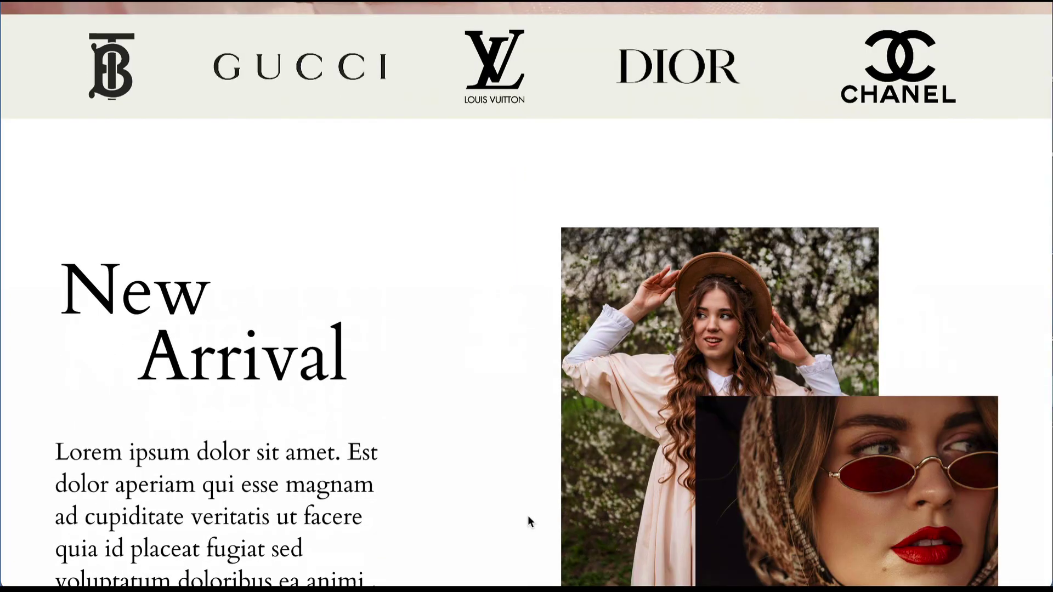
pyautogui.scroll(-1, 527, 515)
pyautogui.scroll(-1, 528, 516)
pyautogui.scroll(-1, 528, 515)
pyautogui.scroll(-2, 528, 515)
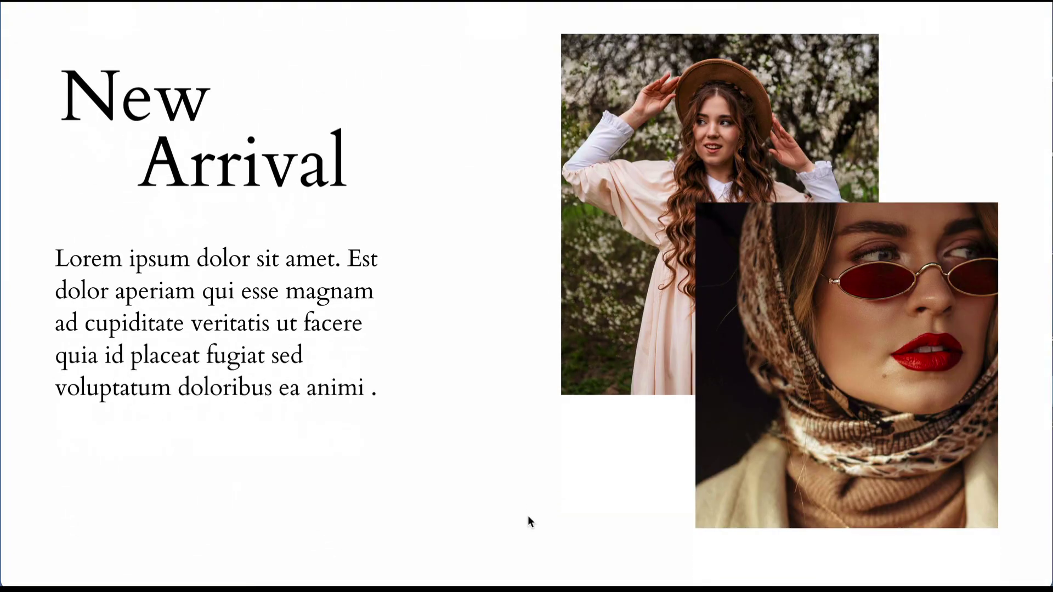
pyautogui.scroll(-2, 527, 515)
pyautogui.scroll(-2, 527, 516)
pyautogui.scroll(-1, 528, 516)
pyautogui.scroll(-2, 528, 516)
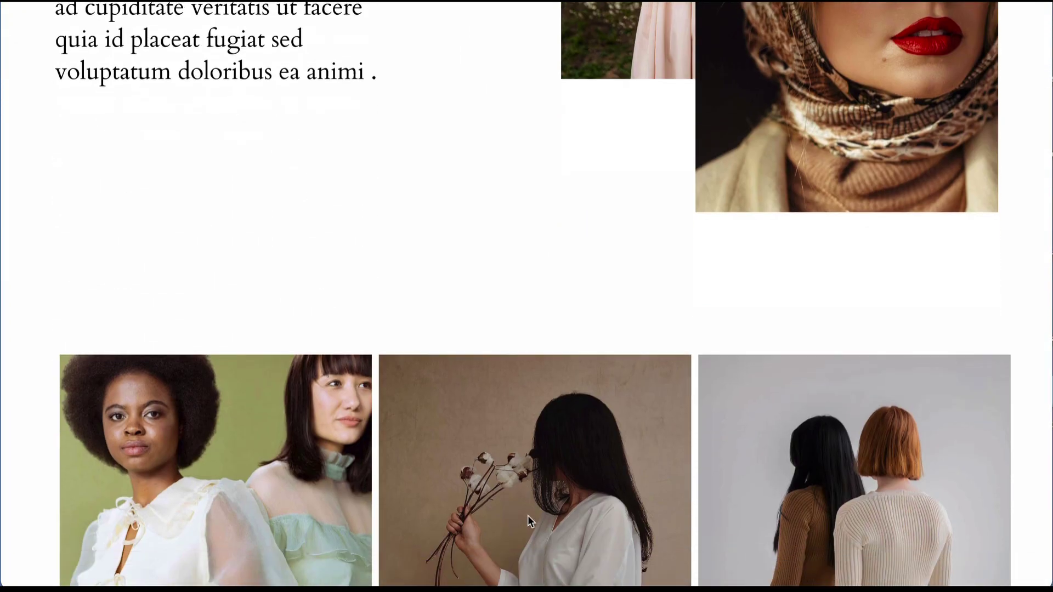
pyautogui.scroll(-3, 527, 515)
pyautogui.scroll(-1, 527, 515)
pyautogui.scroll(-3, 528, 516)
pyautogui.scroll(-4, 527, 515)
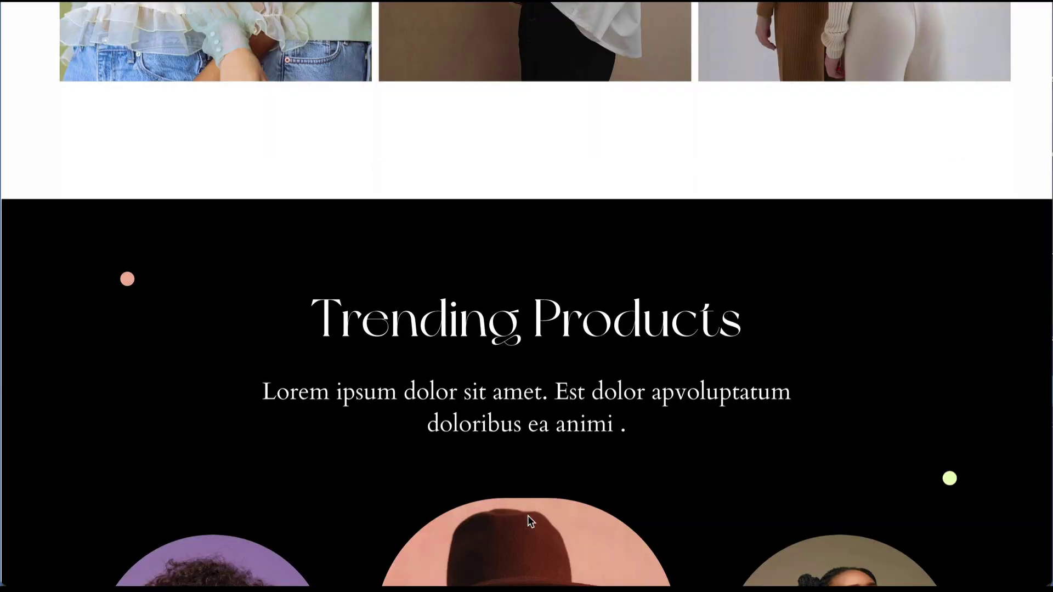
pyautogui.scroll(-3, 527, 516)
pyautogui.scroll(-2, 528, 515)
pyautogui.scroll(-2, 527, 515)
pyautogui.scroll(-1, 527, 516)
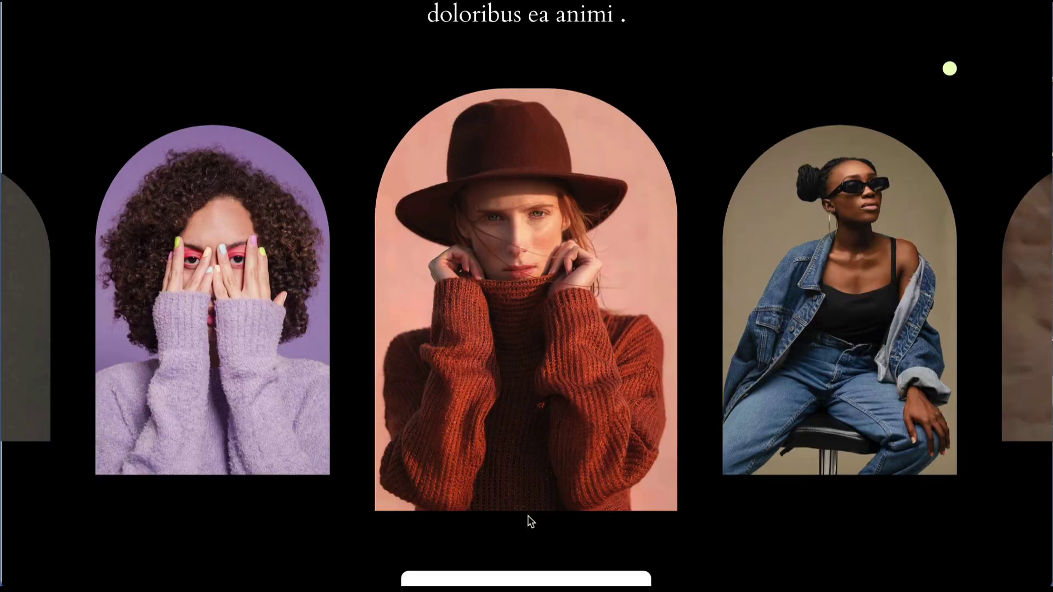
pyautogui.scroll(-2, 530, 521)
pyautogui.scroll(-2, 530, 521)
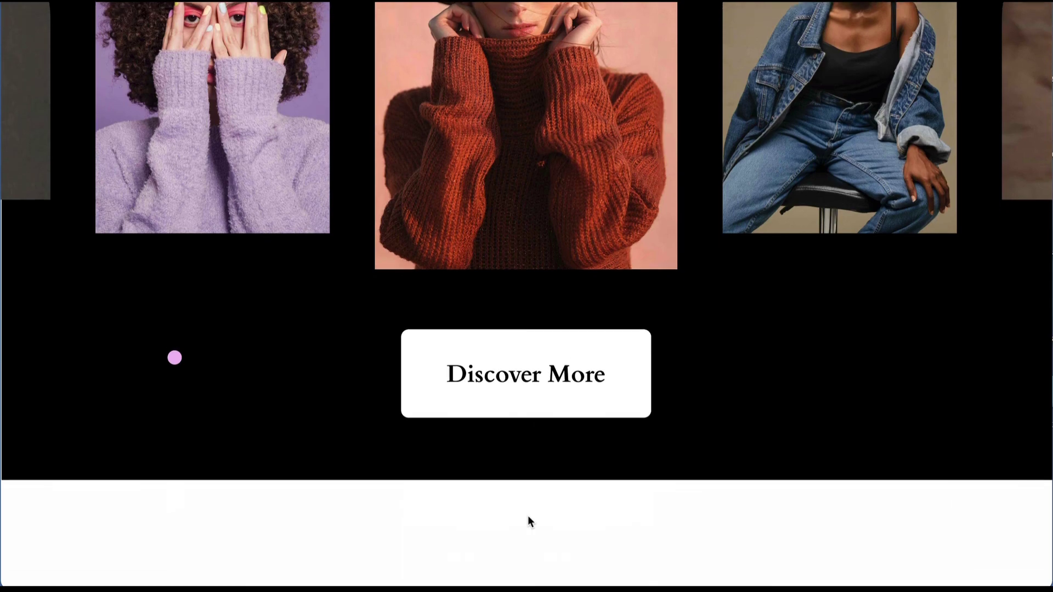
pyautogui.scroll(-1, 529, 517)
pyautogui.scroll(-1, 529, 517)
pyautogui.scroll(-2, 529, 518)
pyautogui.scroll(-2, 528, 518)
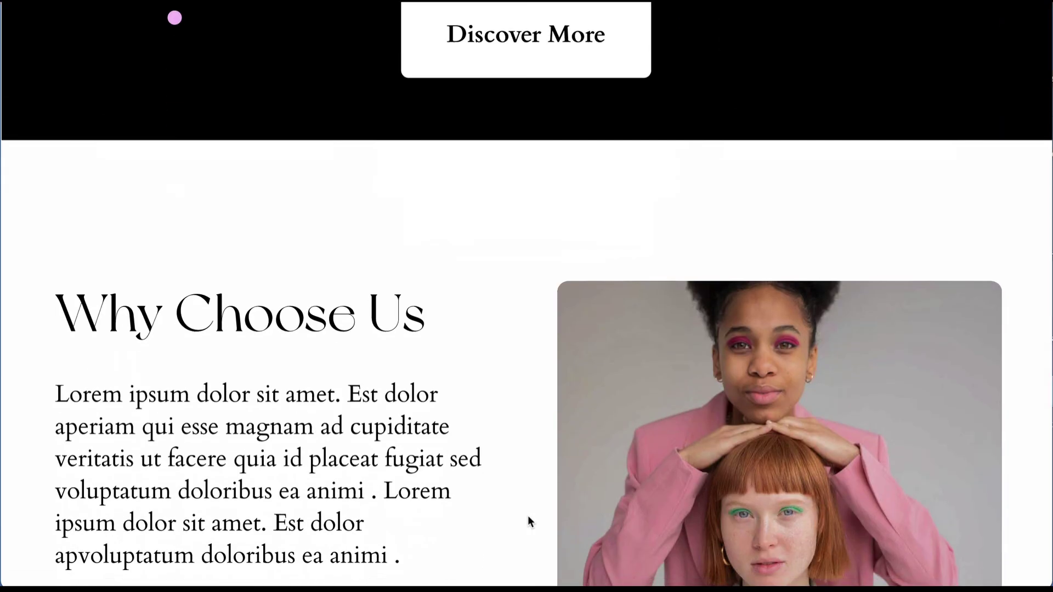
pyautogui.scroll(-1, 527, 515)
pyautogui.scroll(-1, 528, 515)
pyautogui.scroll(-1, 528, 516)
pyautogui.scroll(-1, 527, 515)
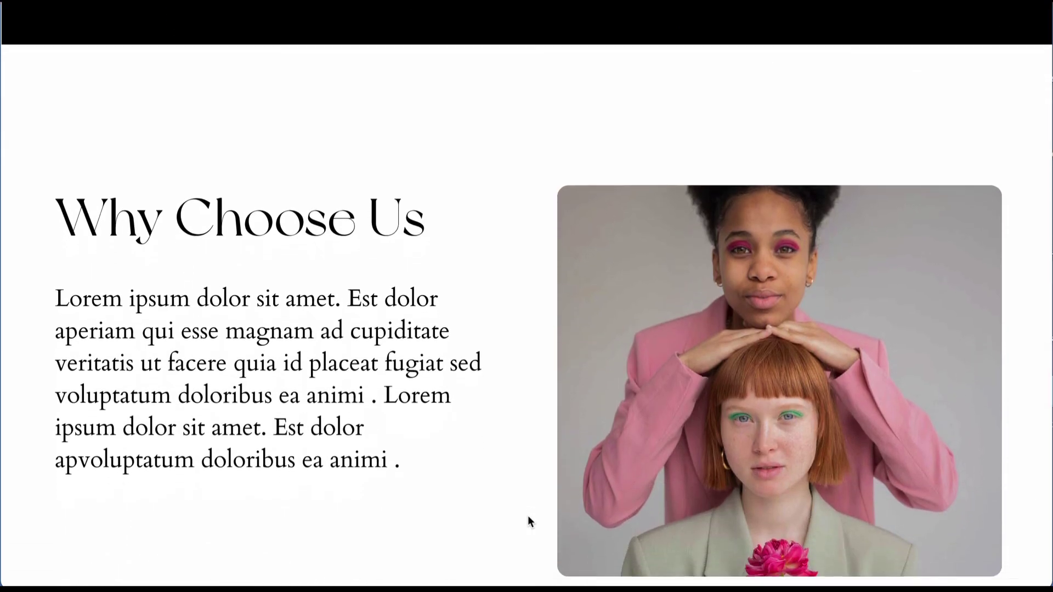
pyautogui.scroll(-2, 527, 516)
pyautogui.scroll(-2, 527, 515)
pyautogui.scroll(-1, 528, 516)
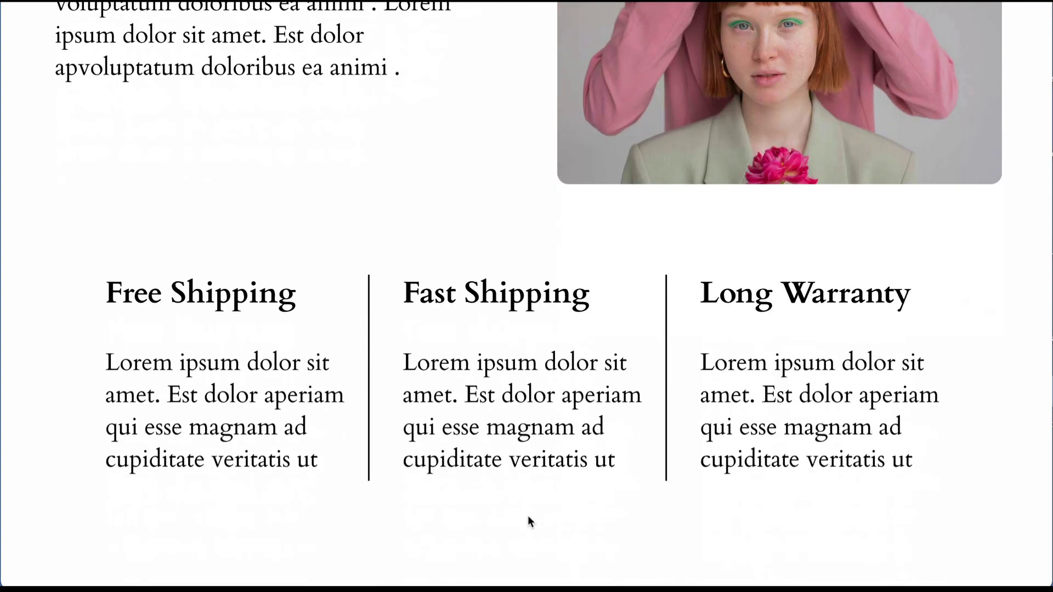
pyautogui.scroll(-1, 528, 518)
pyautogui.scroll(-1, 528, 518)
pyautogui.scroll(-3, 528, 517)
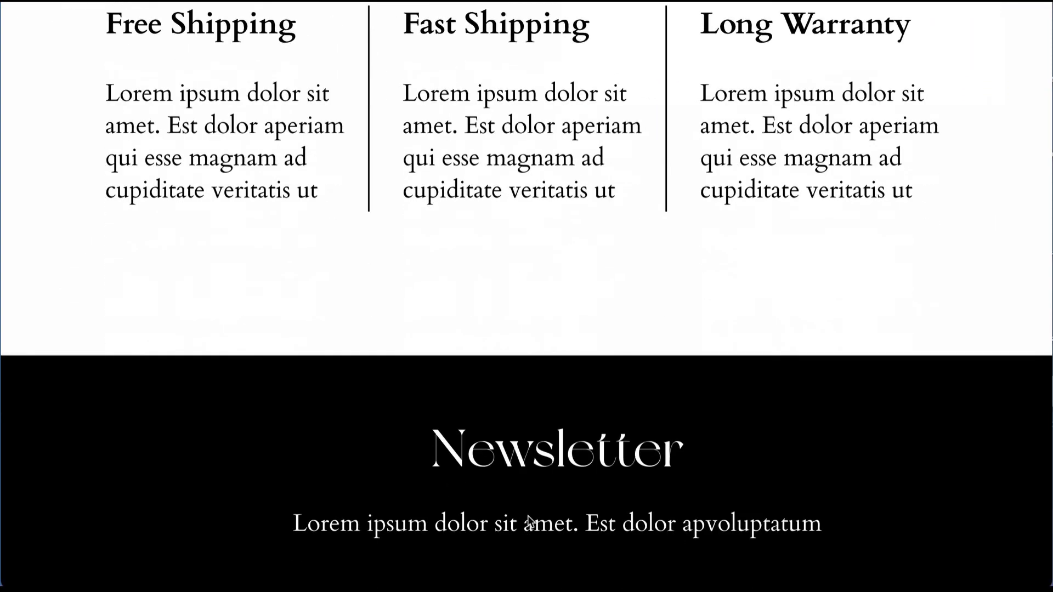
pyautogui.scroll(-1, 528, 521)
pyautogui.scroll(-2, 529, 521)
pyautogui.scroll(1, 530, 521)
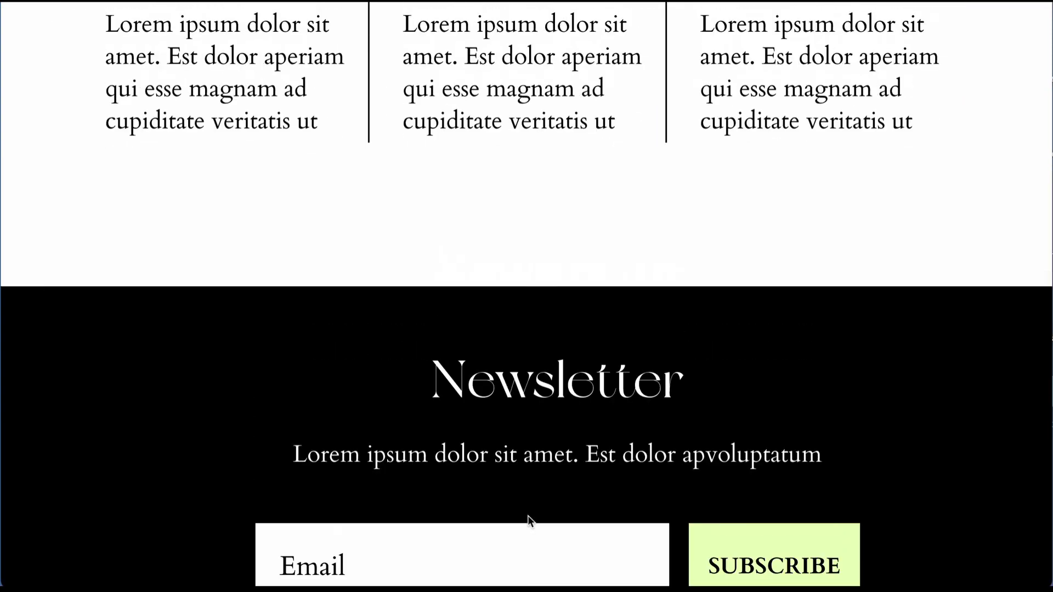
pyautogui.scroll(2, 530, 521)
pyautogui.scroll(1, 530, 520)
pyautogui.scroll(3, 529, 521)
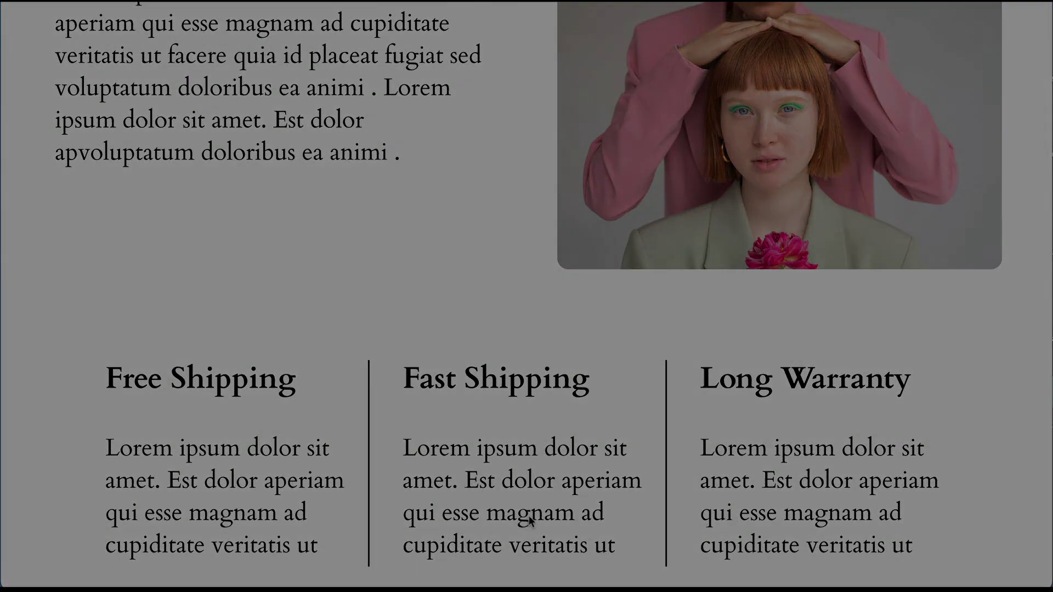